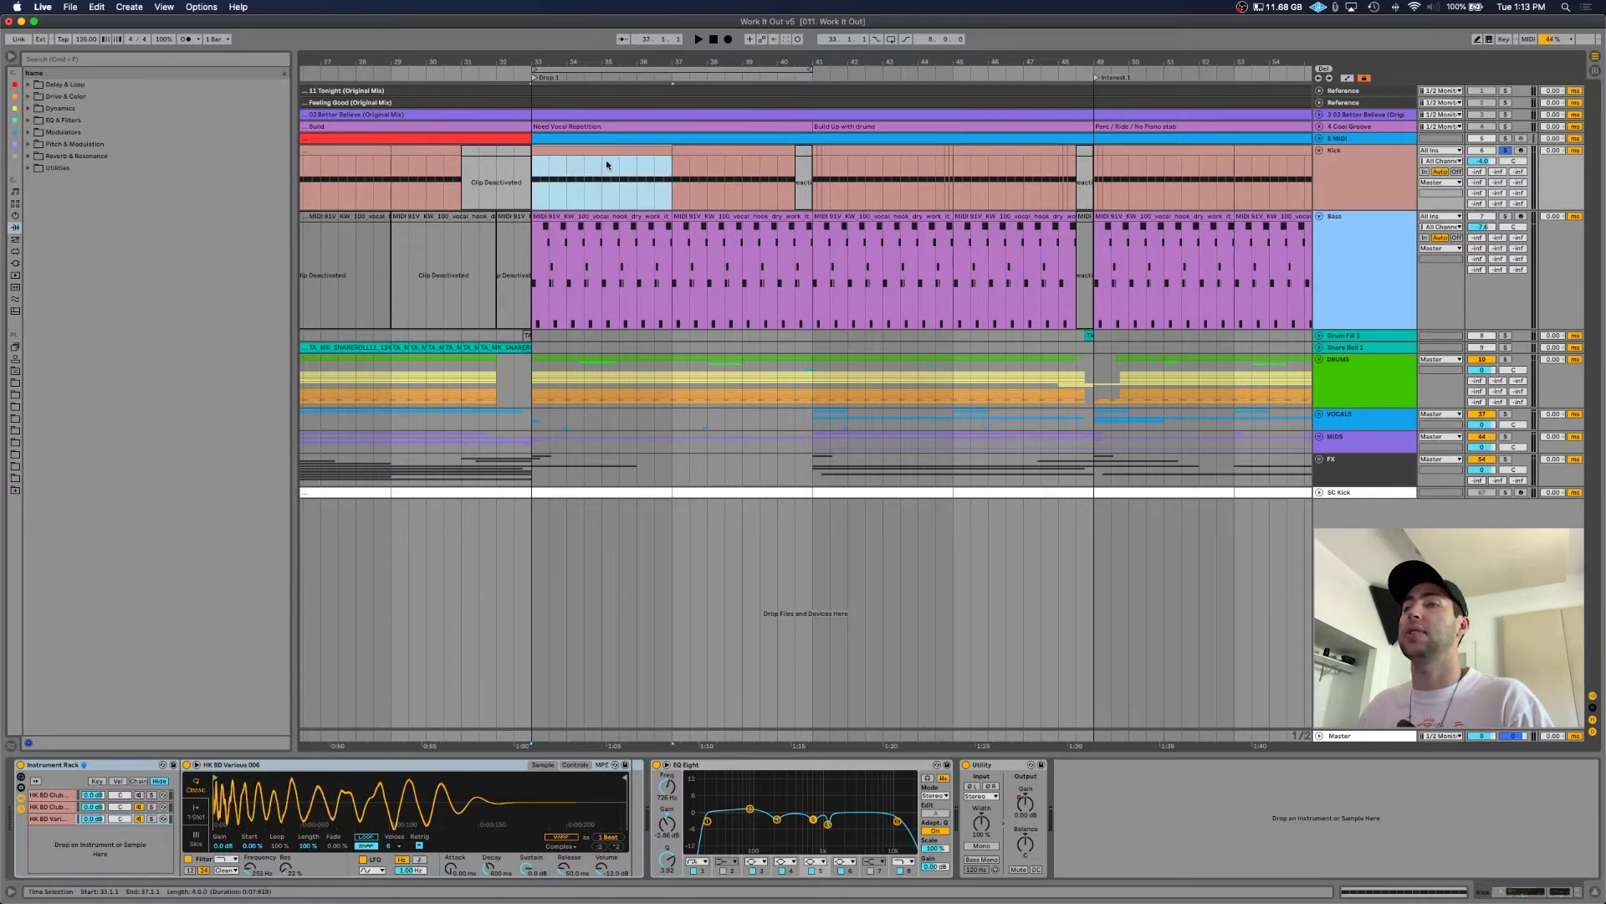
- Play the kick at the start of Drop 1, open the first Bass clip's notes there, and play the bassline
key("space")
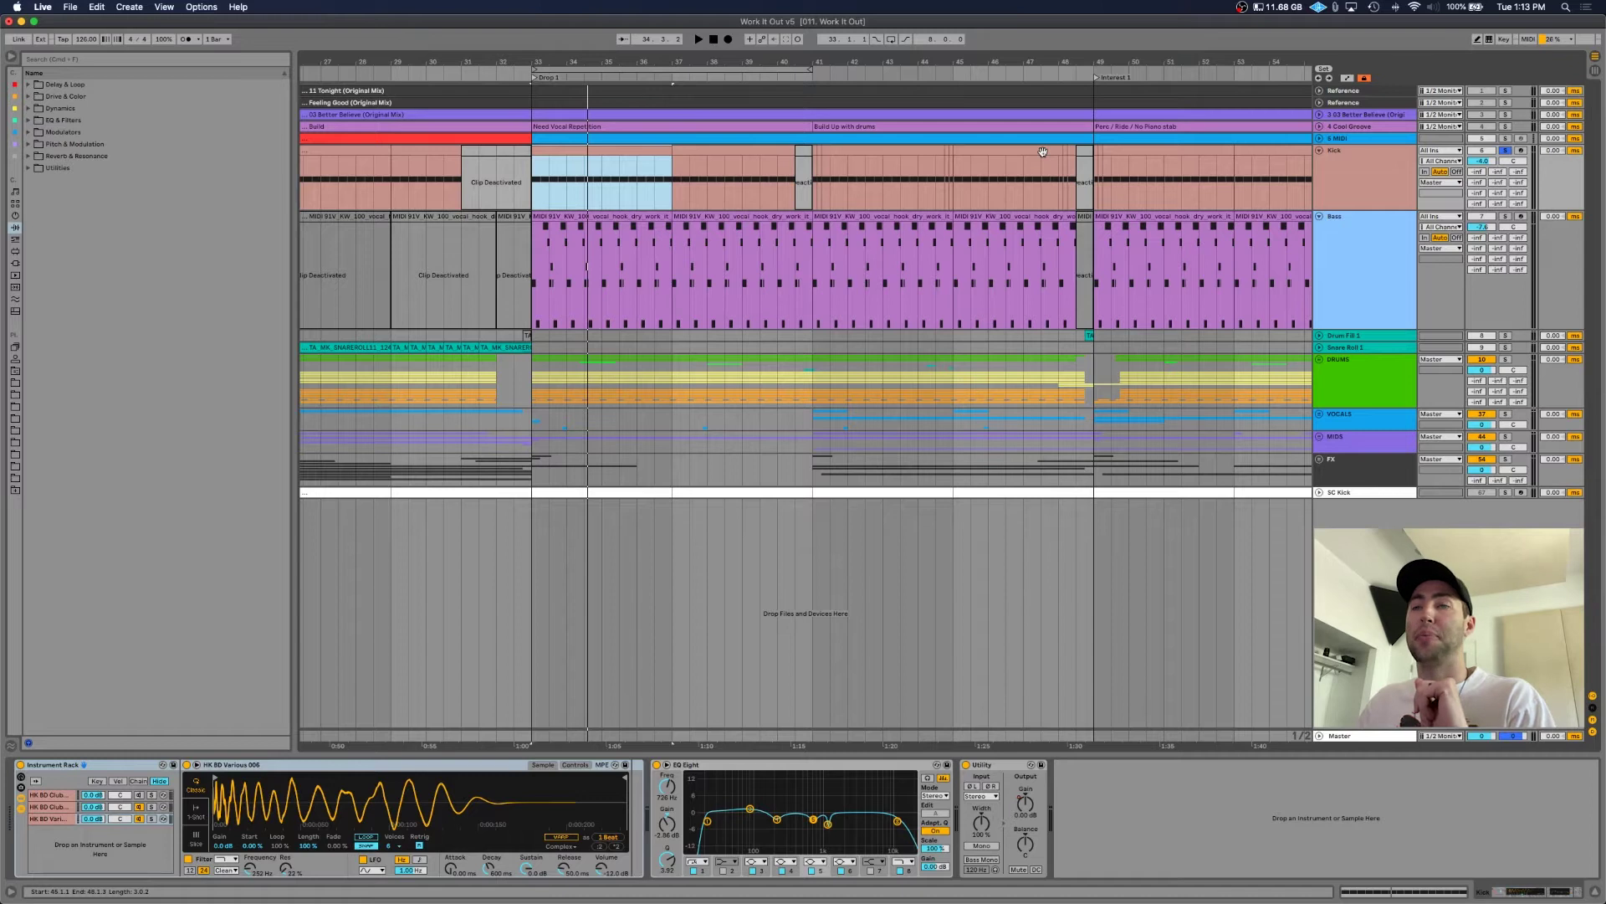
key("plus")
left_click(702, 281)
left_click(736, 217)
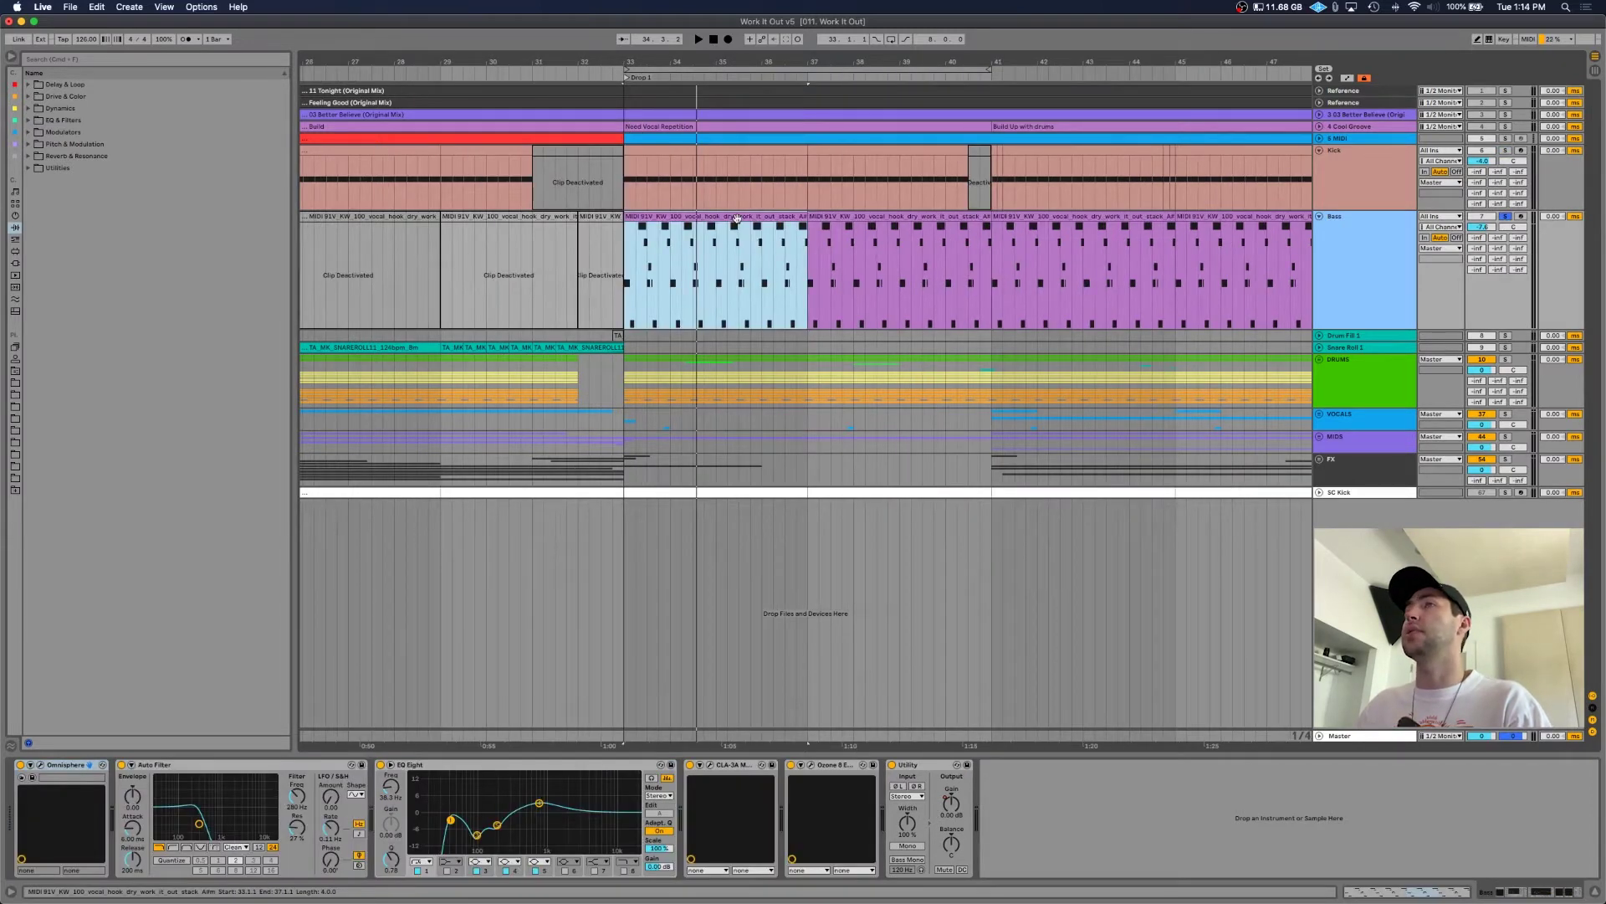
double_click(736, 218)
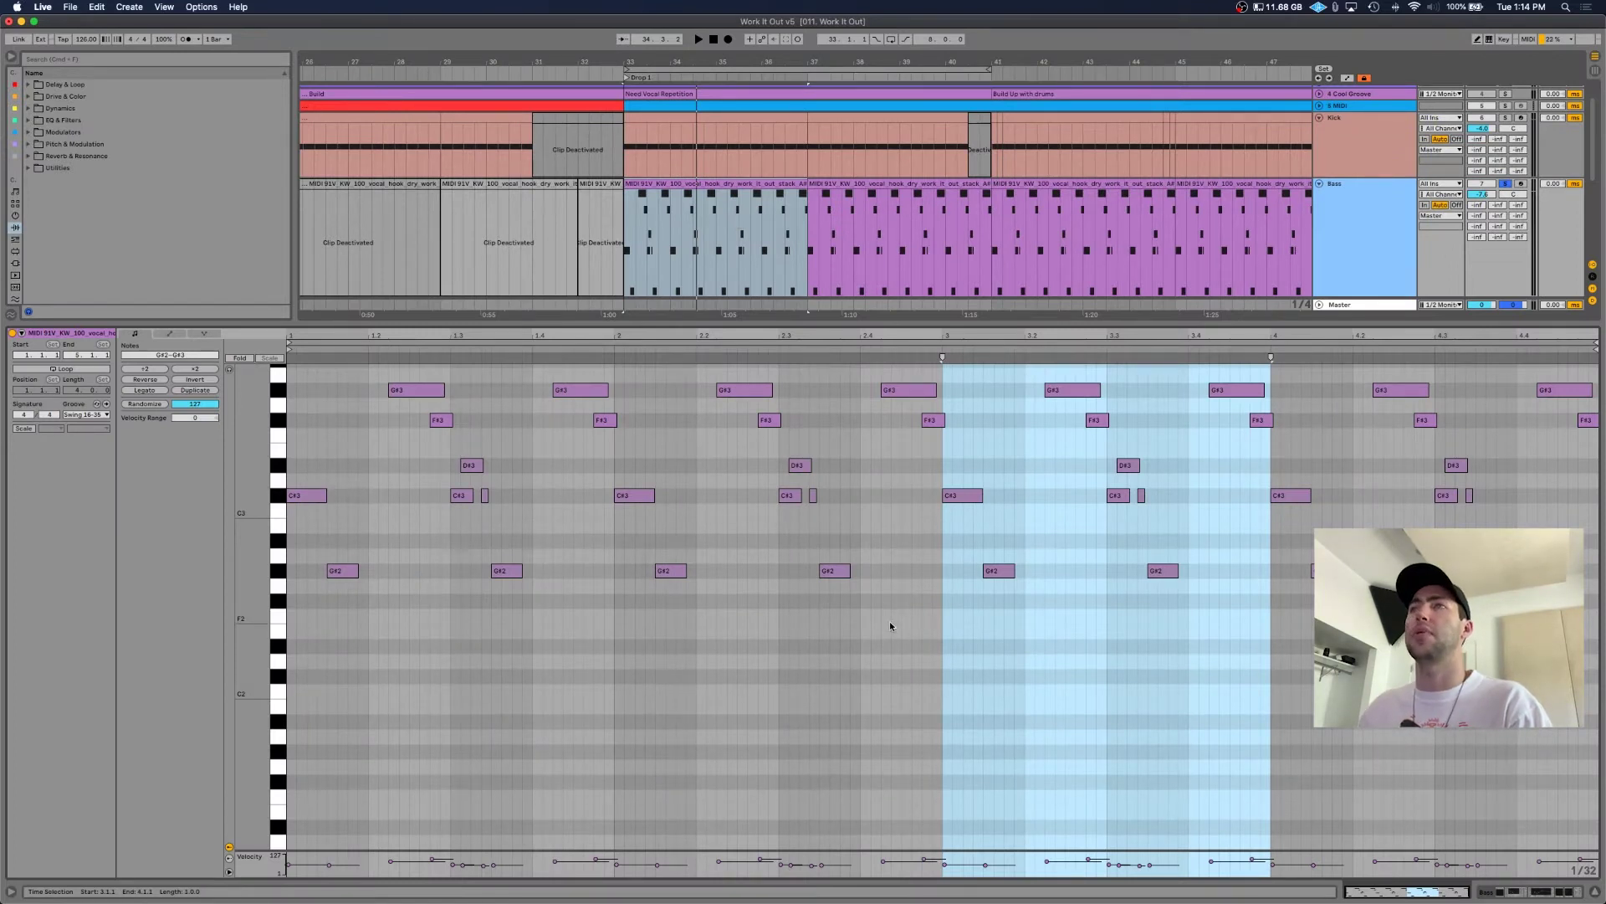
key("space")
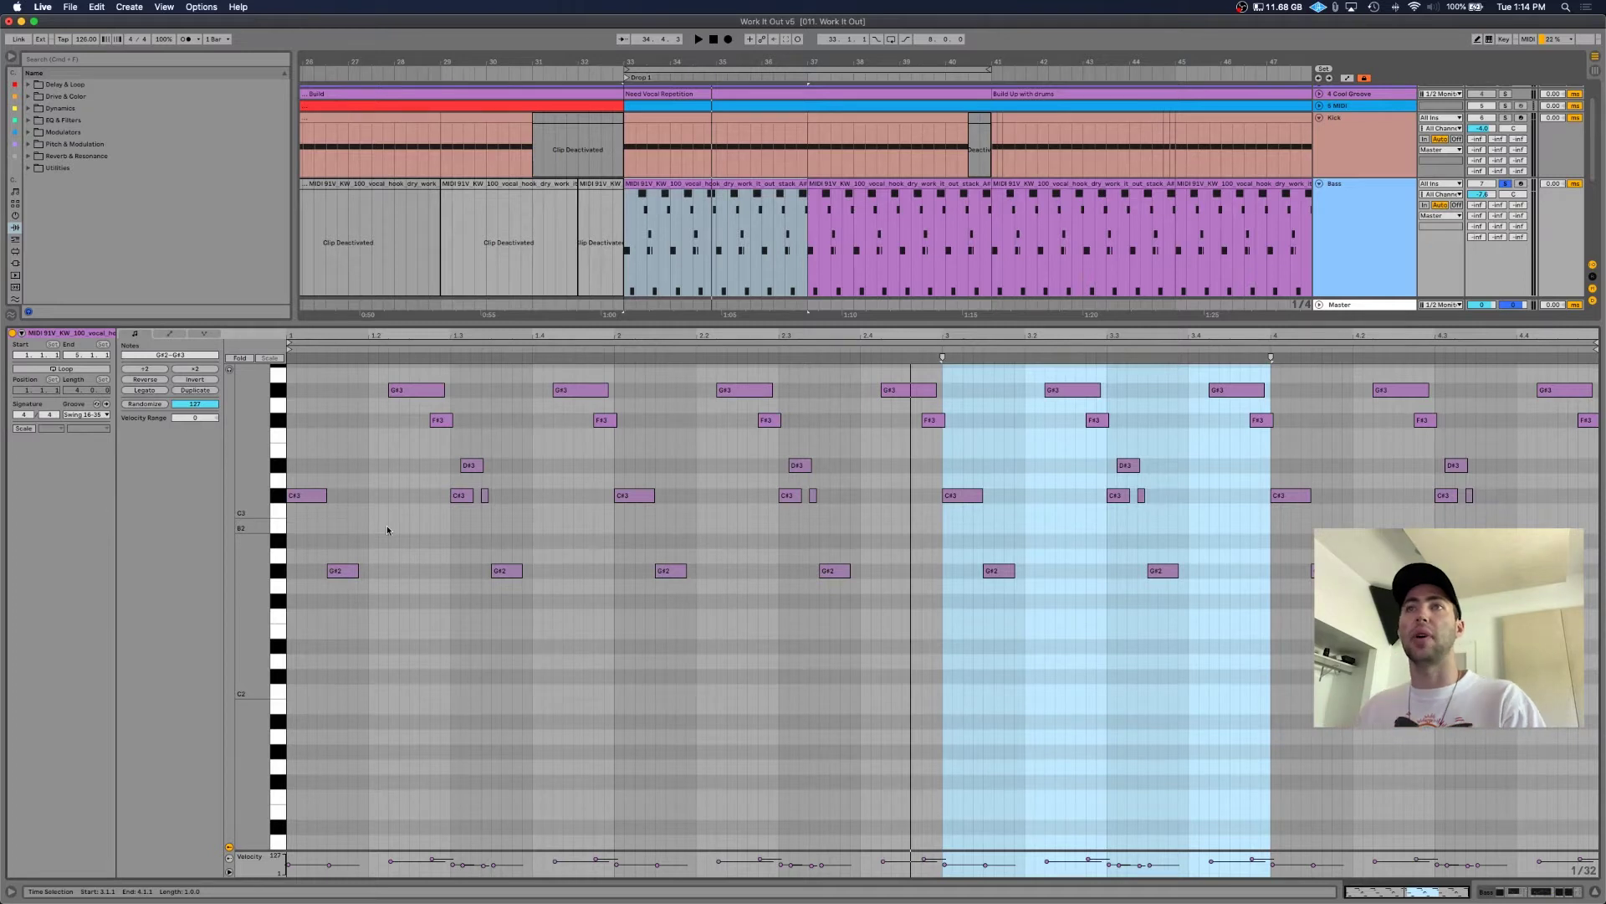
- Examine the opening notes of the Bass clip and the passage between beats 1.3 and 1.4
left_click(306, 495)
left_click(338, 574)
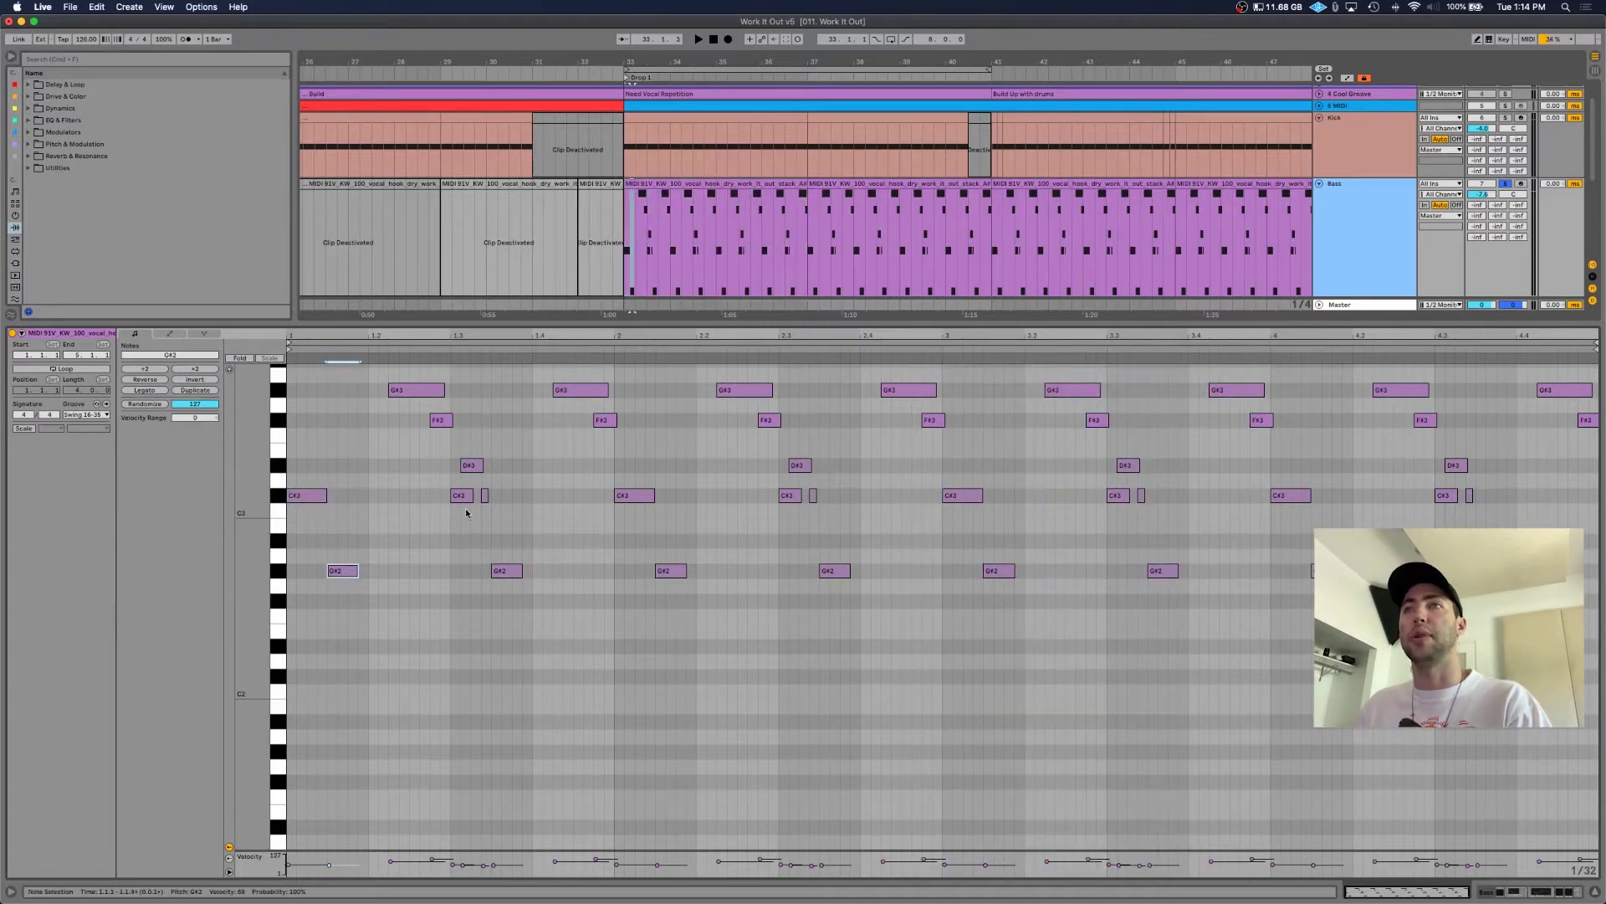
left_click_drag(503, 508, 538, 514)
left_click(447, 539)
left_click_drag(447, 539, 610, 535)
left_click(453, 539)
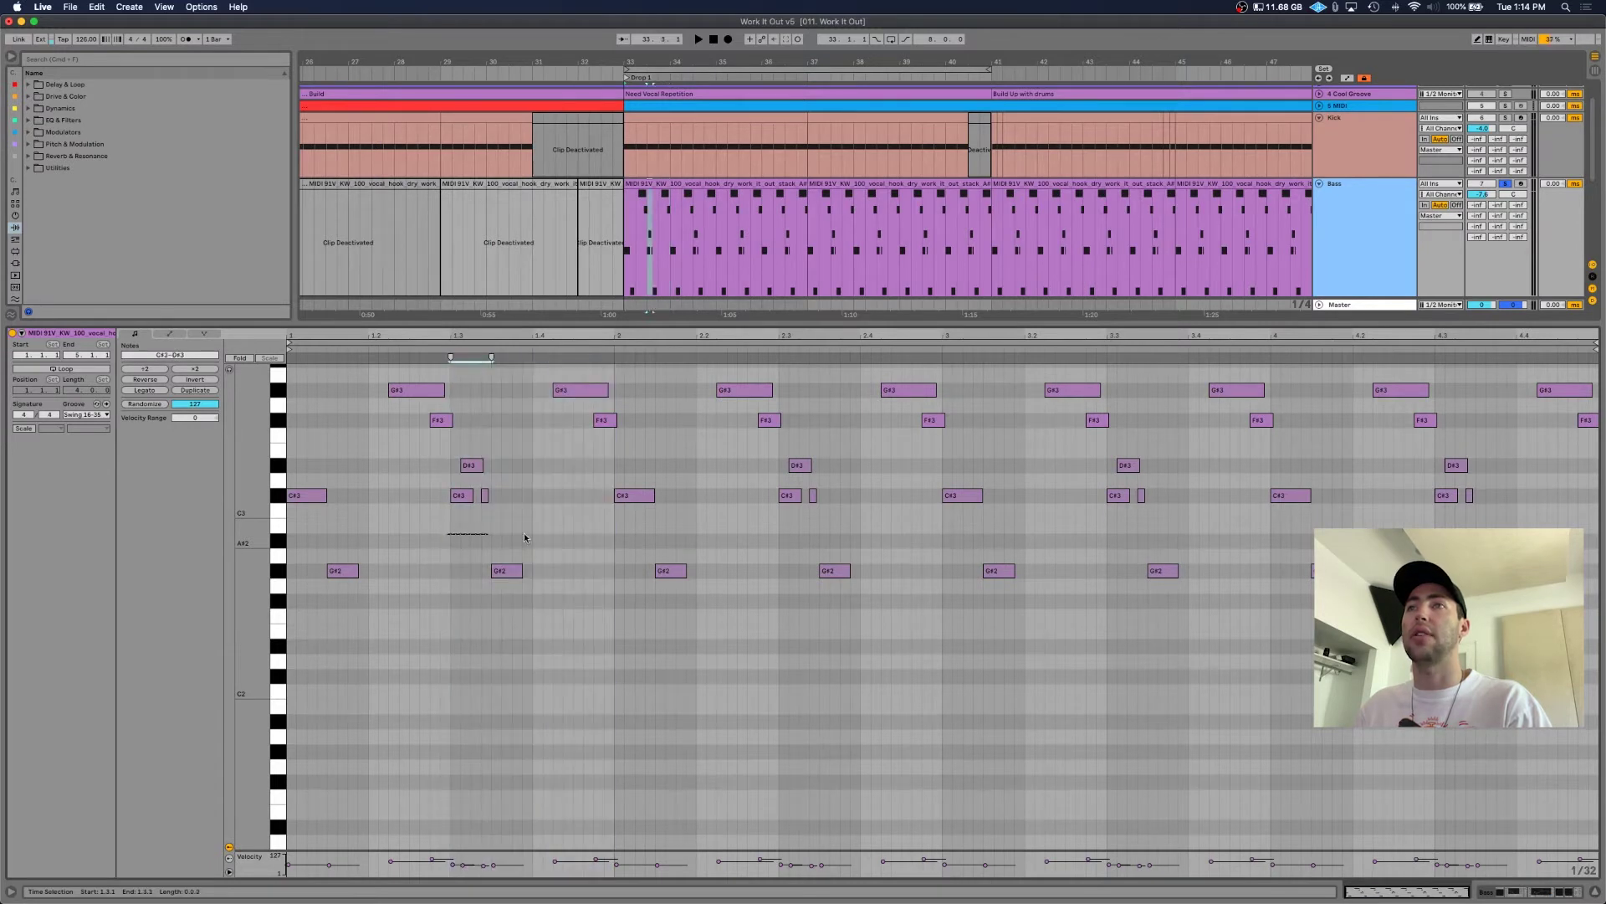
left_click(545, 532, "shift")
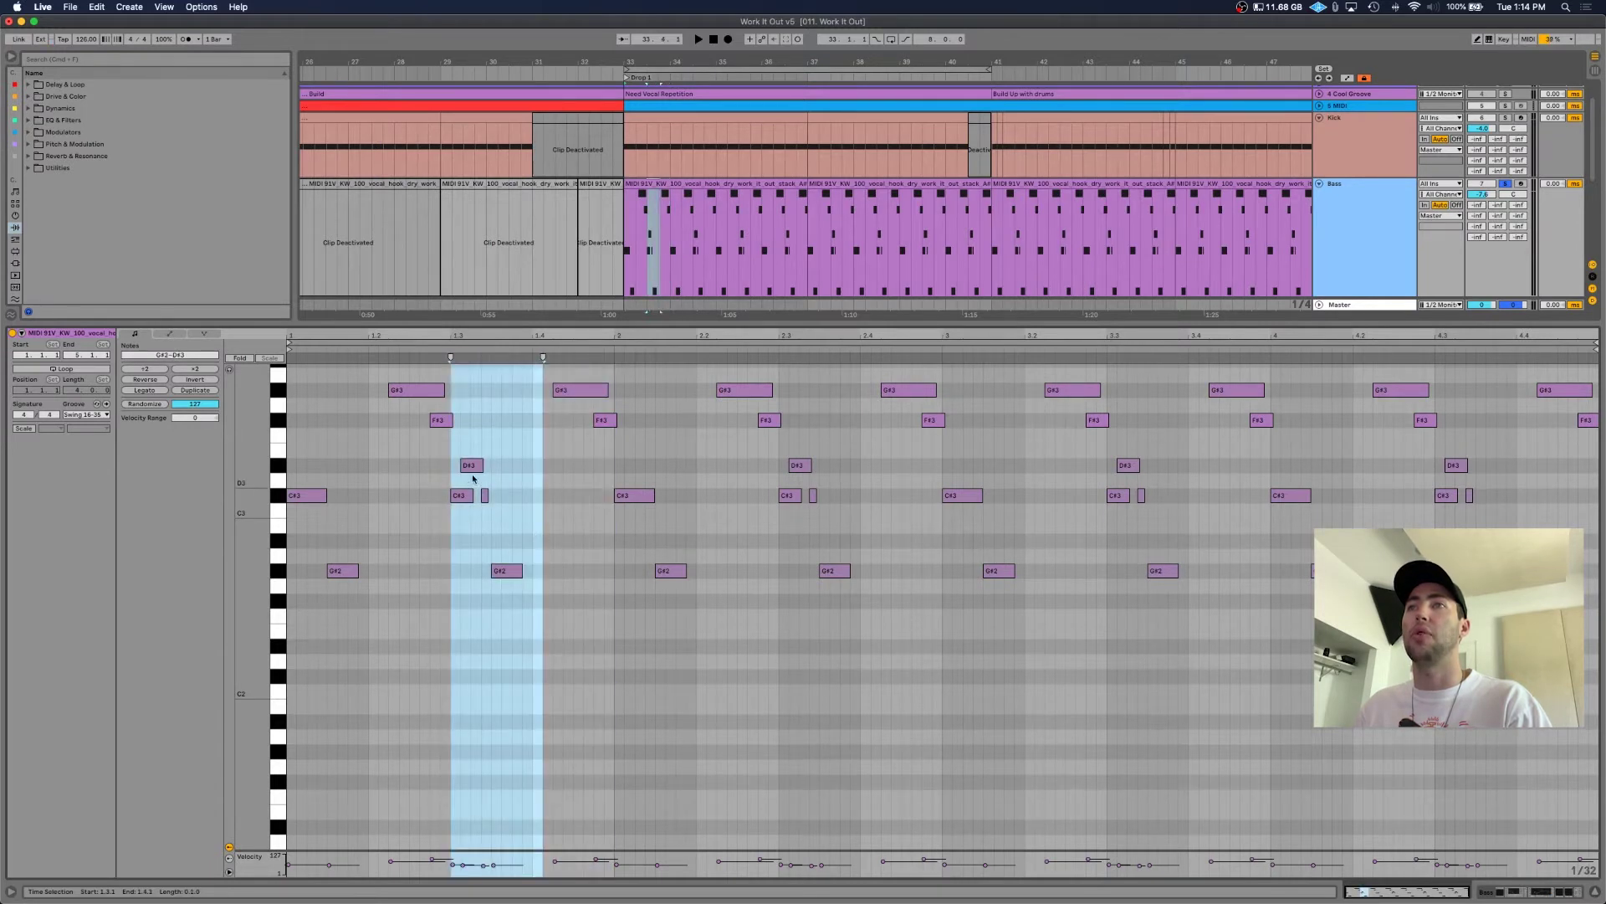
- Play the bassline from just before beat 1.4 and again from the first low G#2 note
left_click(516, 508)
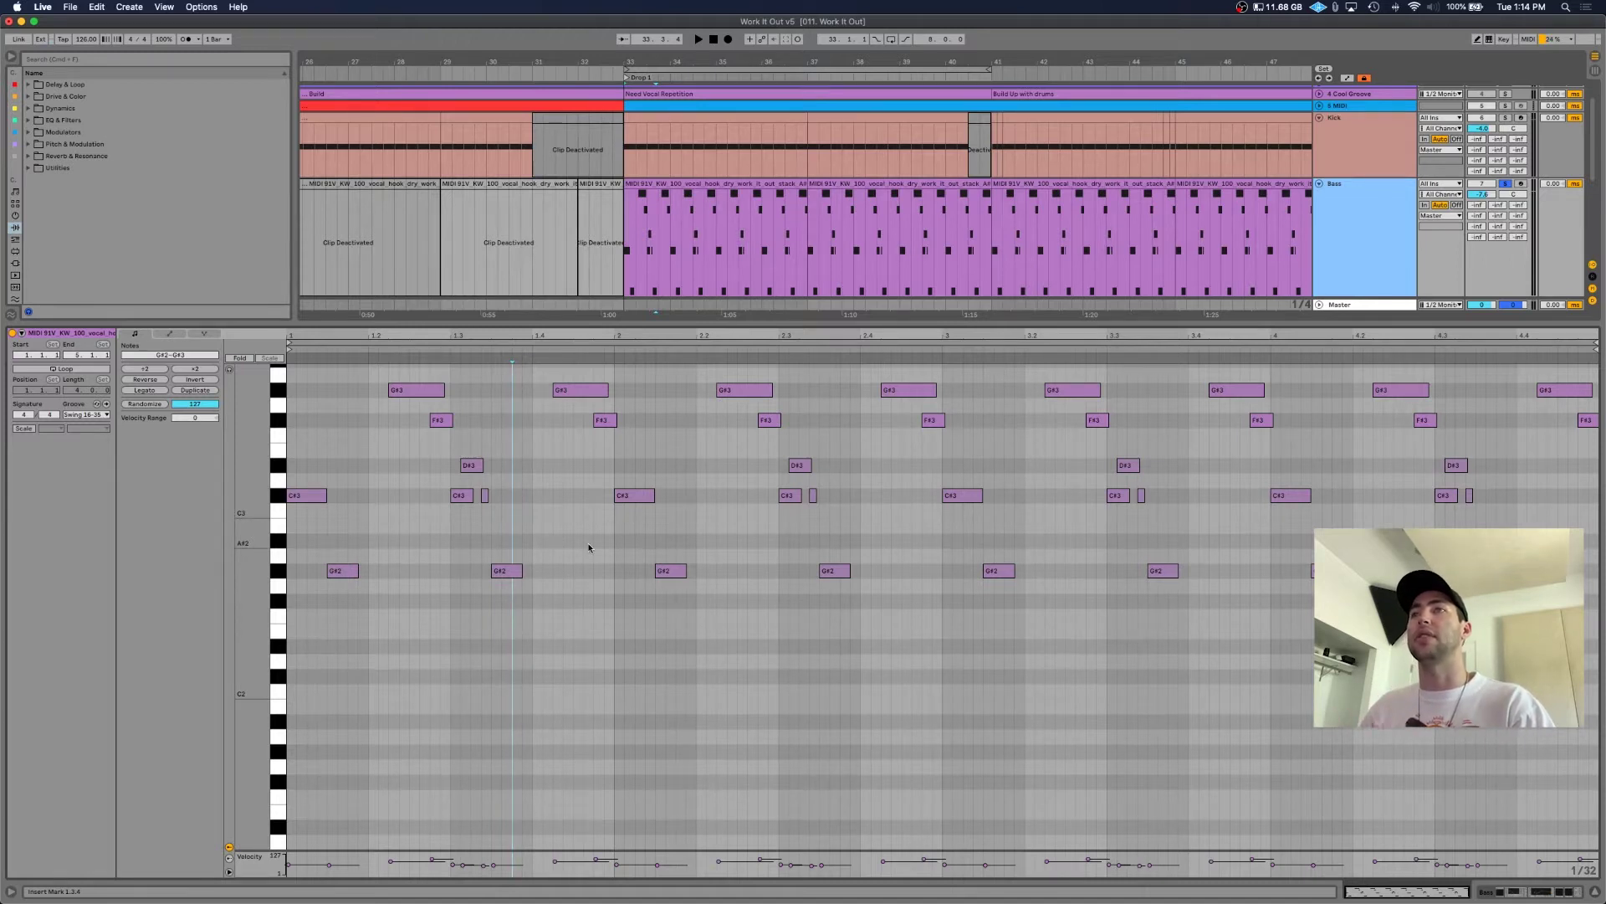
key("space")
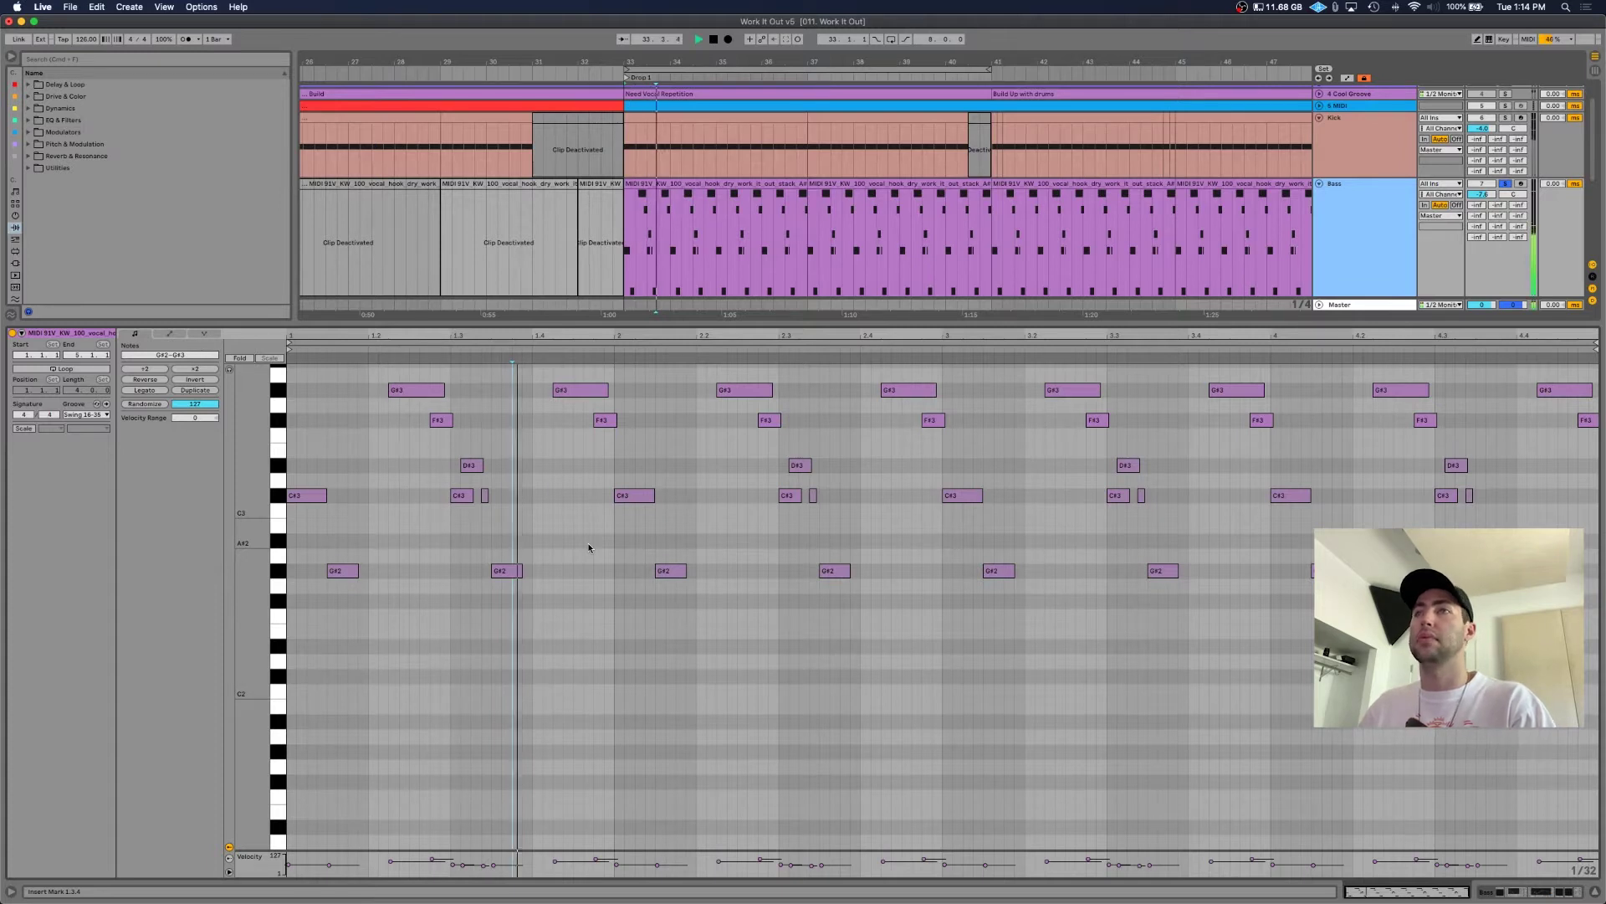
key("space")
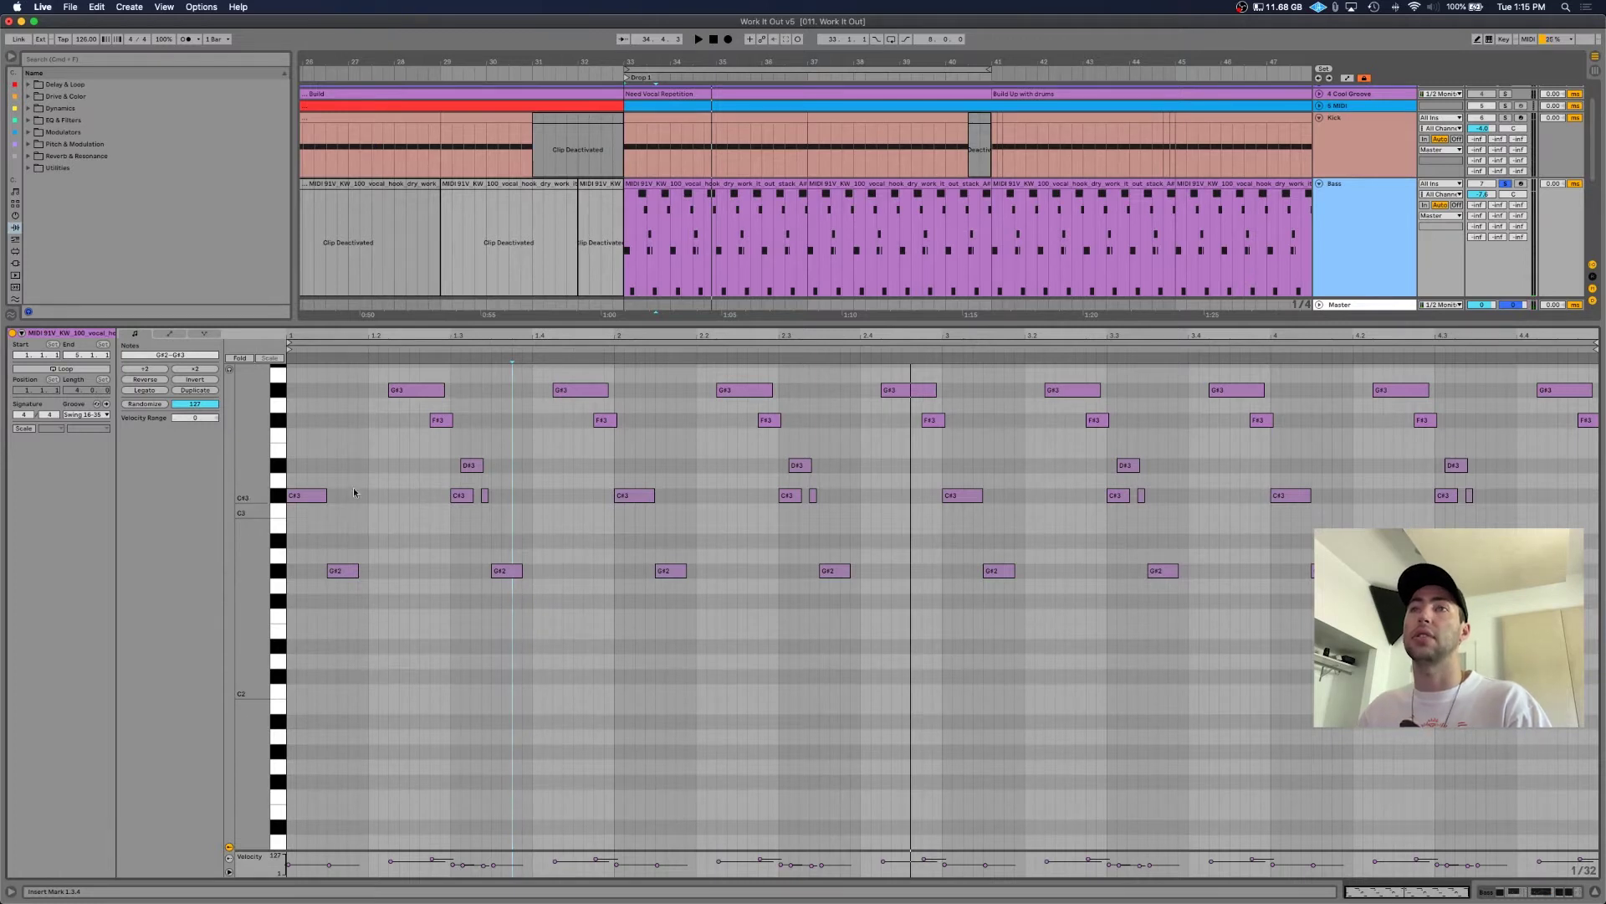
left_click(337, 572)
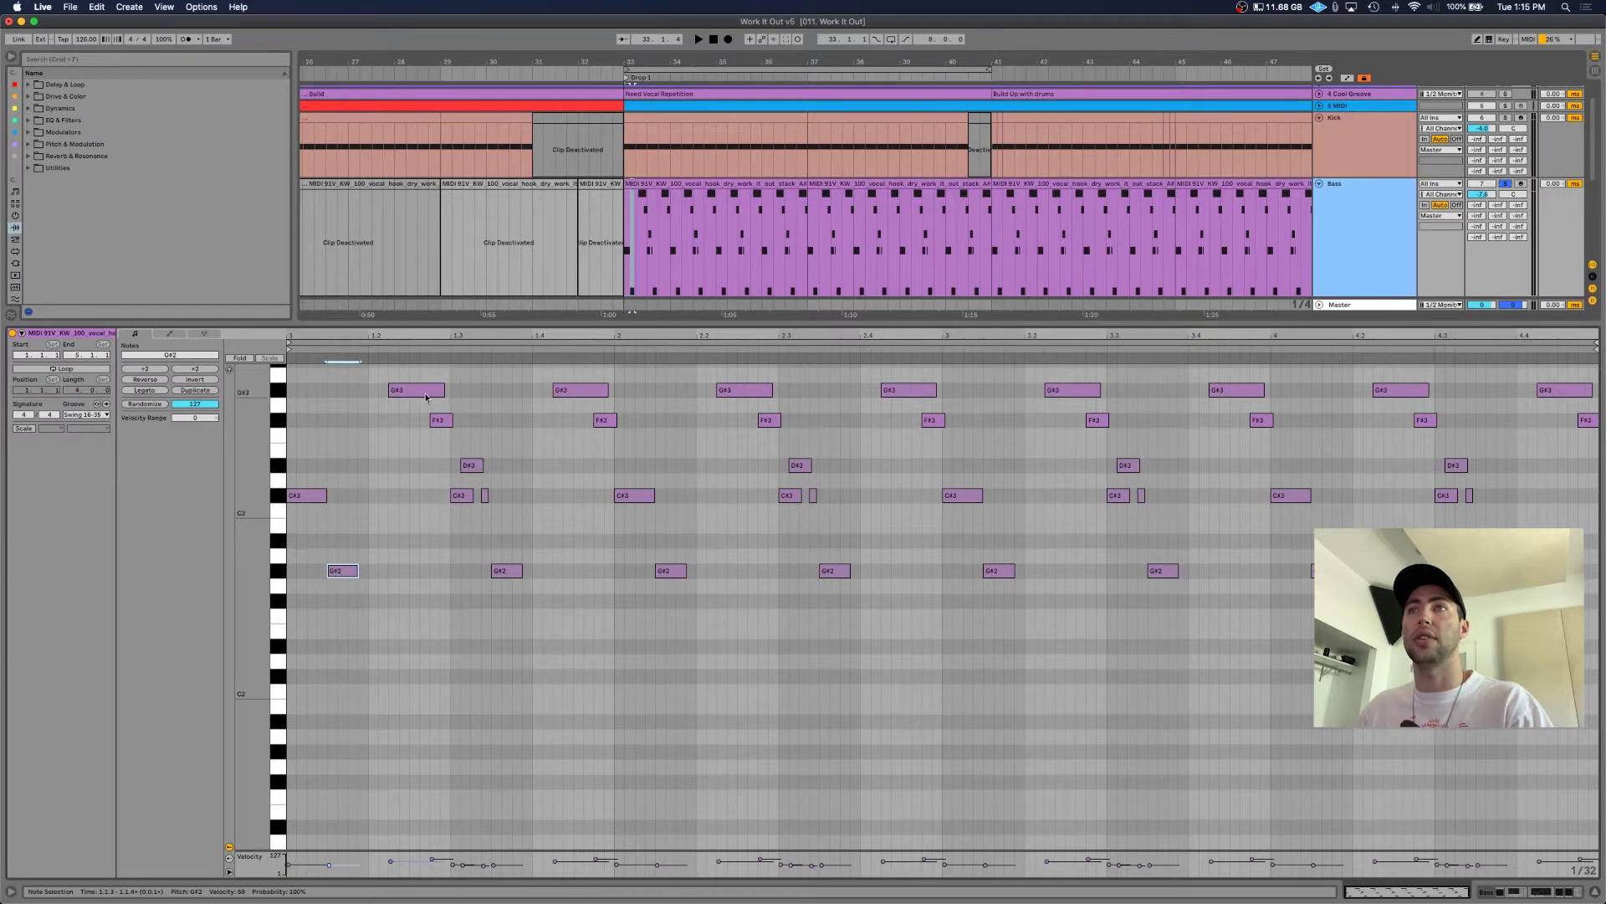
key("space")
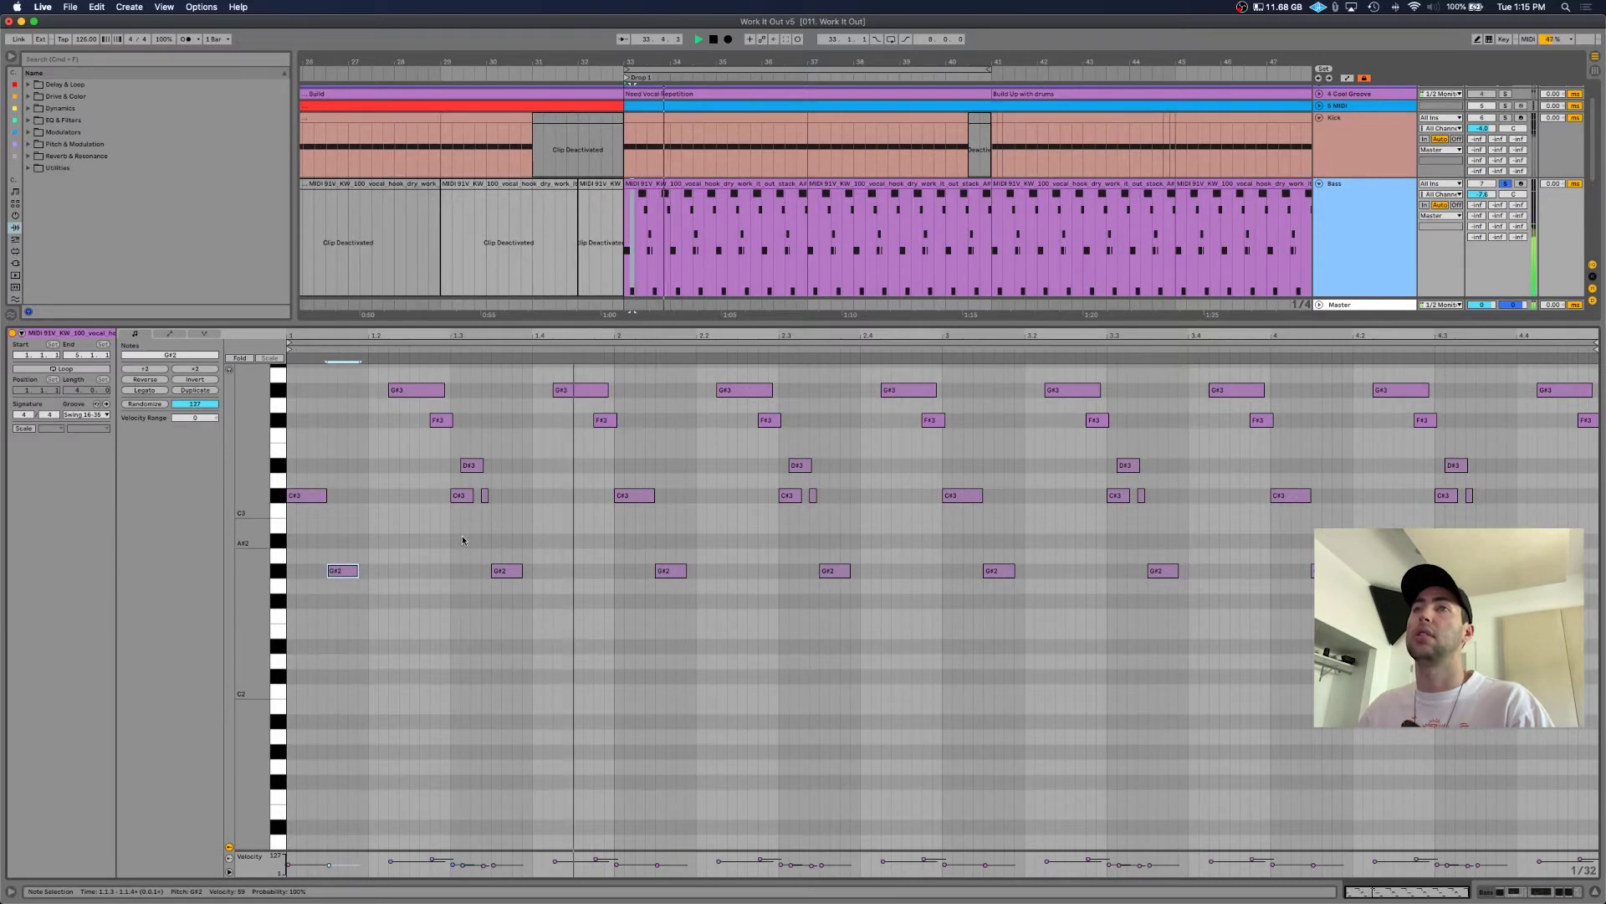
- Try shortening the first G#3 note to end before the following F#3, play it, and undo the change
left_click(451, 553)
left_click_drag(442, 390, 423, 390)
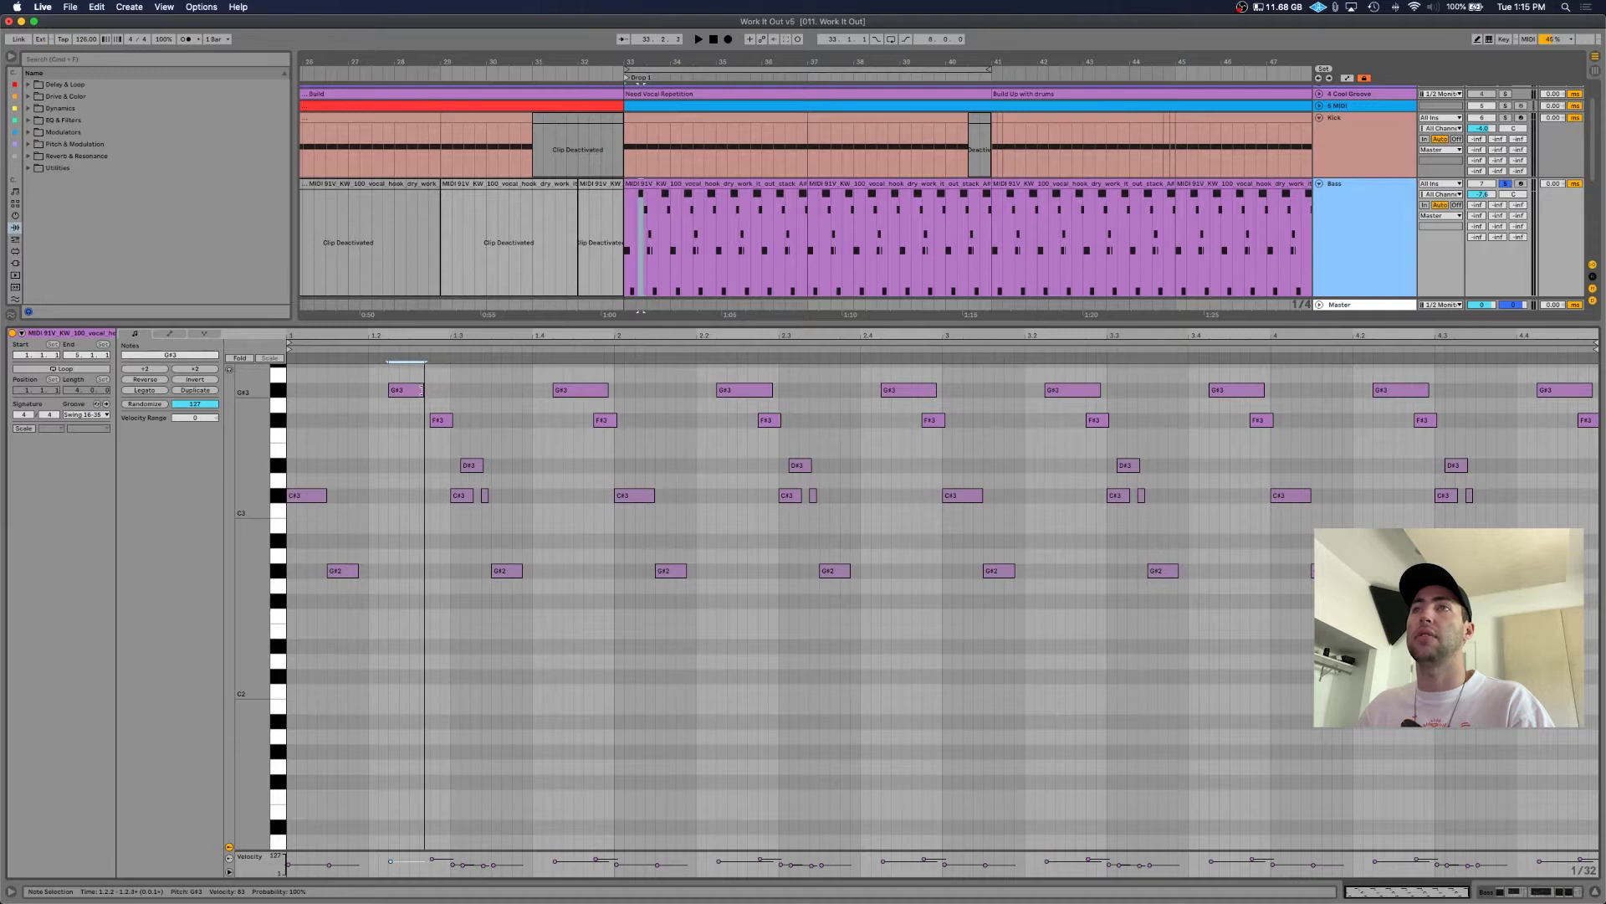
key("space")
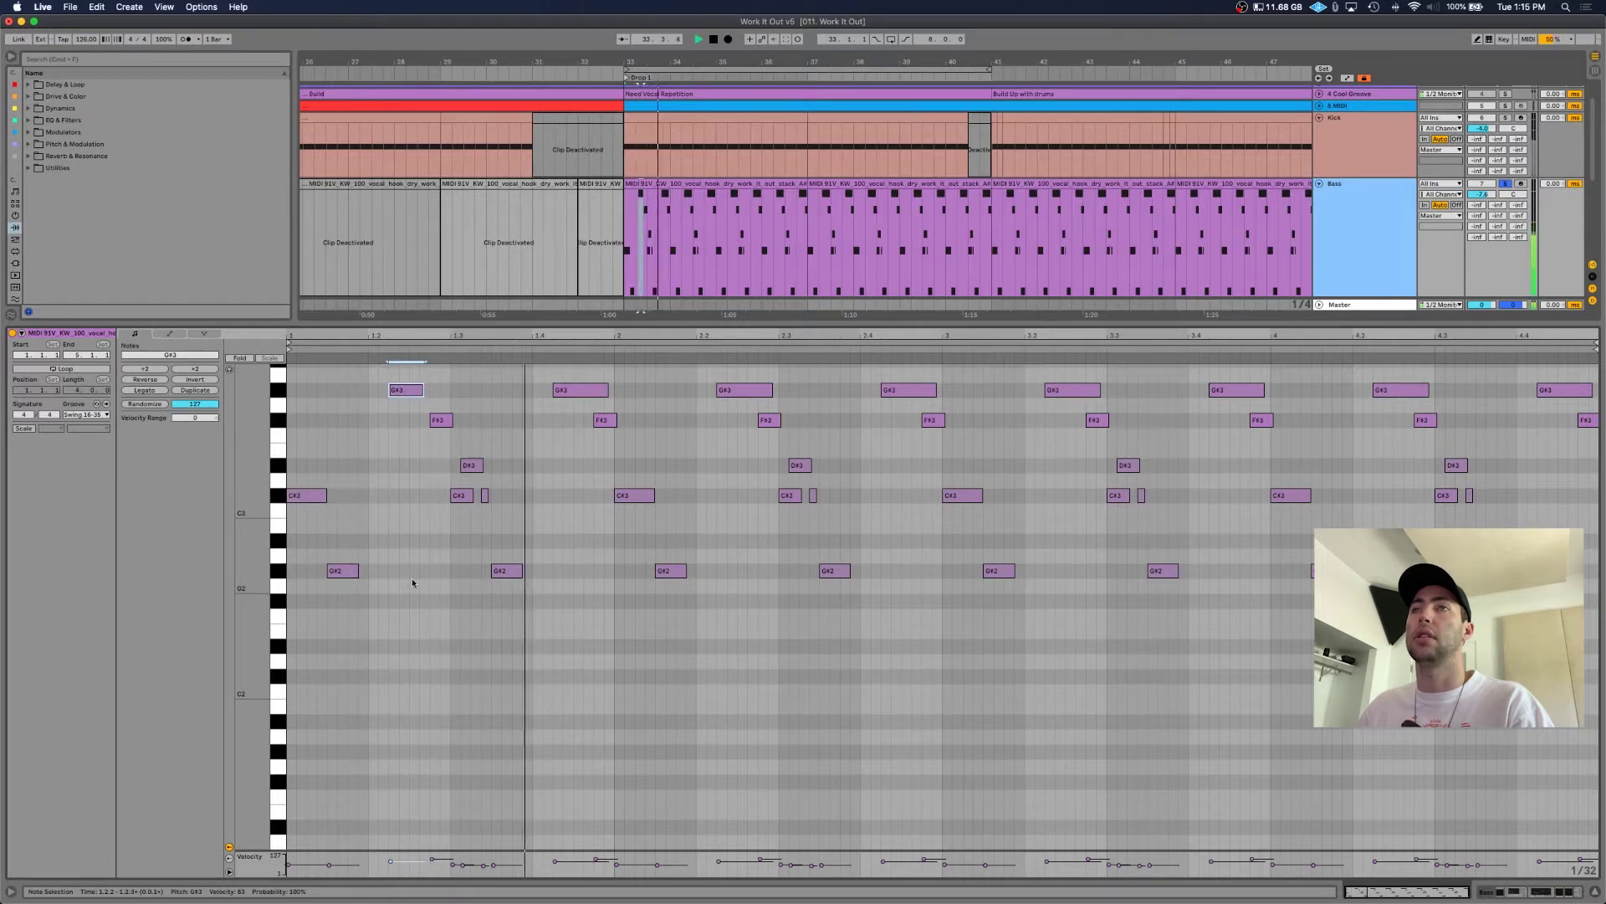
key("space")
key("super+z")
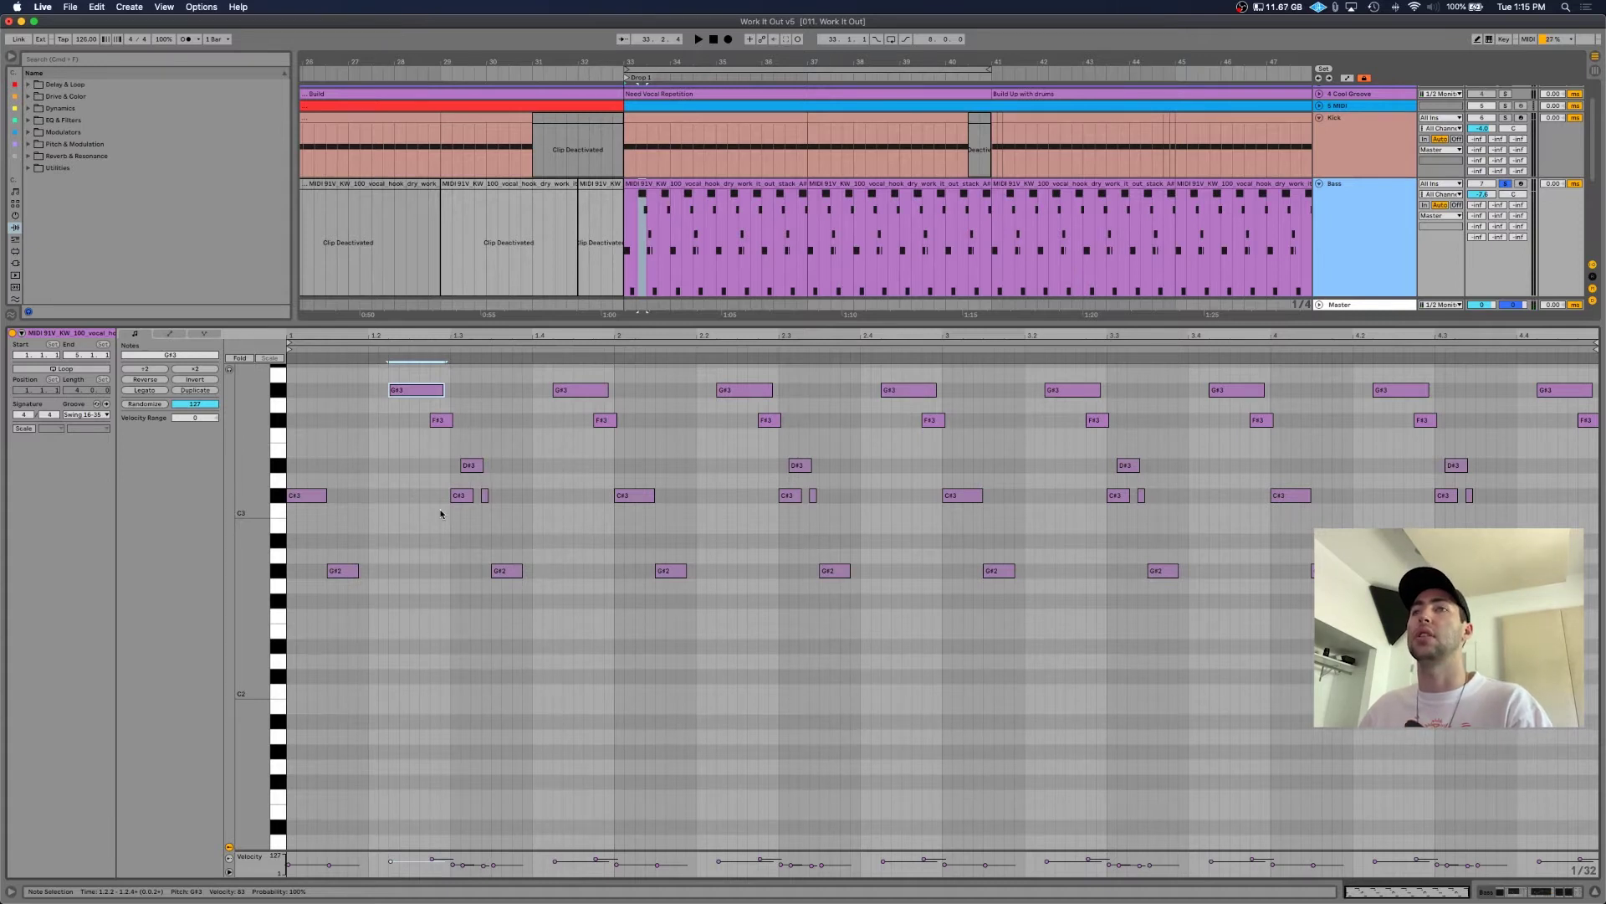
- Show the Bass track's devices and bypass the Ozone exciter, CLA-3A, EQ Eight and Auto Filter
key("shift+Tab")
left_click(790, 764)
left_click(690, 763)
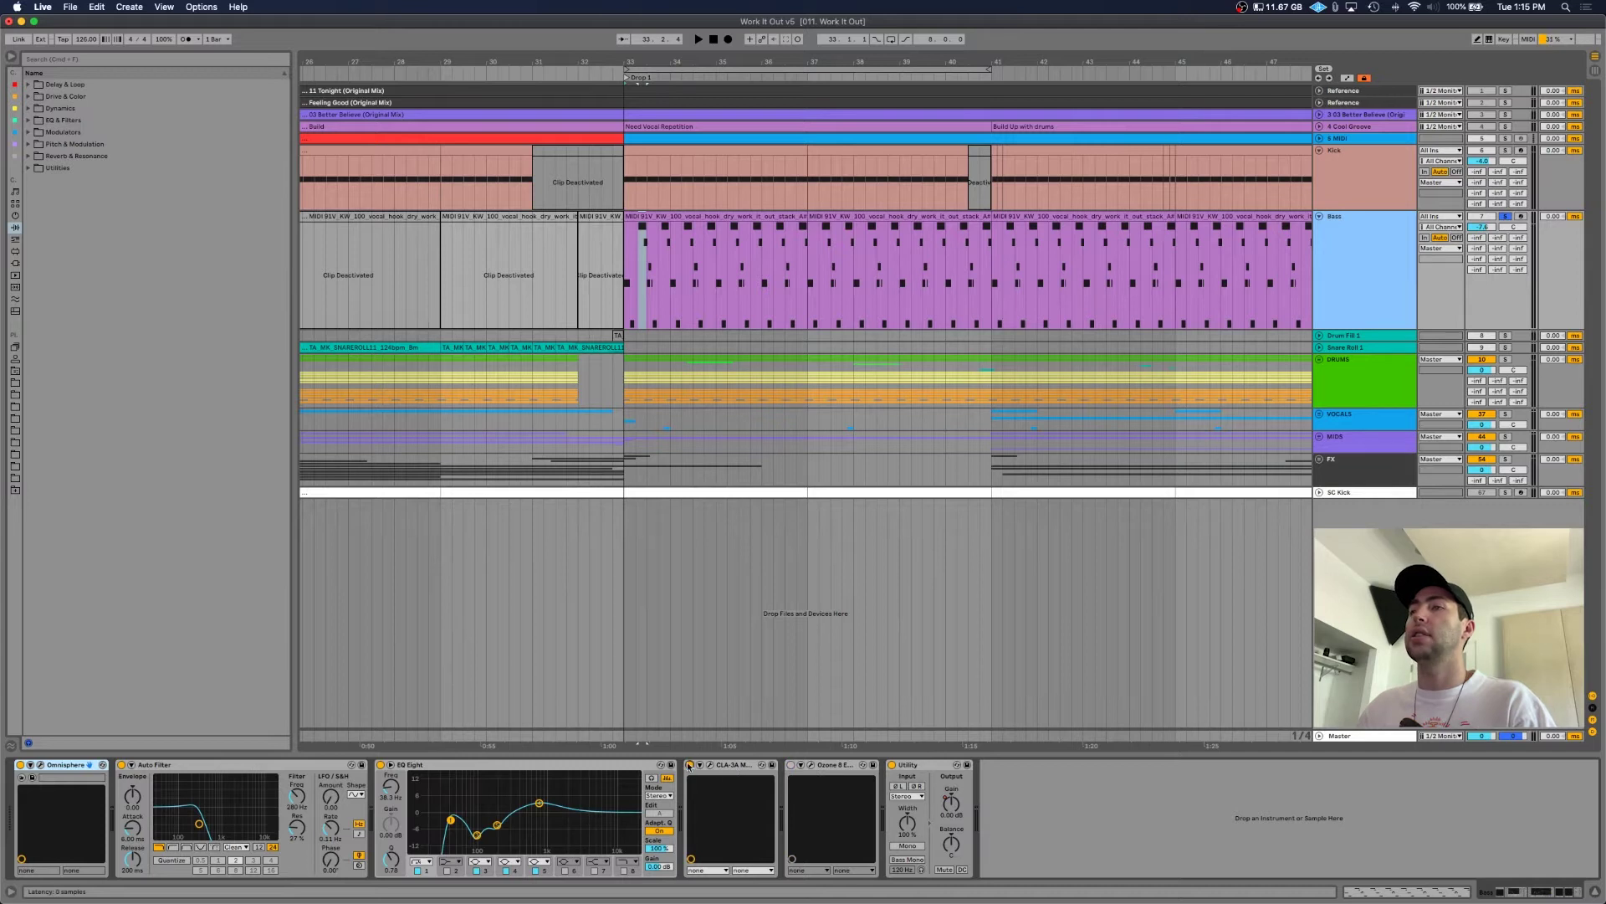
left_click(381, 764)
left_click(120, 764)
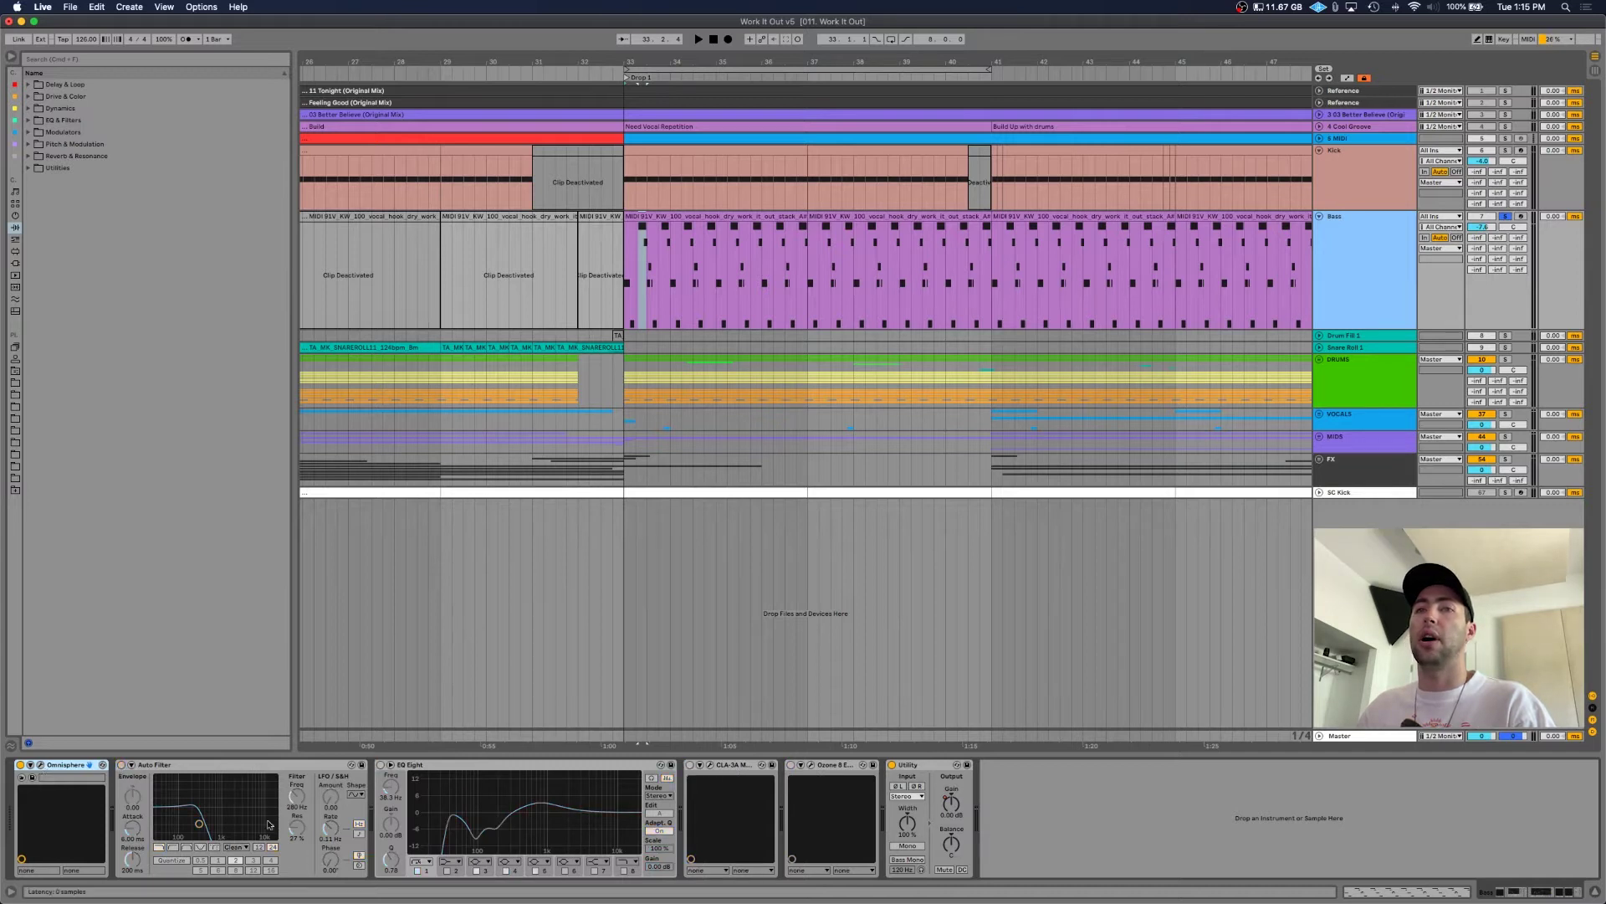
- Open the Bass track's Omnisphere instrument and play the unprocessed Warm Simple Bass patch
key("super+alt+p")
left_click_drag(906, 302, 845, 350)
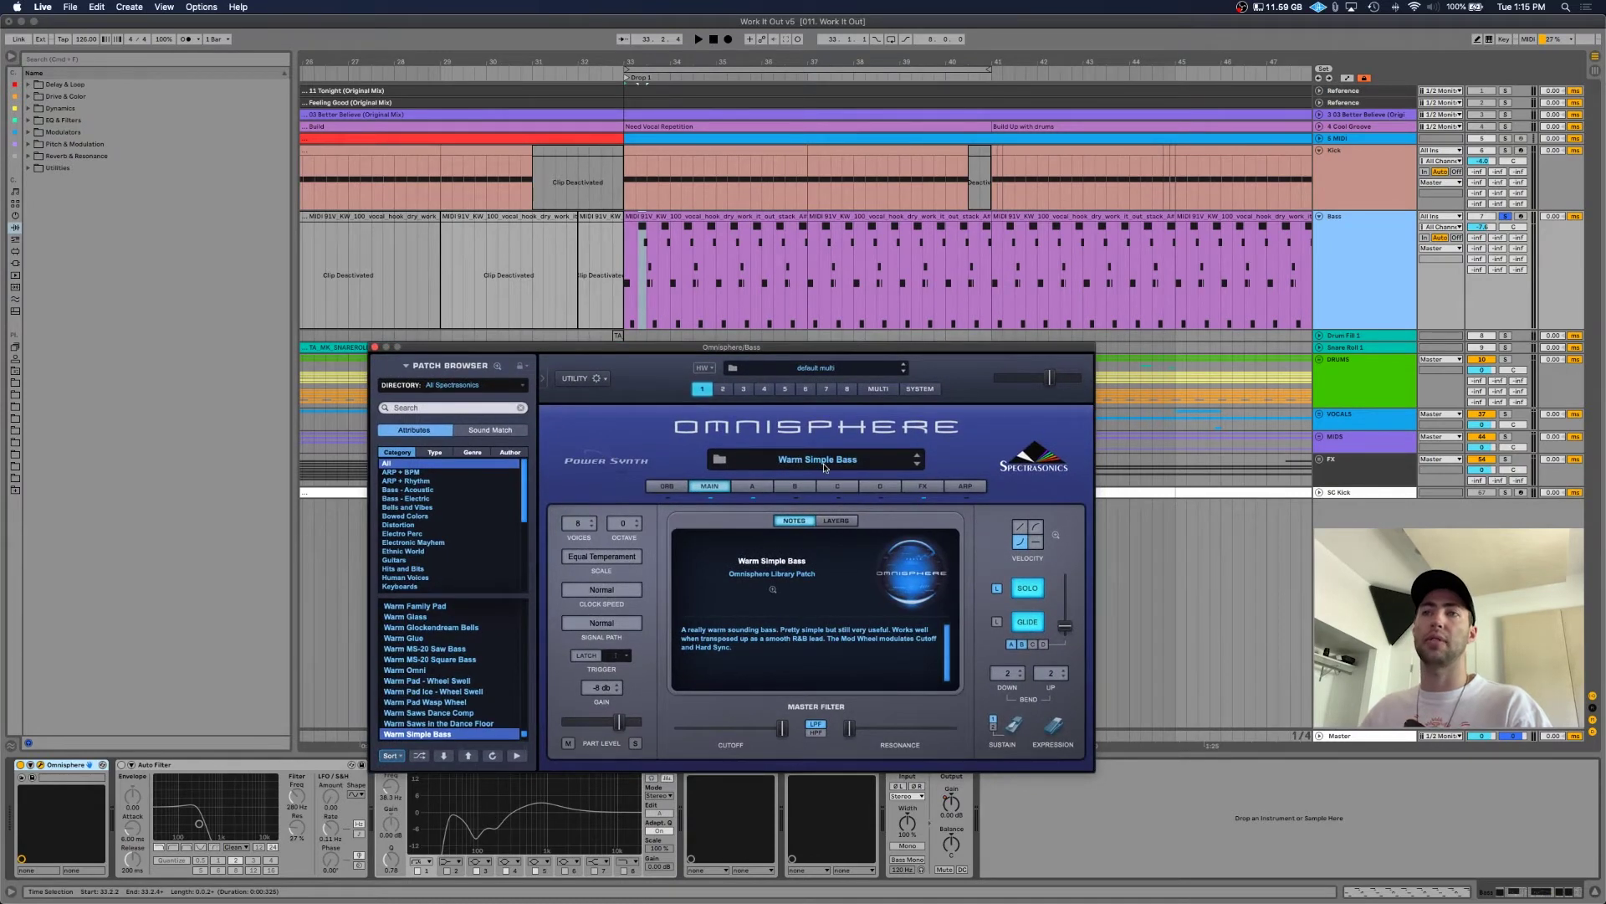
key("space")
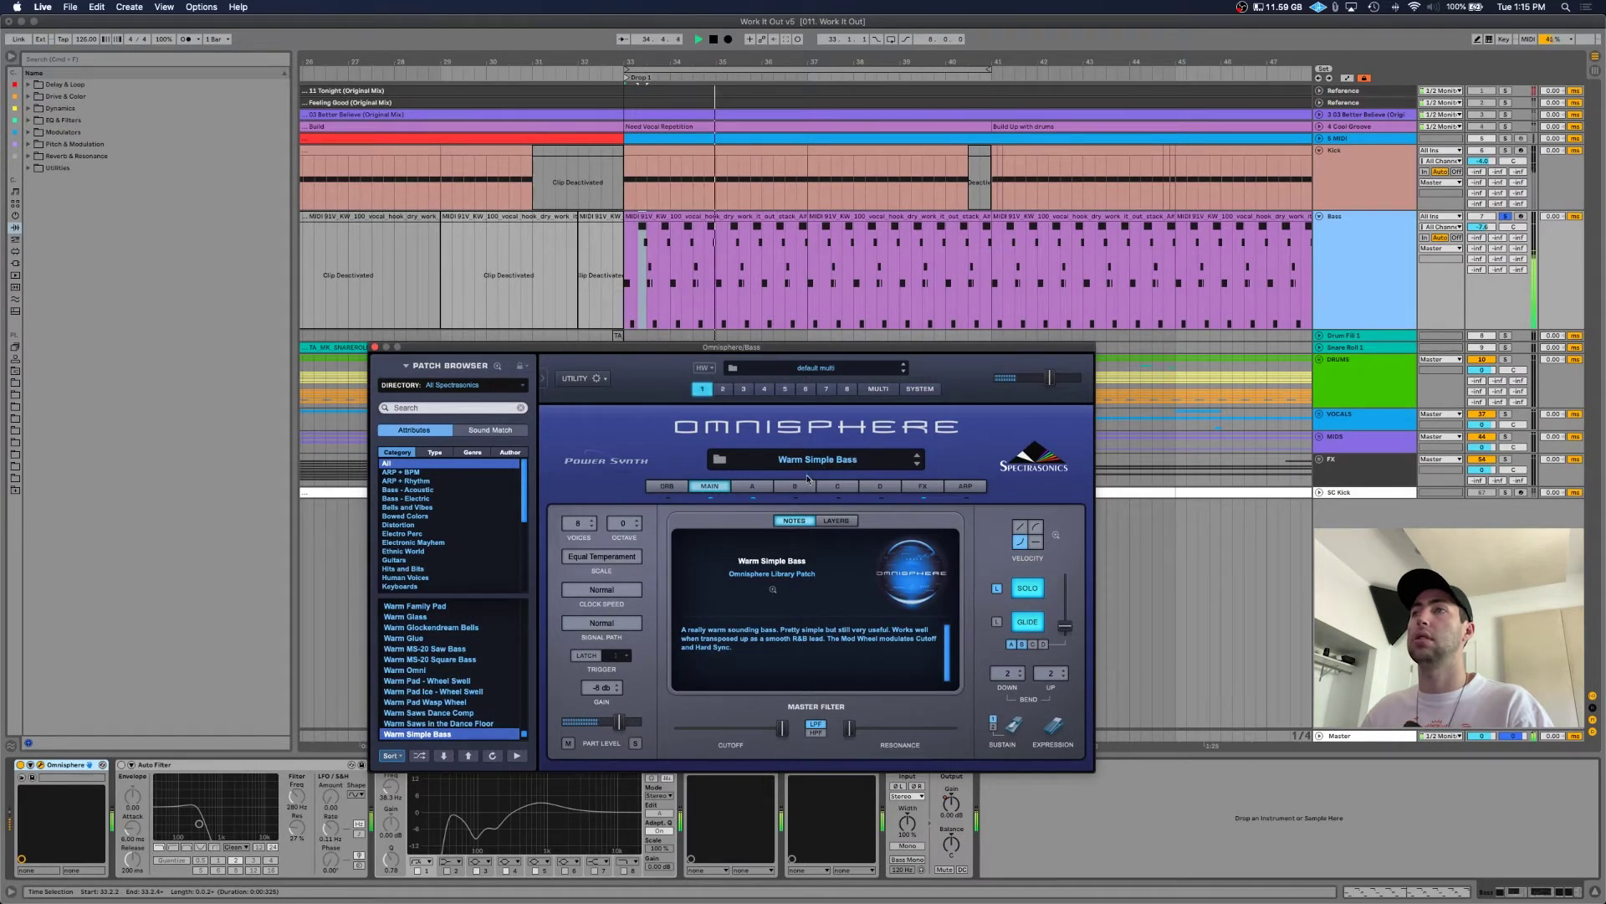
- Re-enable Auto Filter and EQ Eight on the Bass track one at a time, playing the bass with each
left_click(185, 810)
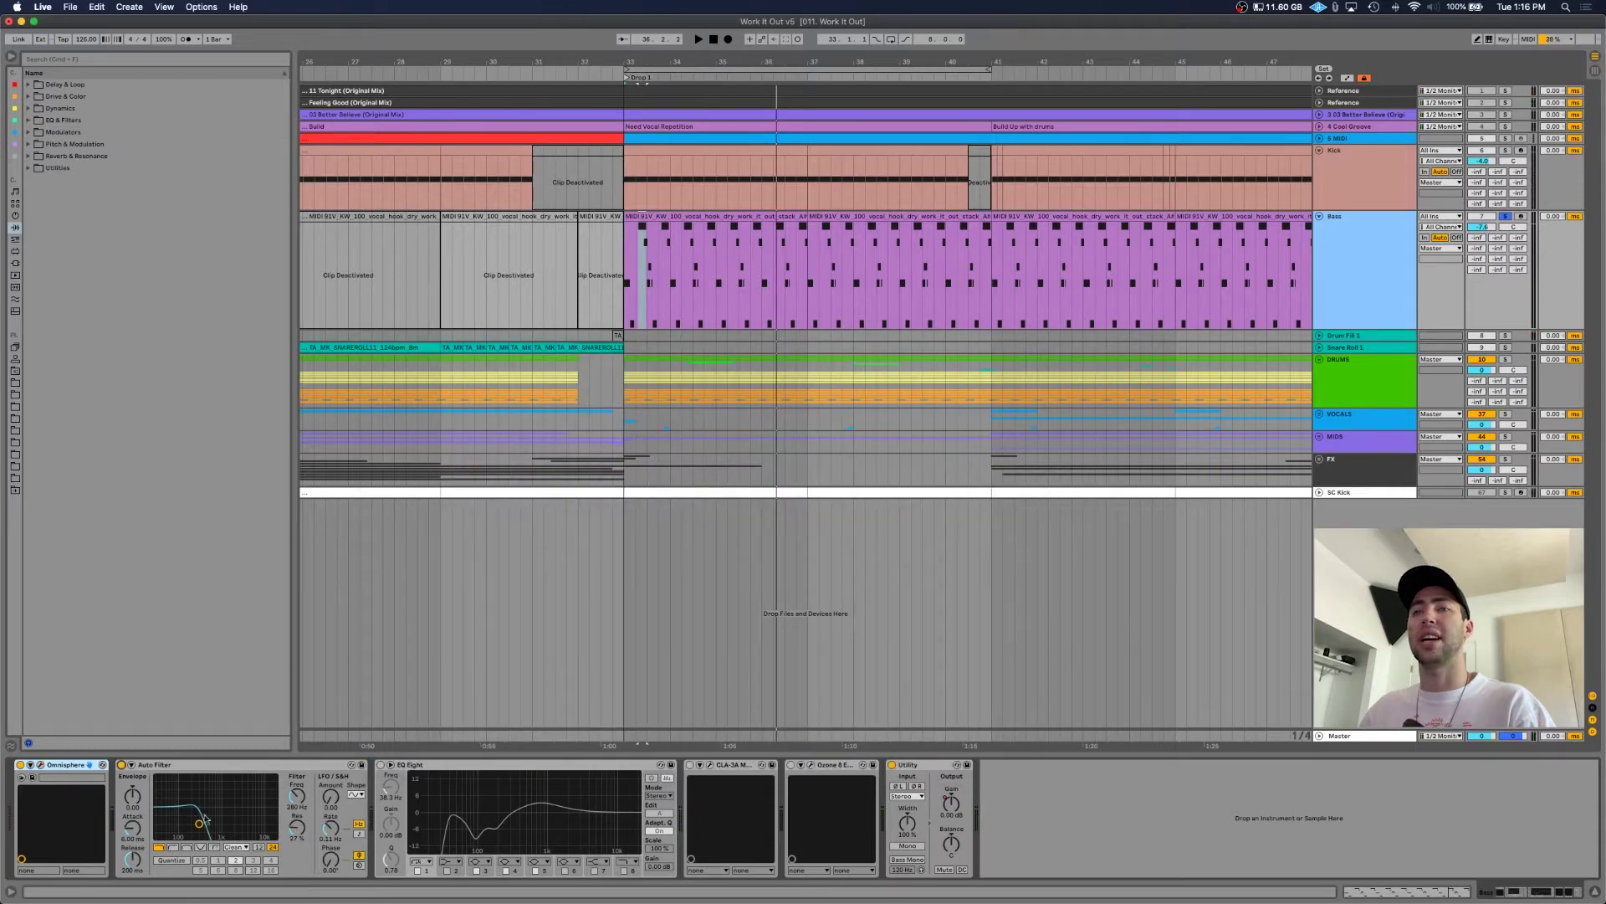
key("space")
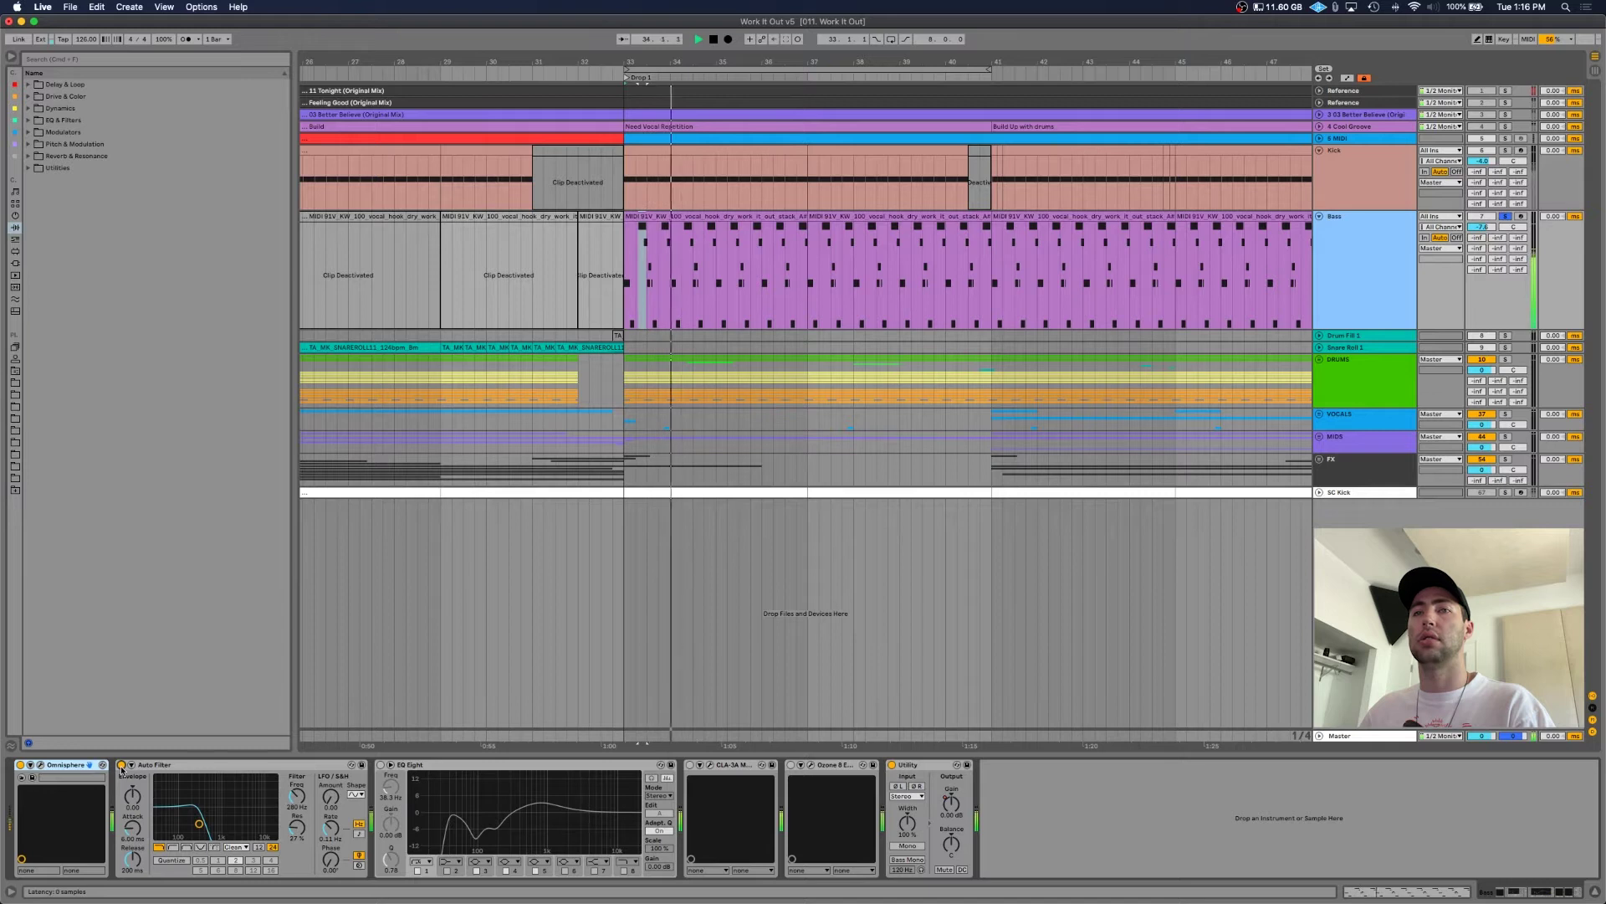
key("space")
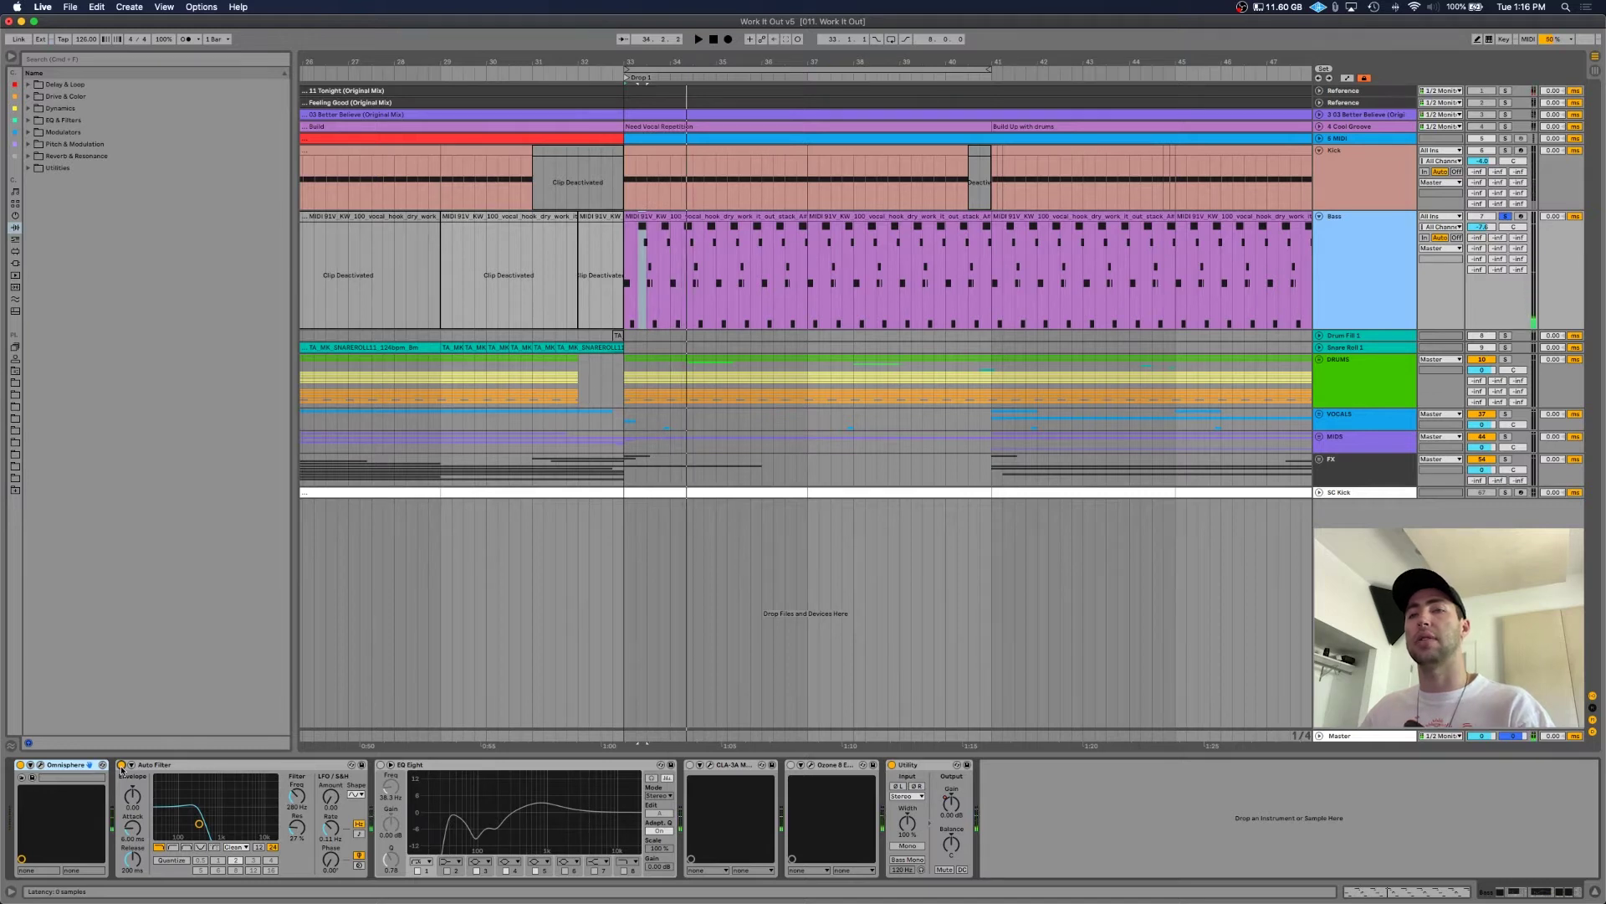
left_click(547, 798)
key("space")
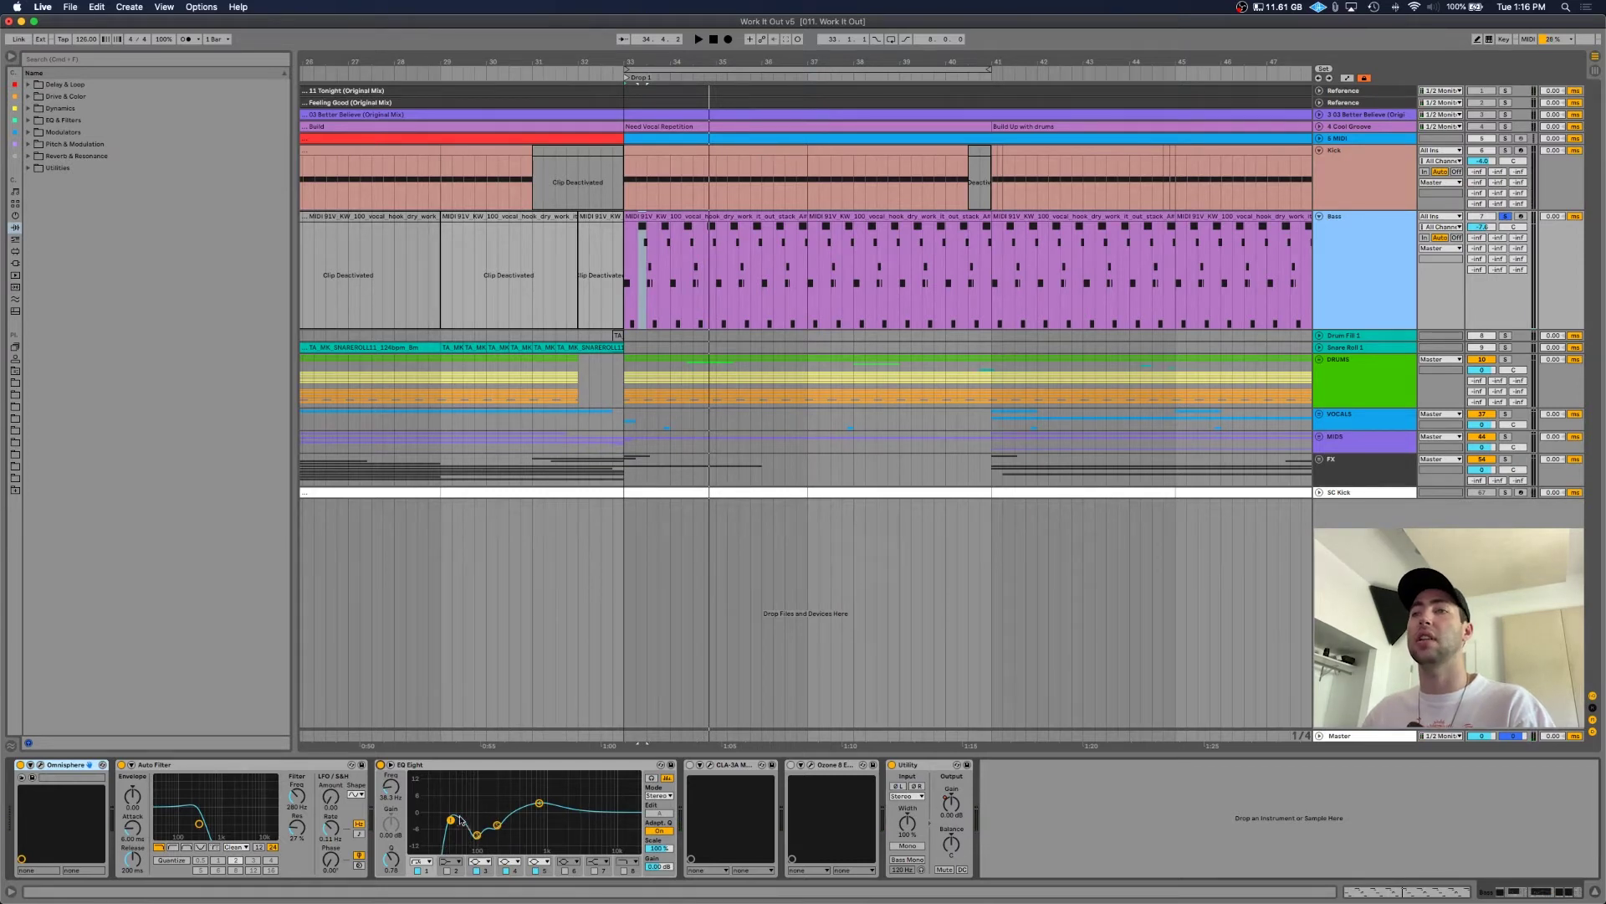
key("space")
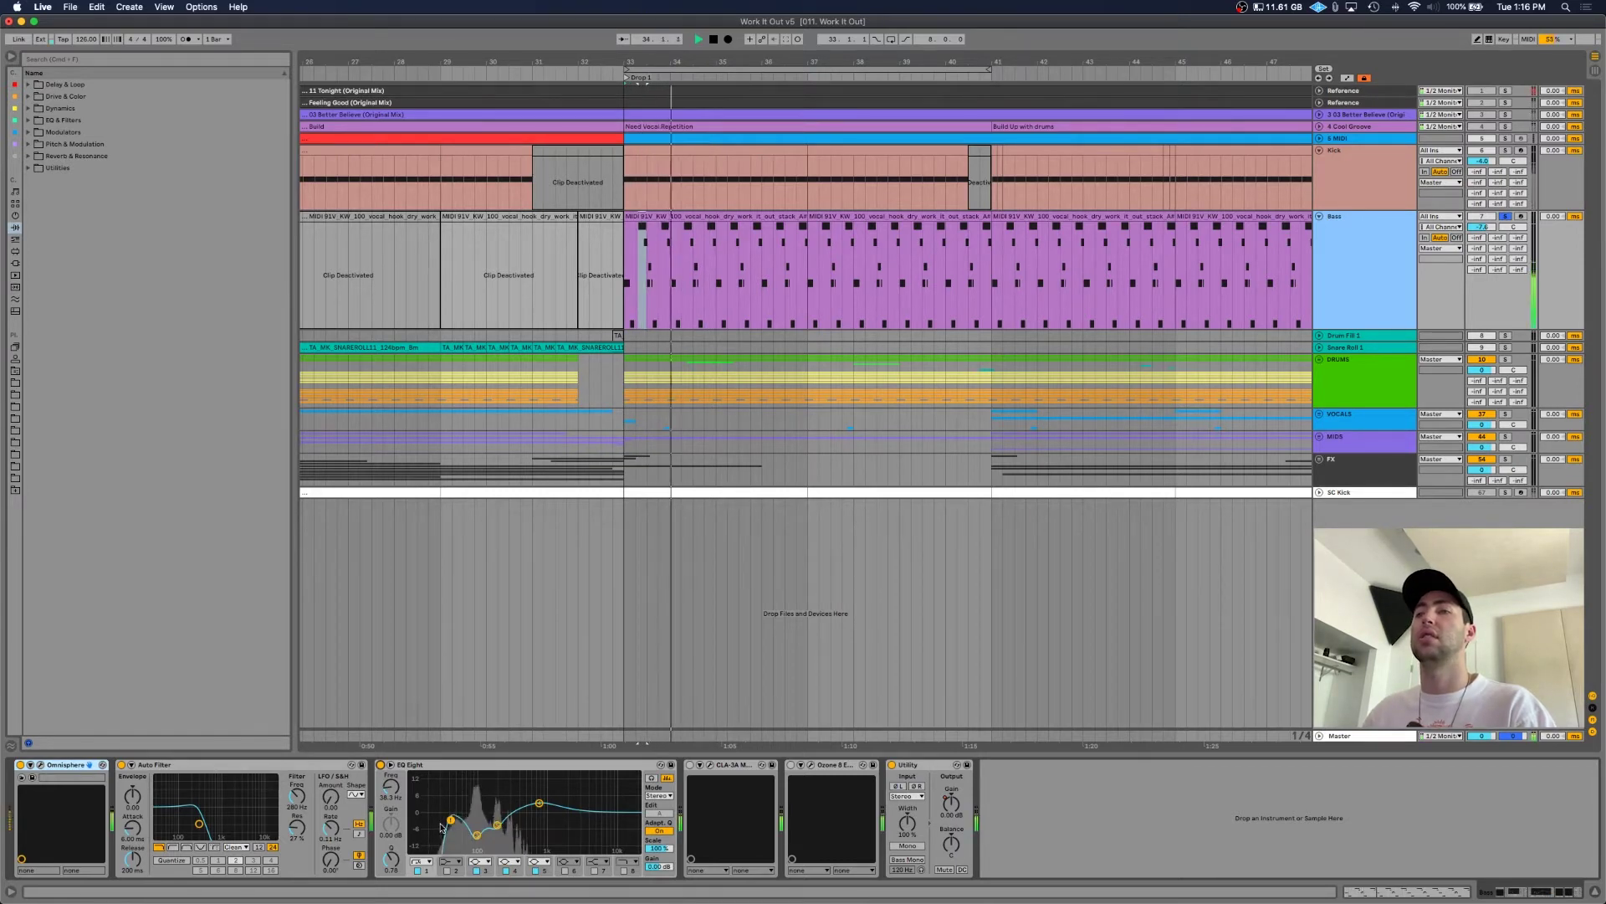
- Enable the Bass track's CLA-3A compressor, open its window, and compare playback with it on and bypassed
left_click(715, 767)
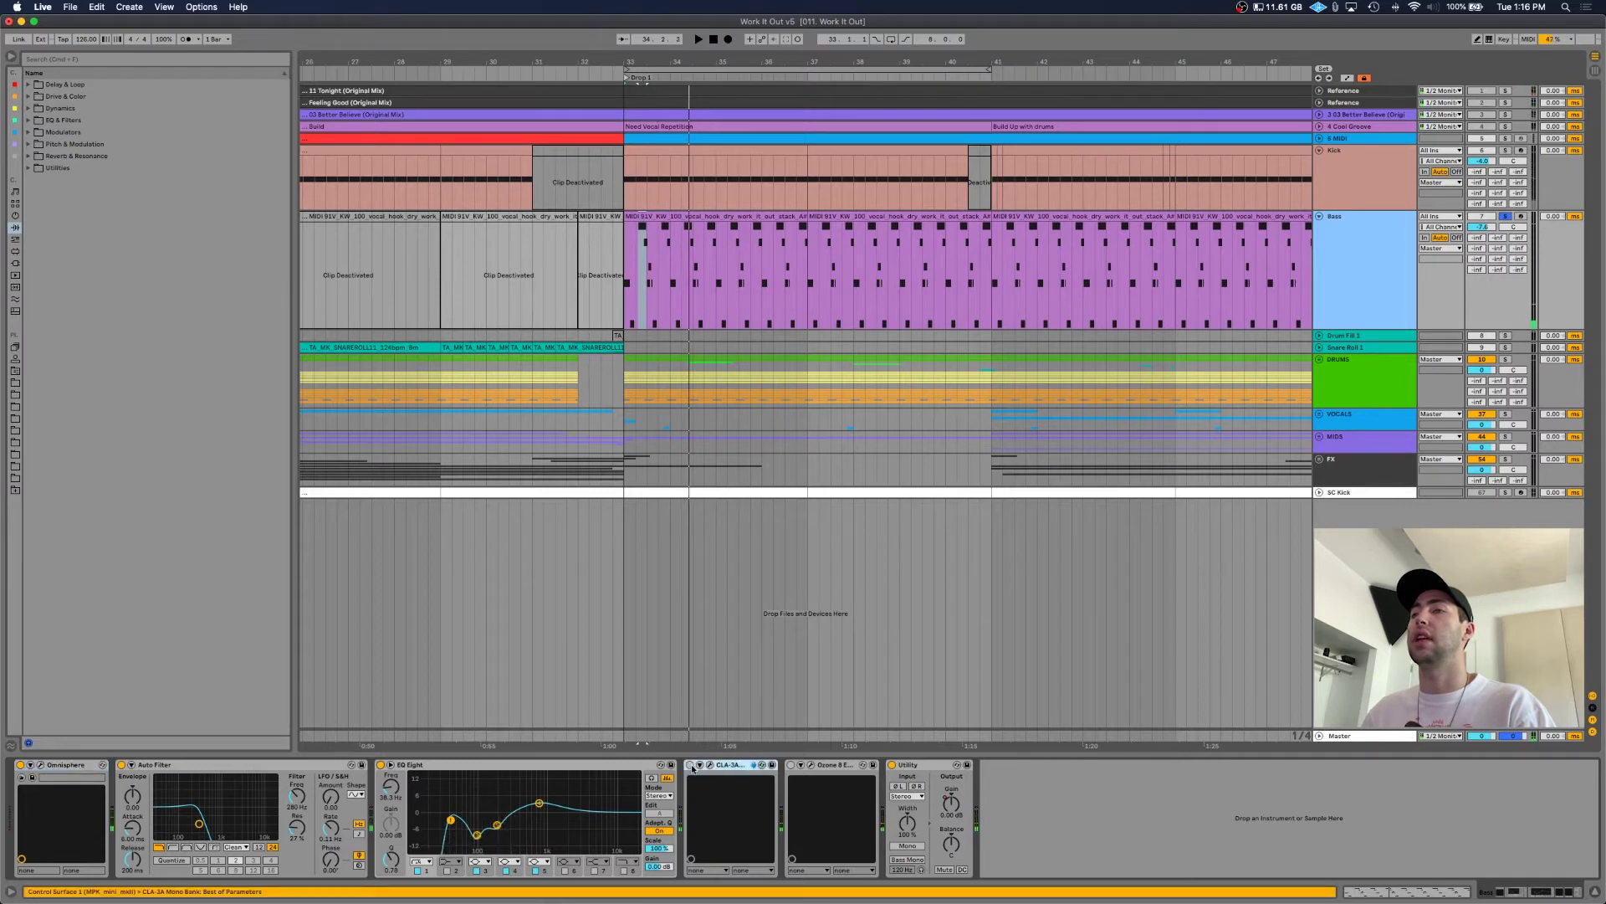
left_click(712, 765)
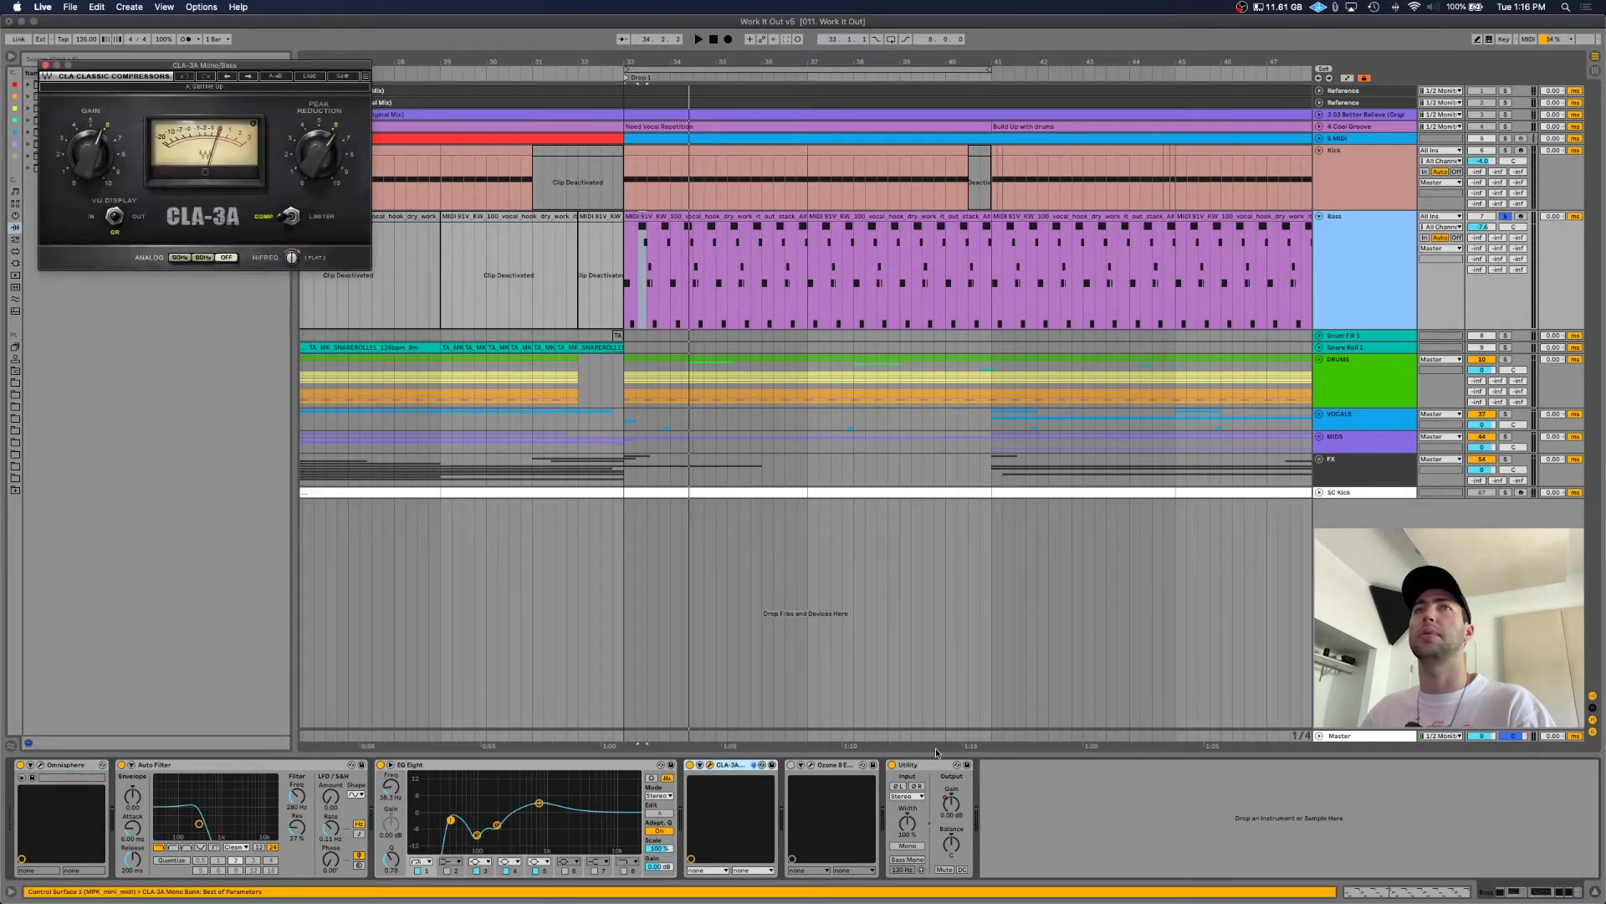
key("space")
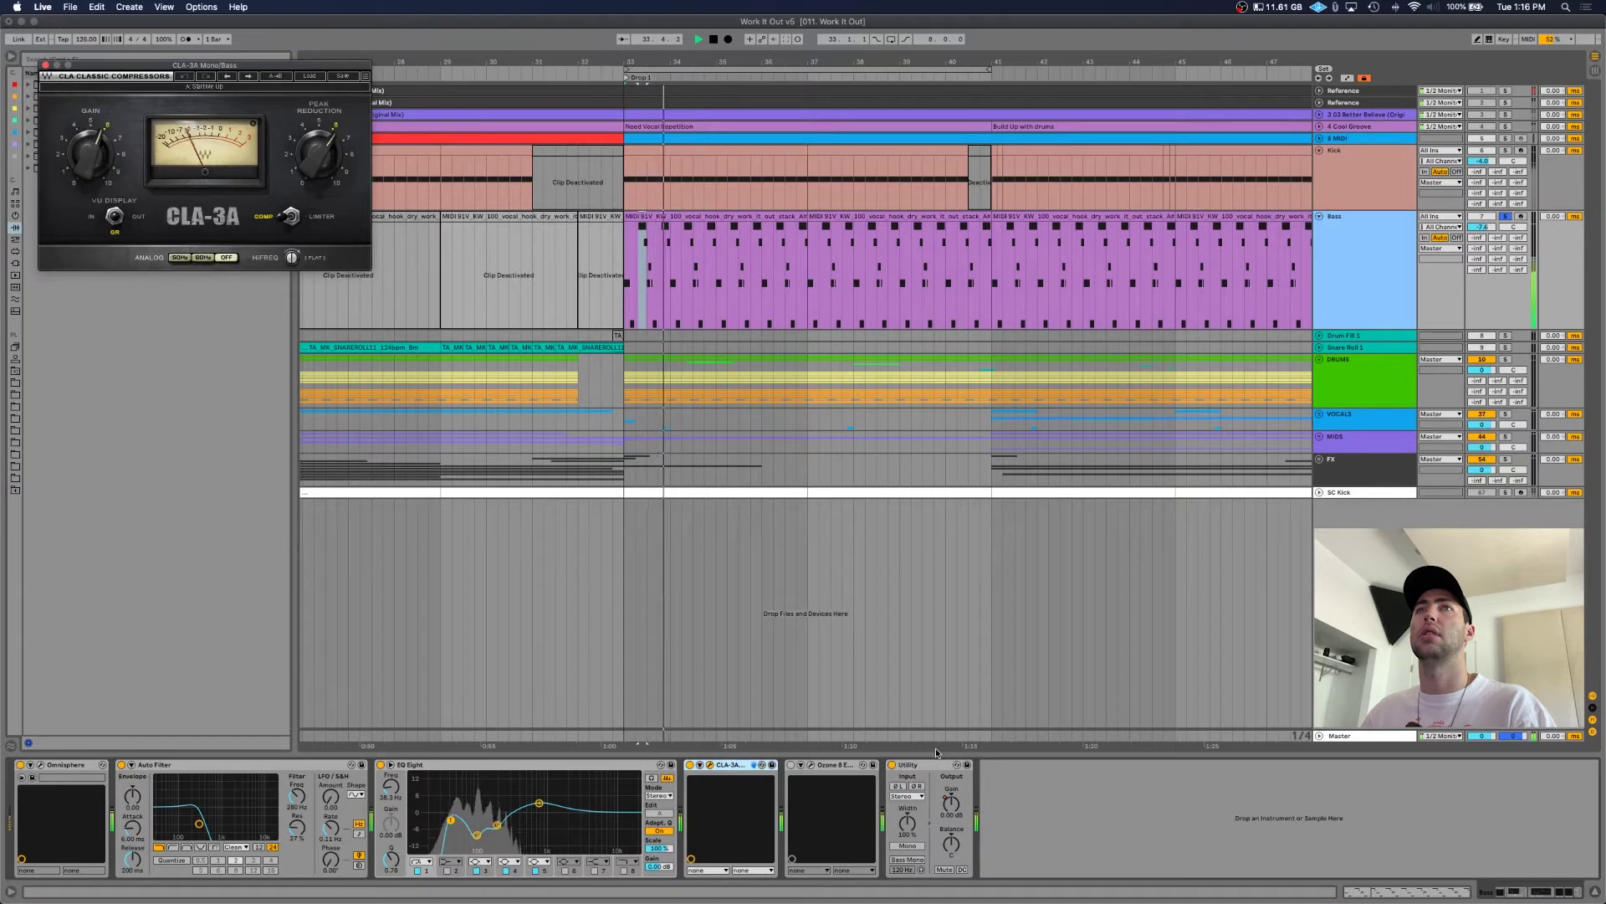
left_click(691, 767)
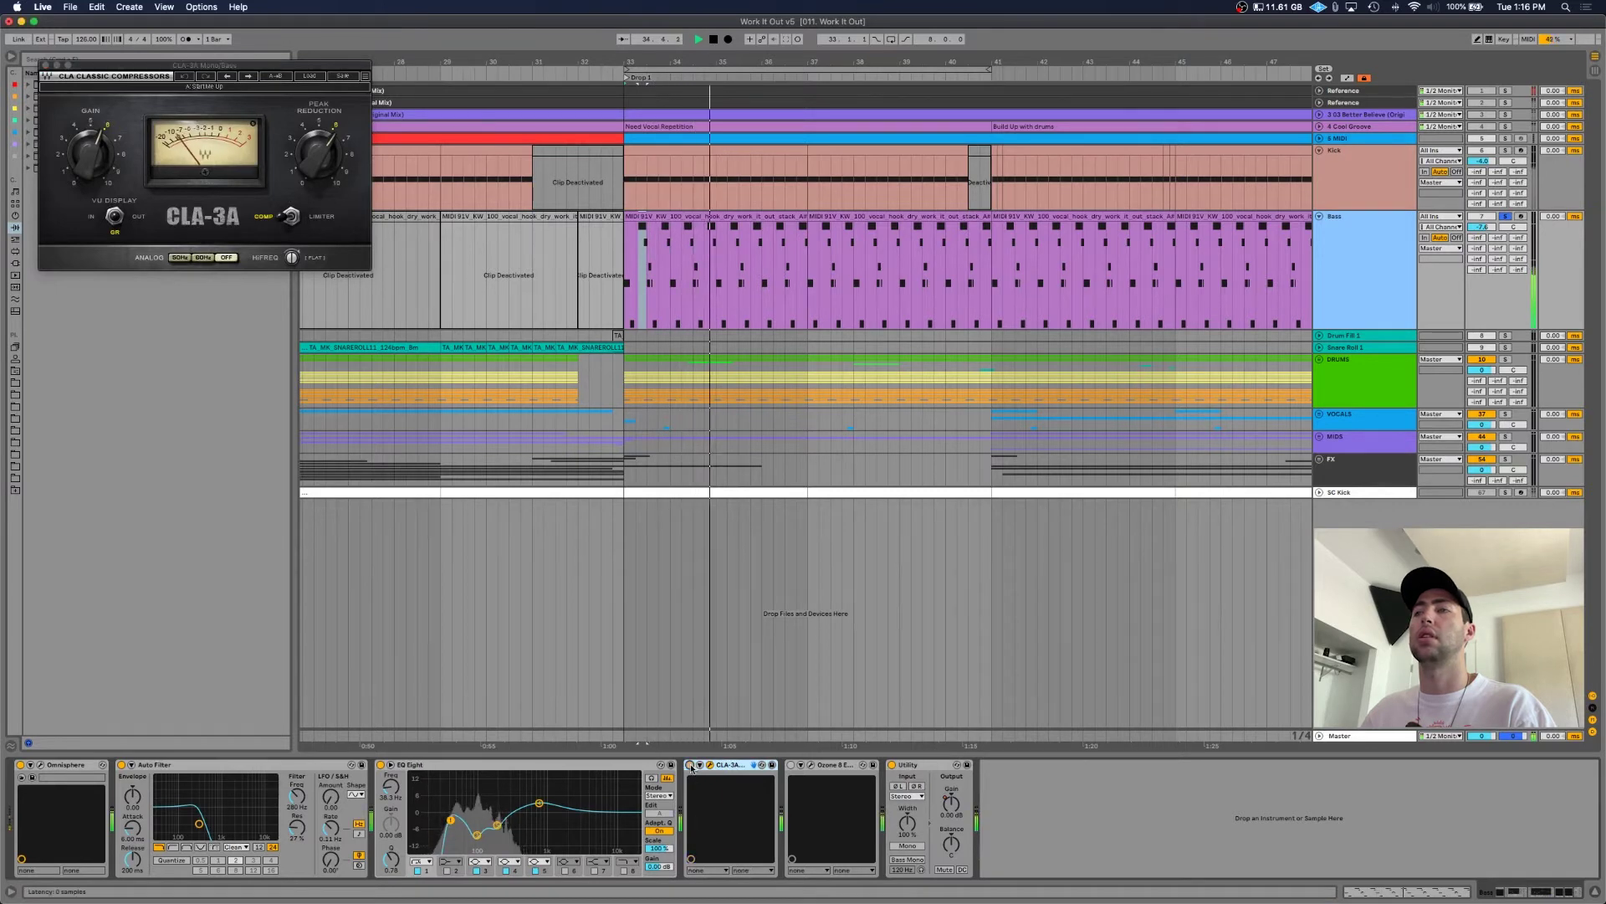
key("space")
- Open the Ozone 9 Exciter on the Bass track, inspect its second band, and enable the effect for playback
left_click(791, 768)
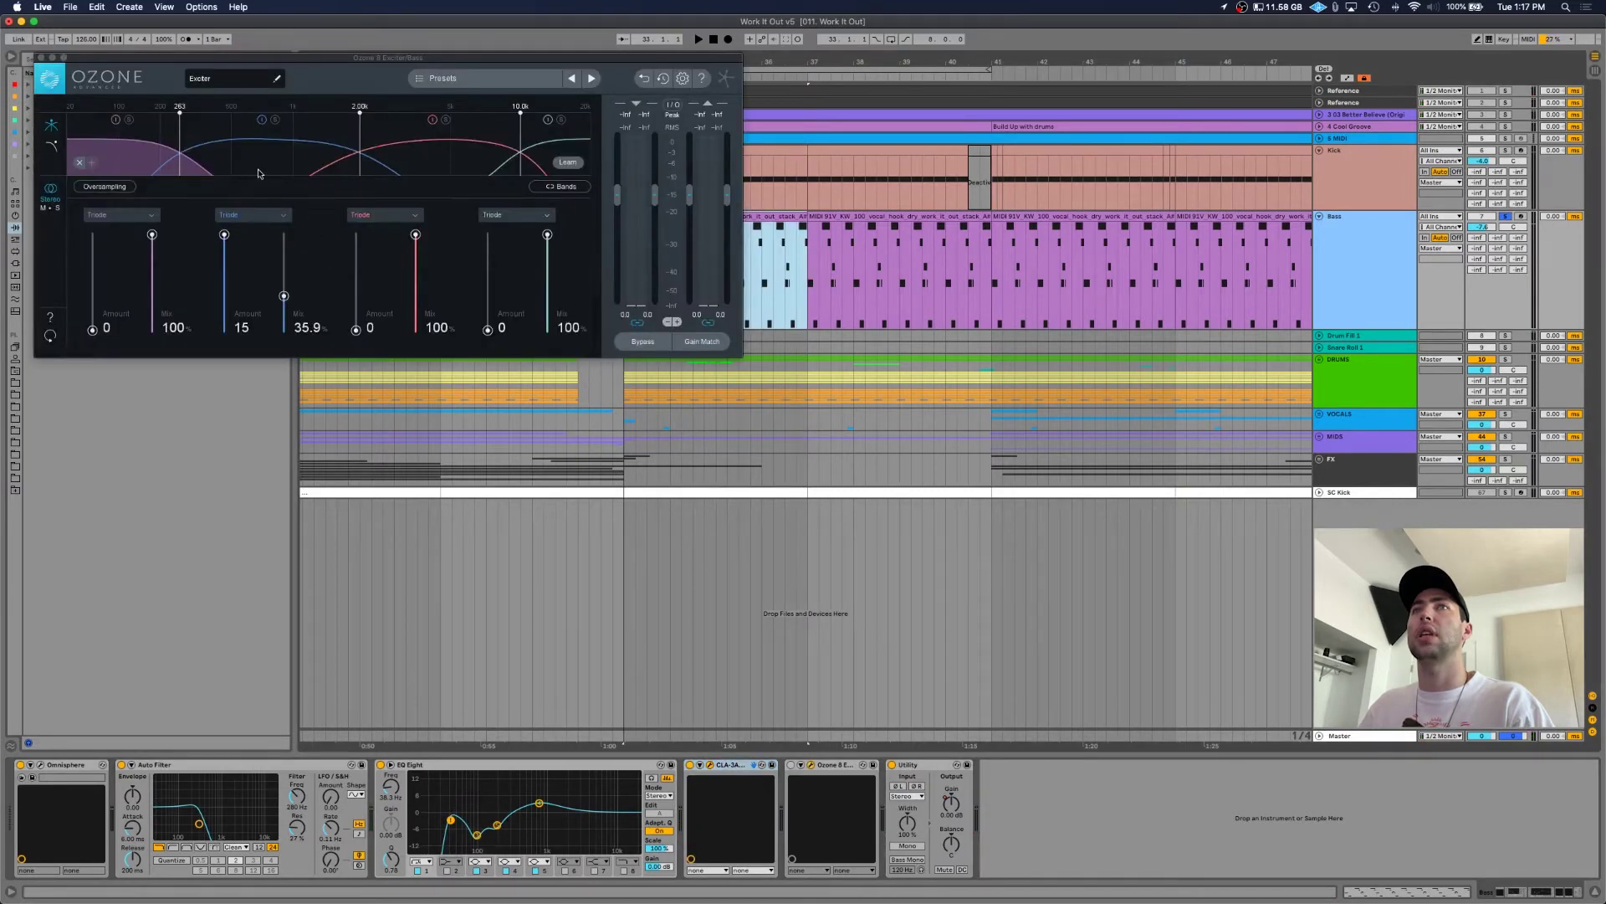
left_click(266, 167)
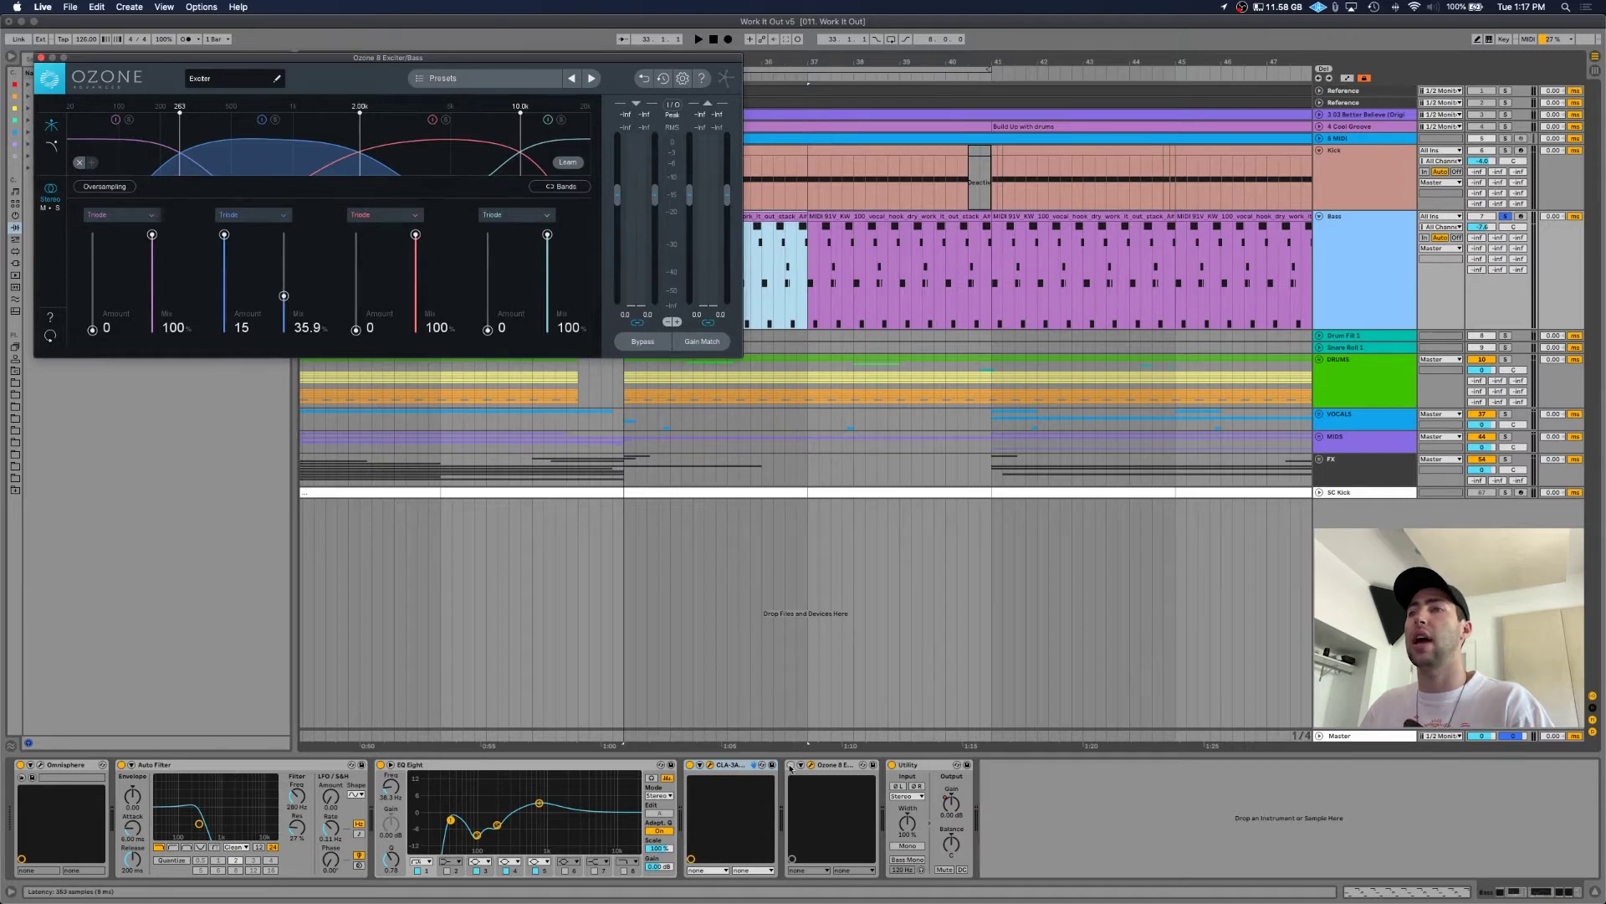
left_click(810, 782)
key("space")
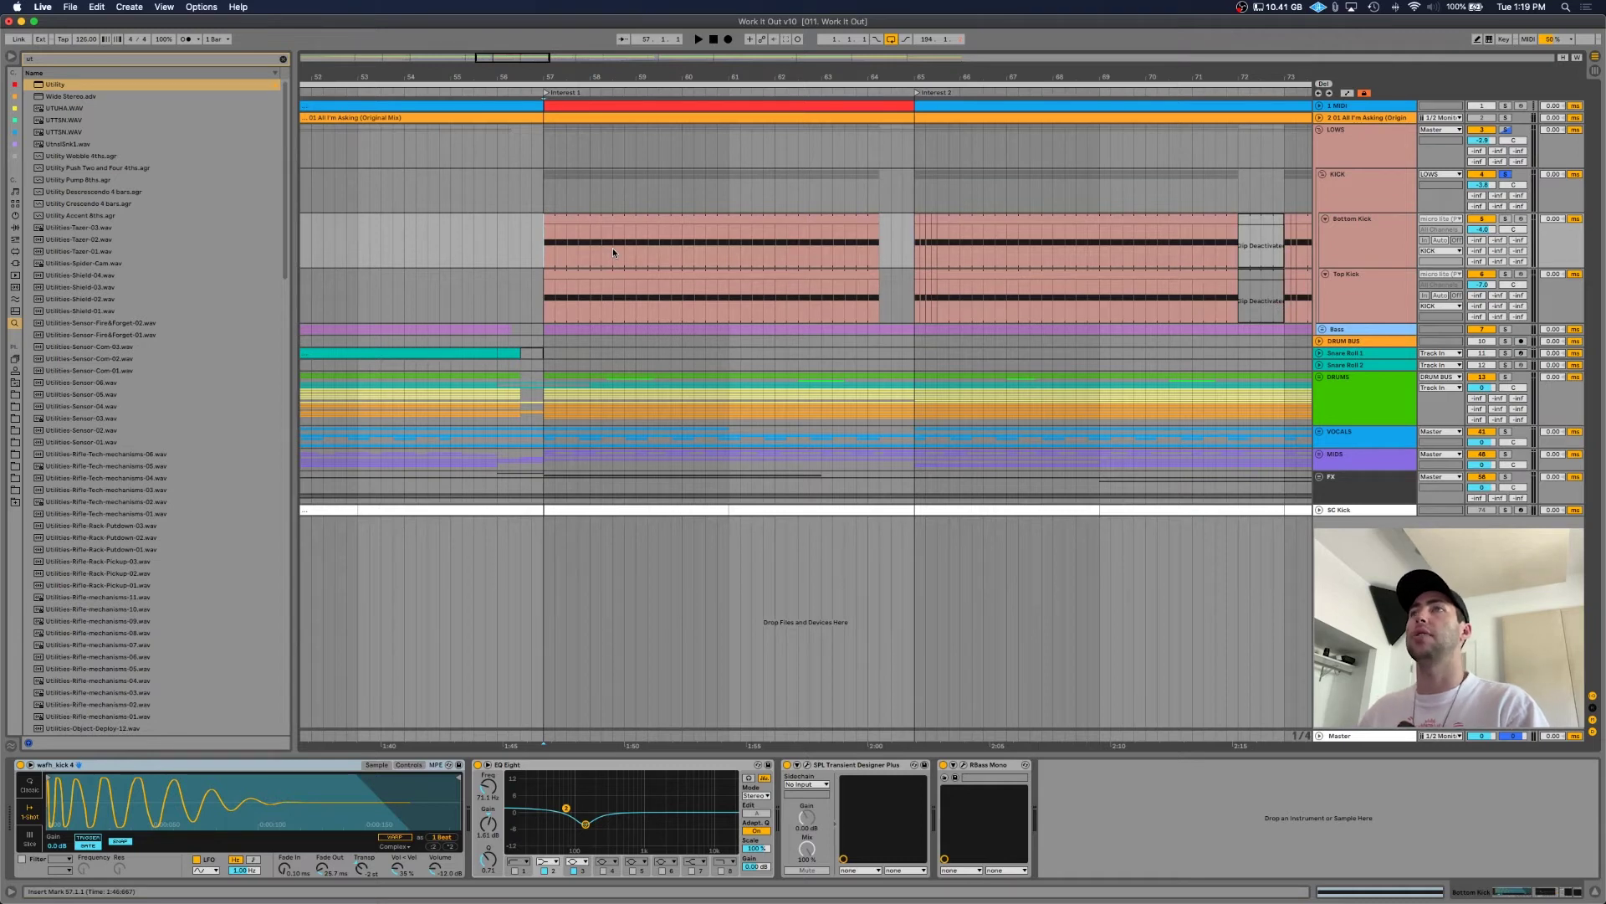
- Play the KICK group from bar 57, and solo the Bottom Kick track to hear it alone
left_click(1372, 202)
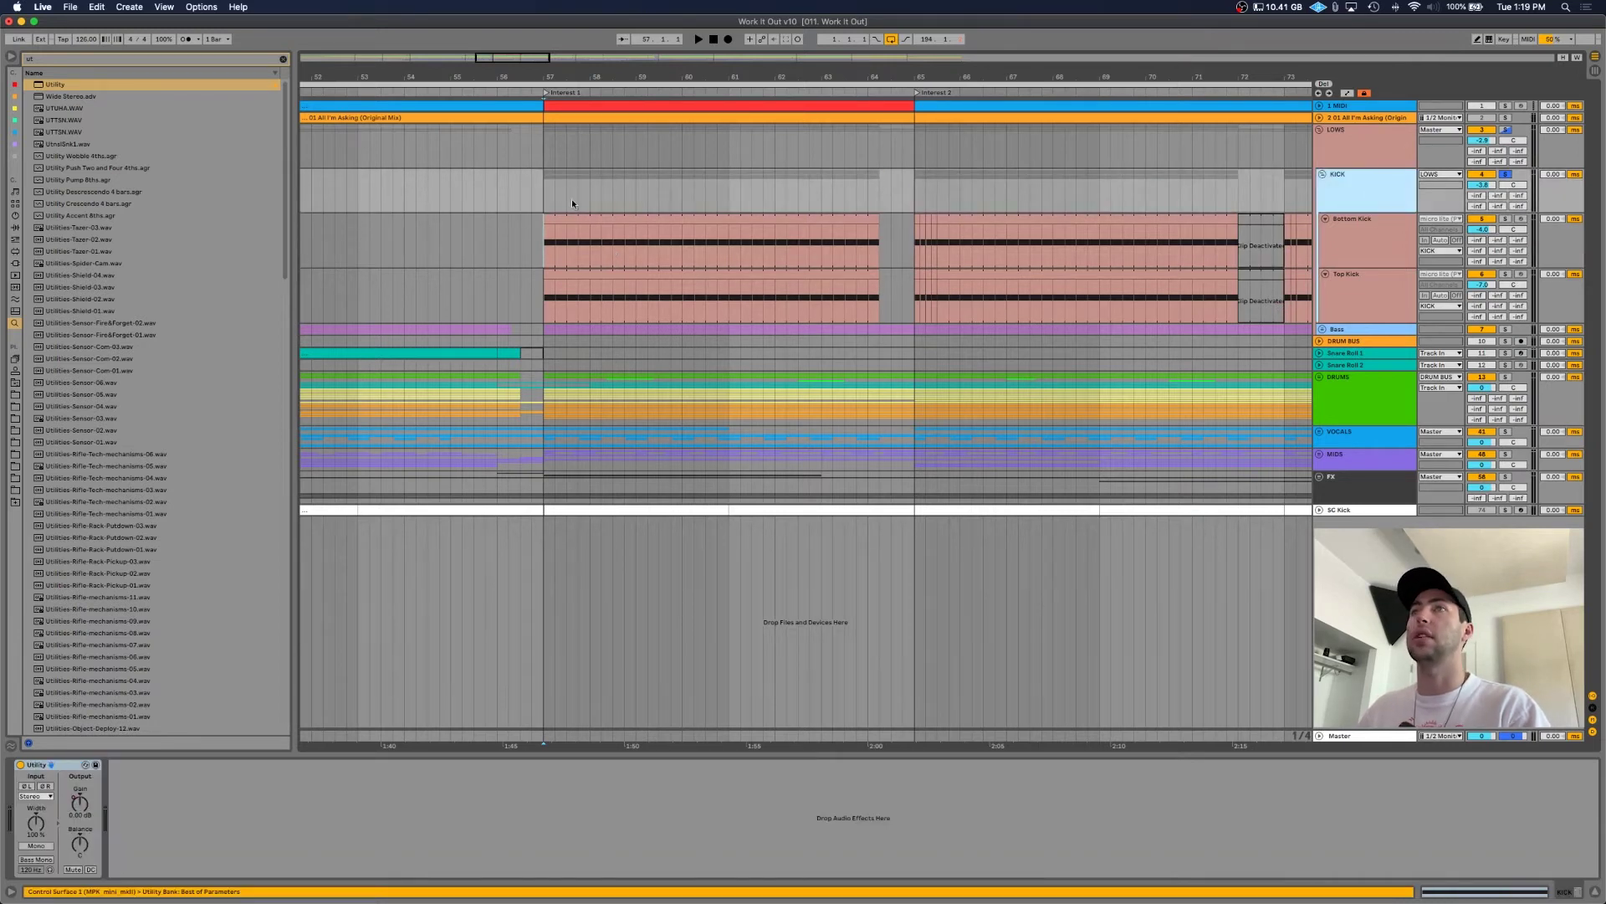
left_click(547, 197)
key("space")
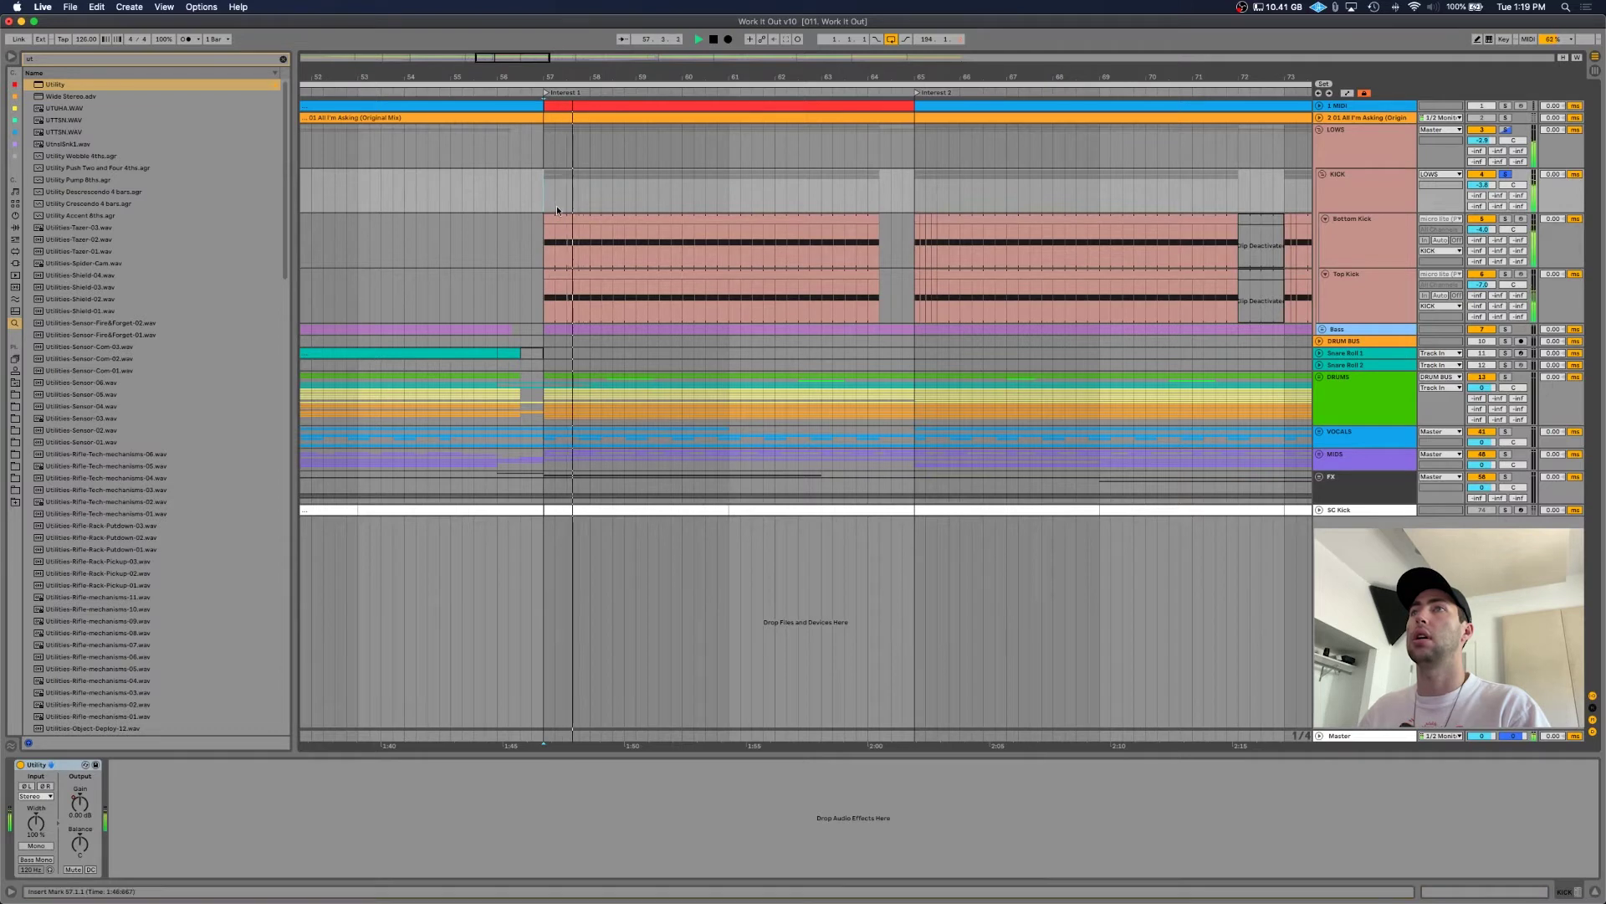
key("space")
left_click(1372, 251)
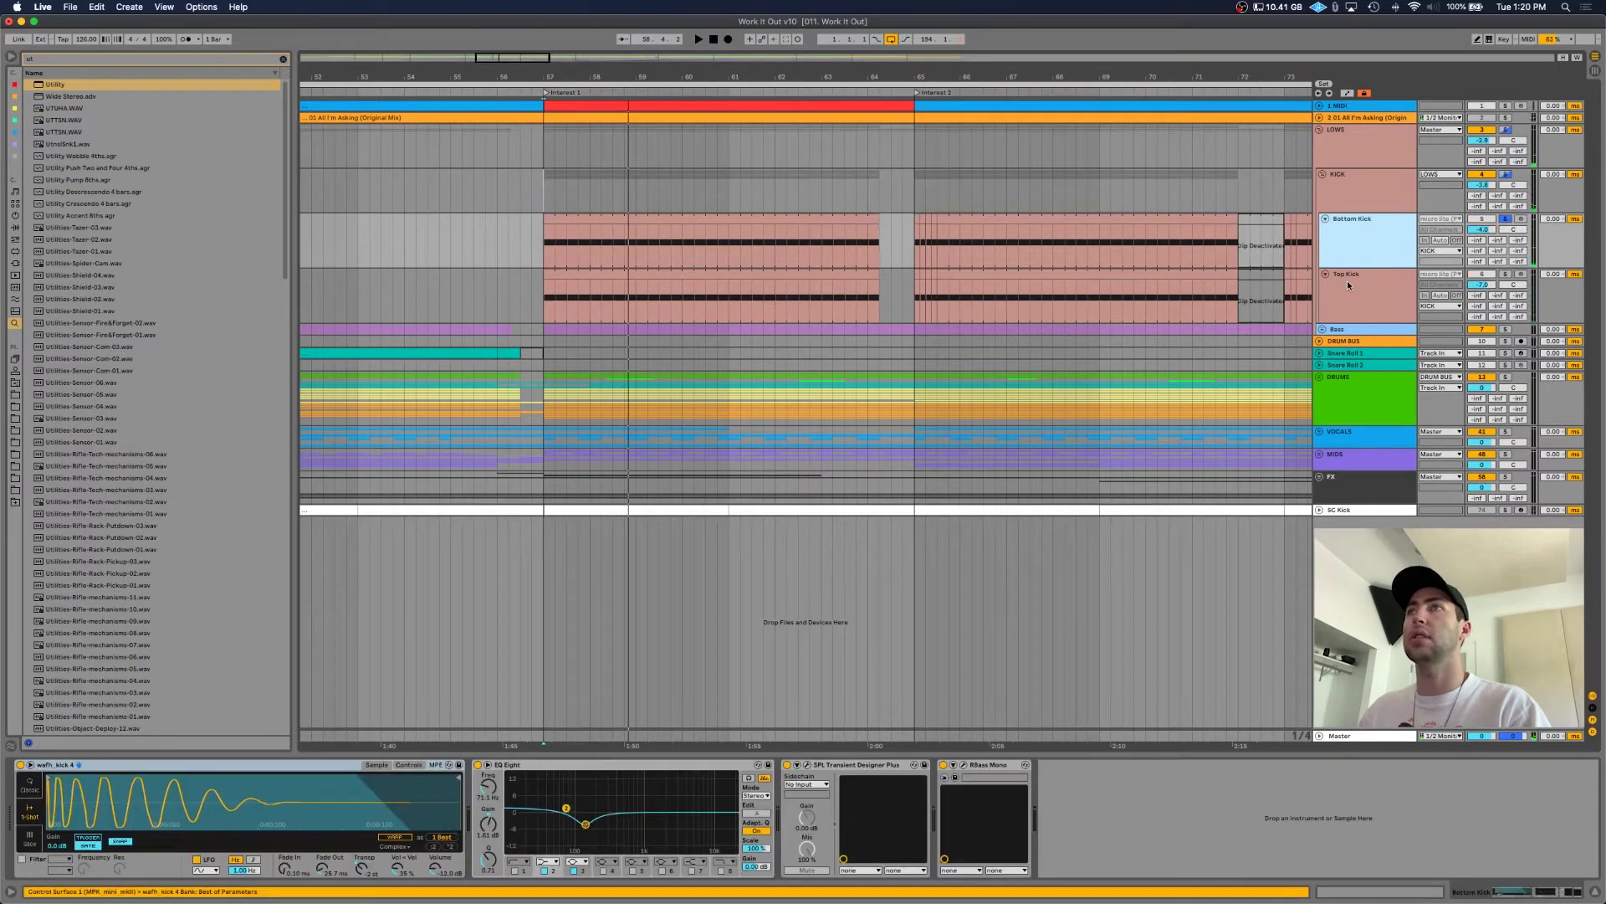
key("space")
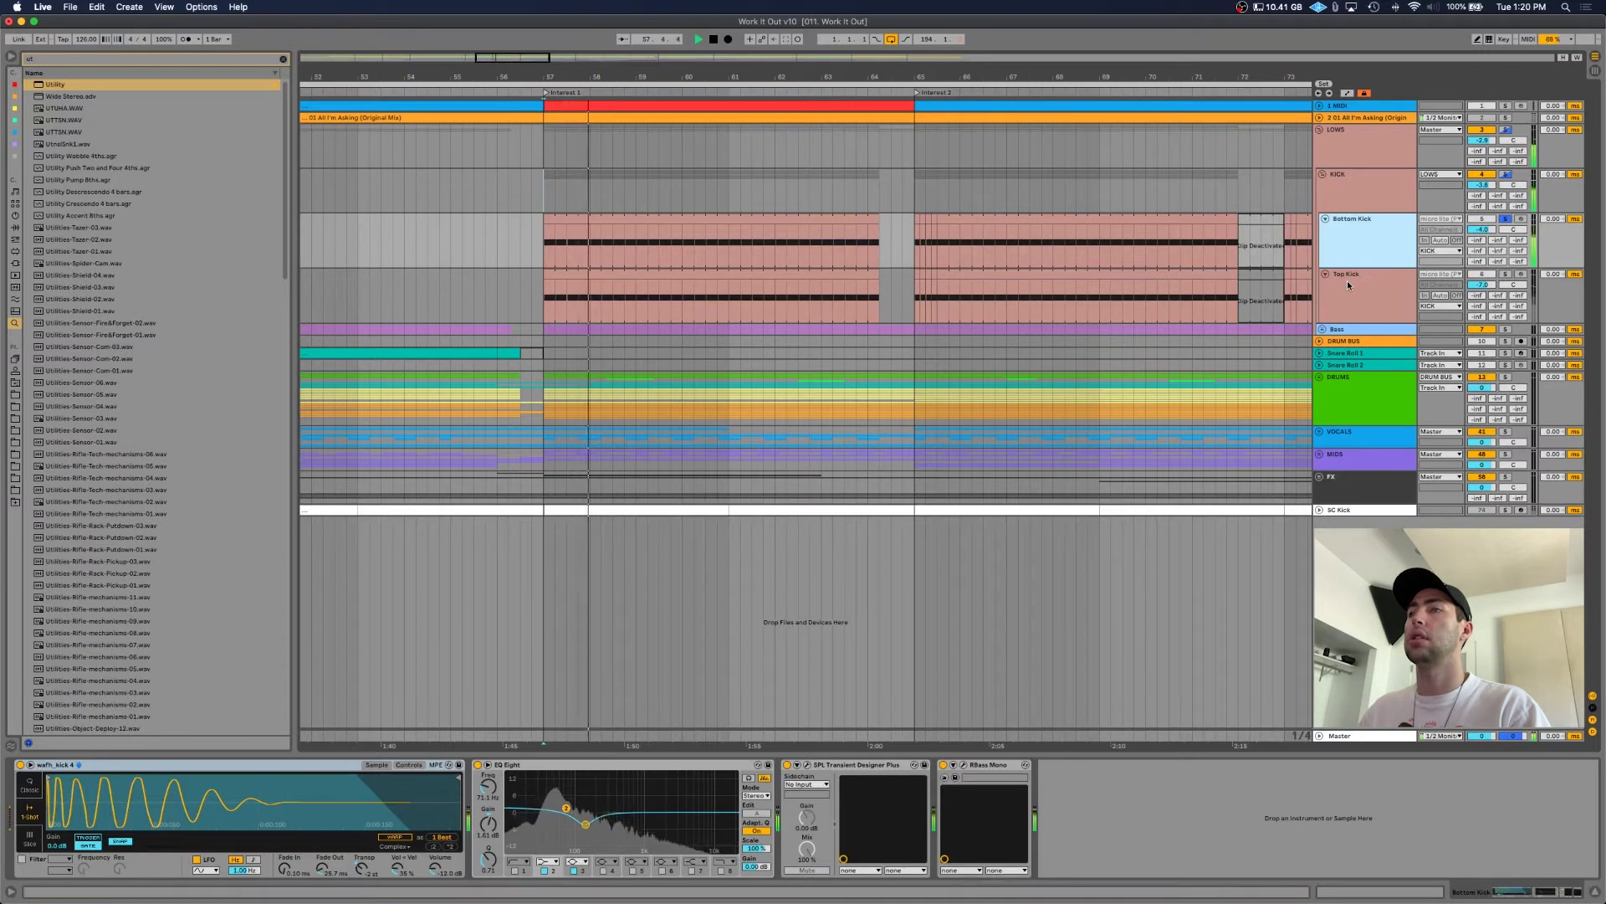
- Turn off RBass, SPL Transient Designer Plus and EQ Eight on the Bottom Kick track, and play the unprocessed kick
key("space")
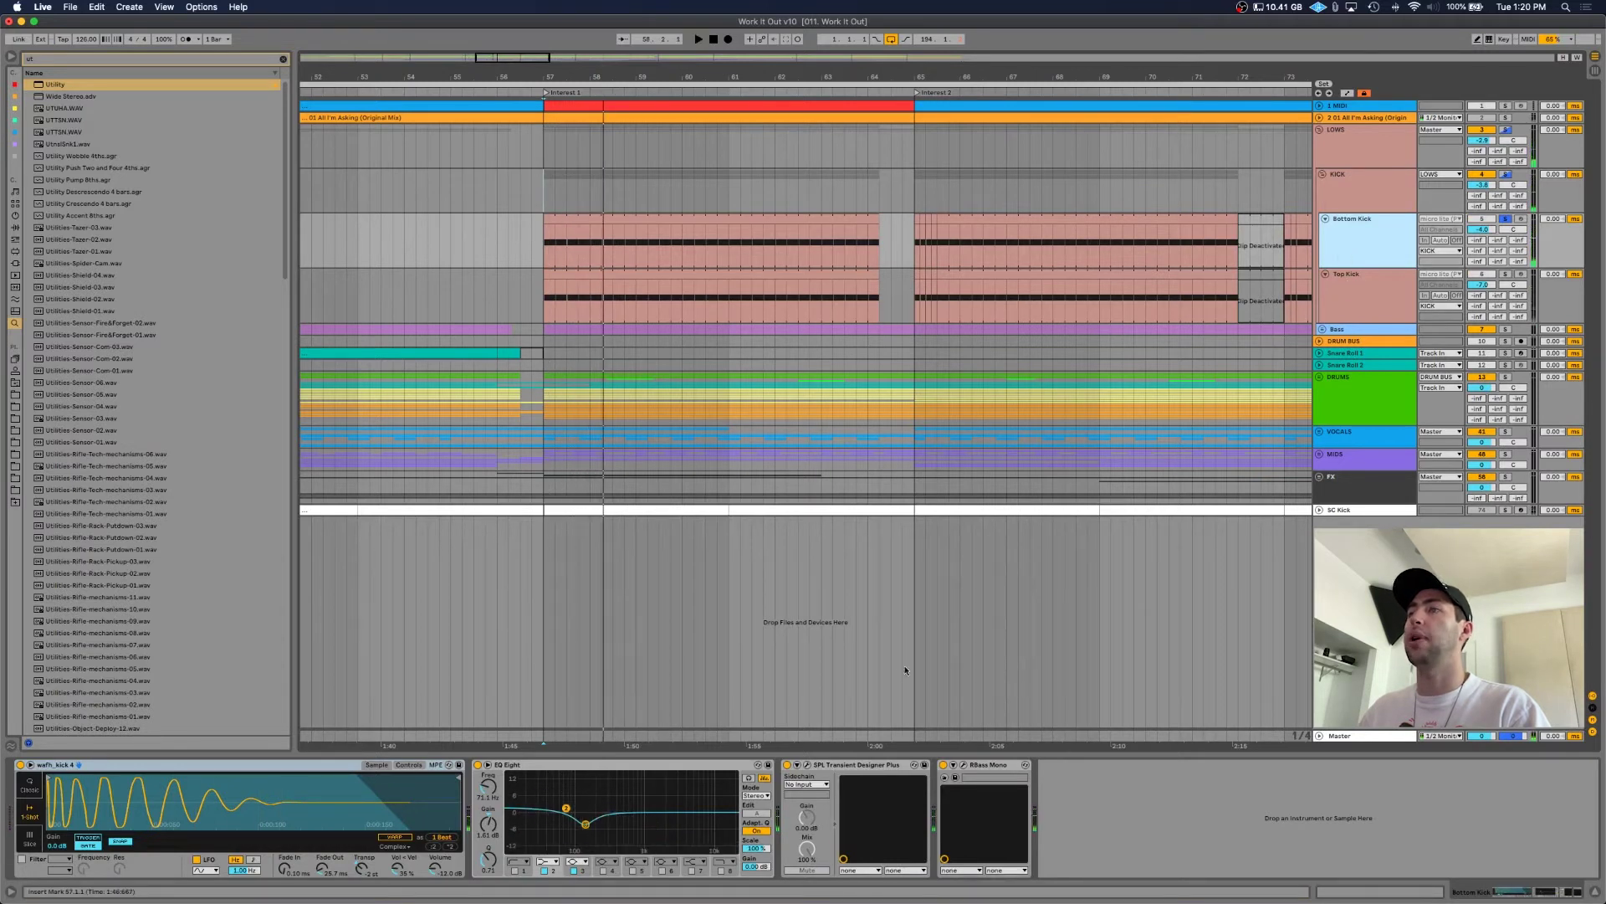
left_click(946, 764)
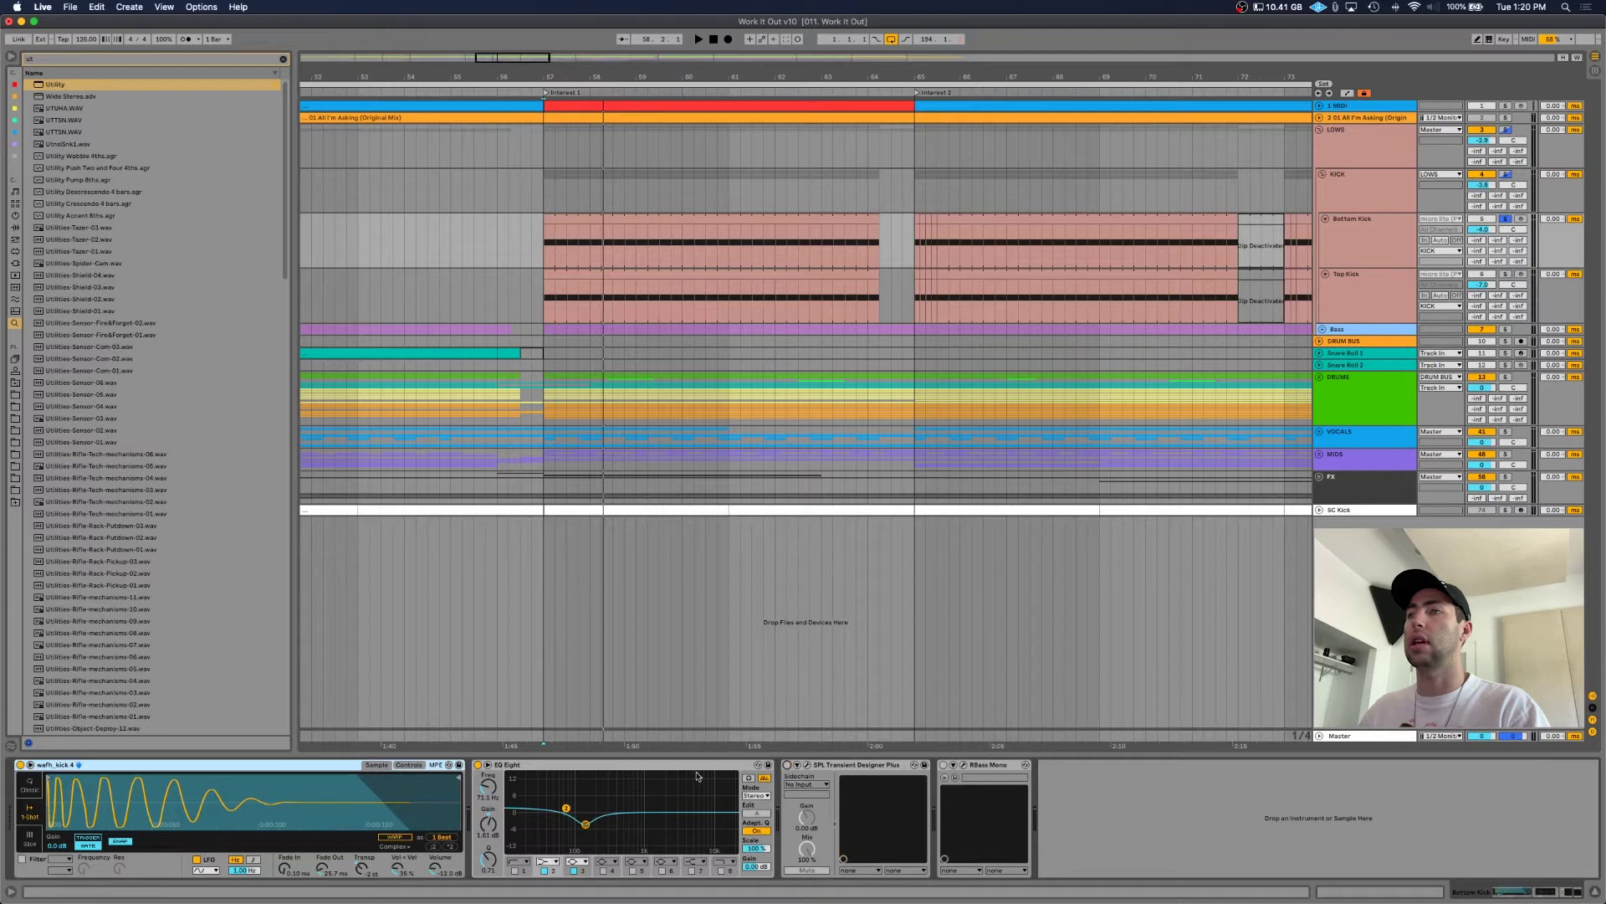
left_click(477, 765)
key("space")
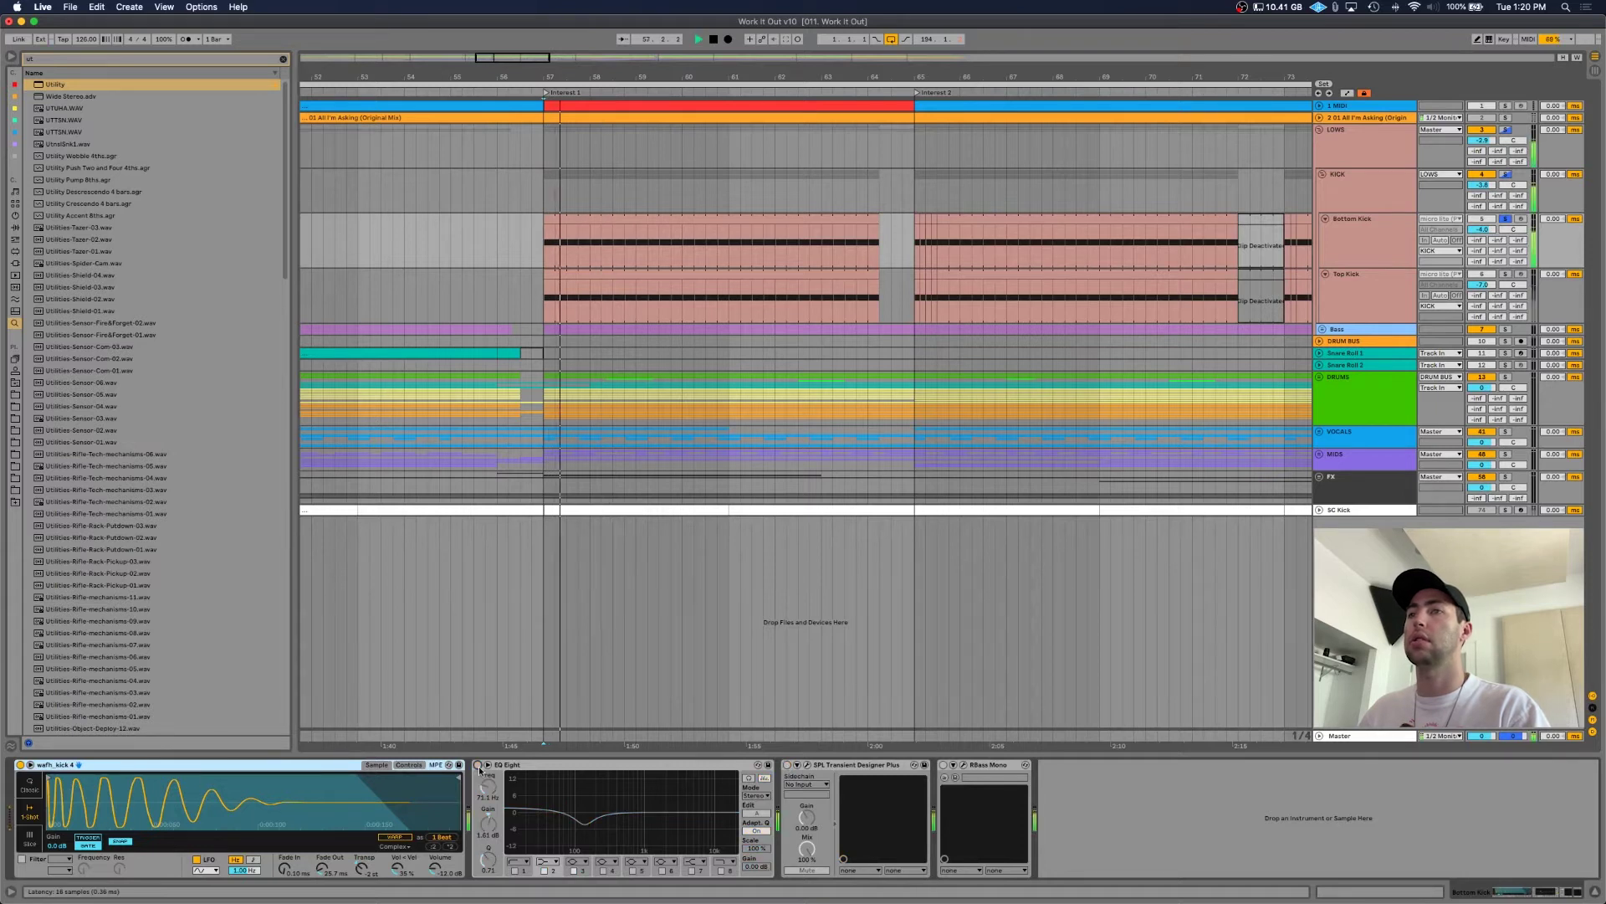
- Re-enable the Bottom Kick's EQ Eight, play the kick through it, and select the band that forms the dip
key("space")
left_click(478, 764)
key("space")
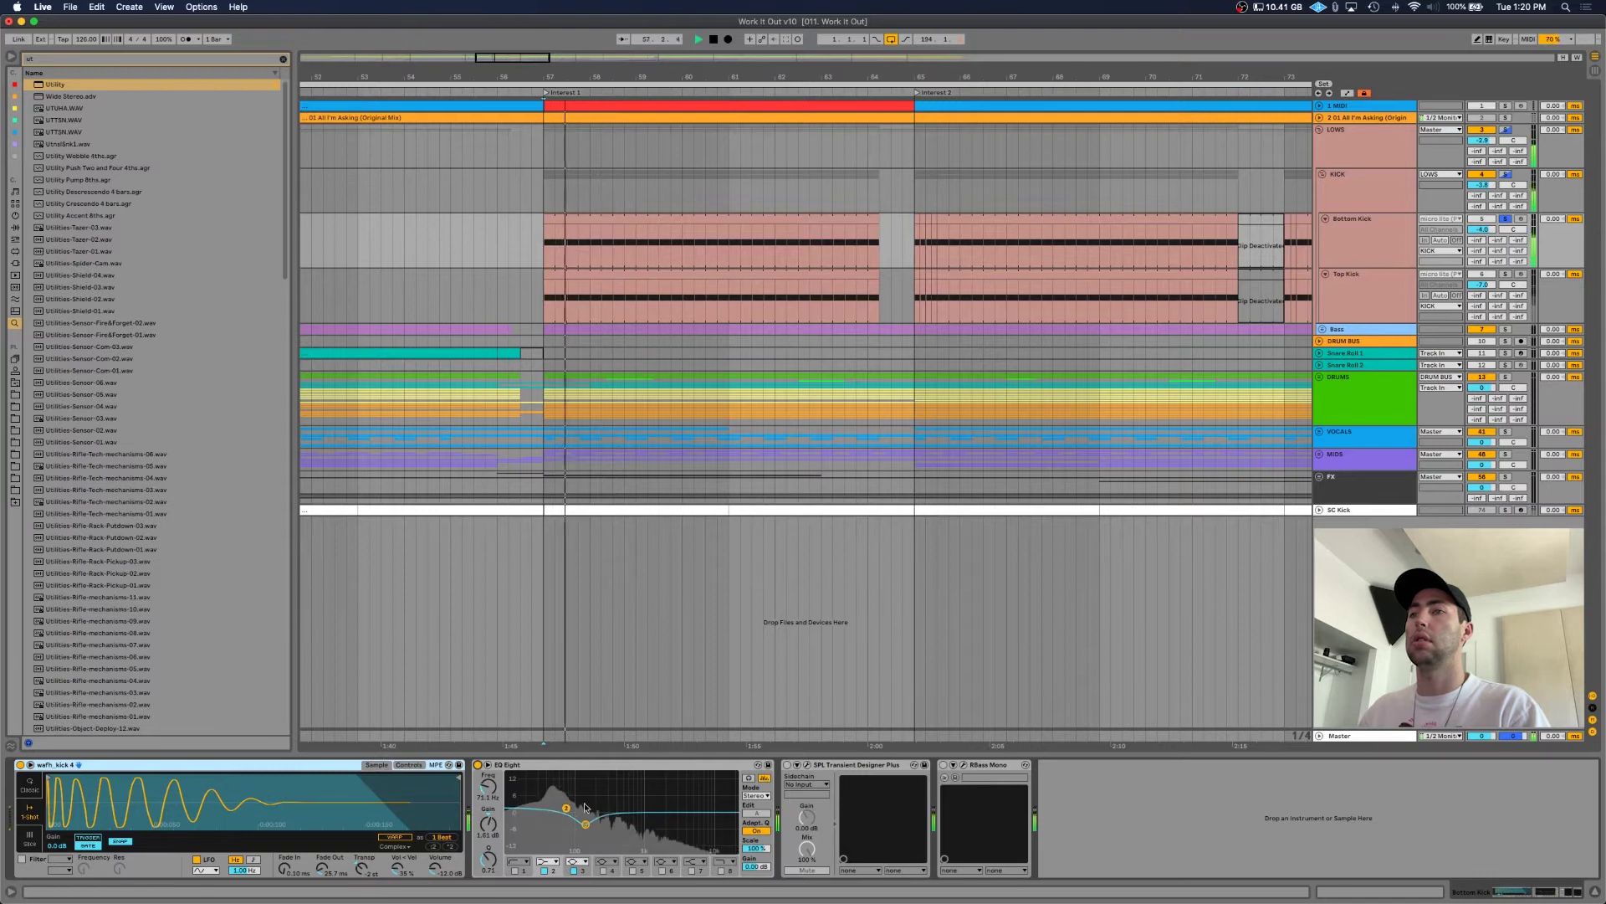
key("space")
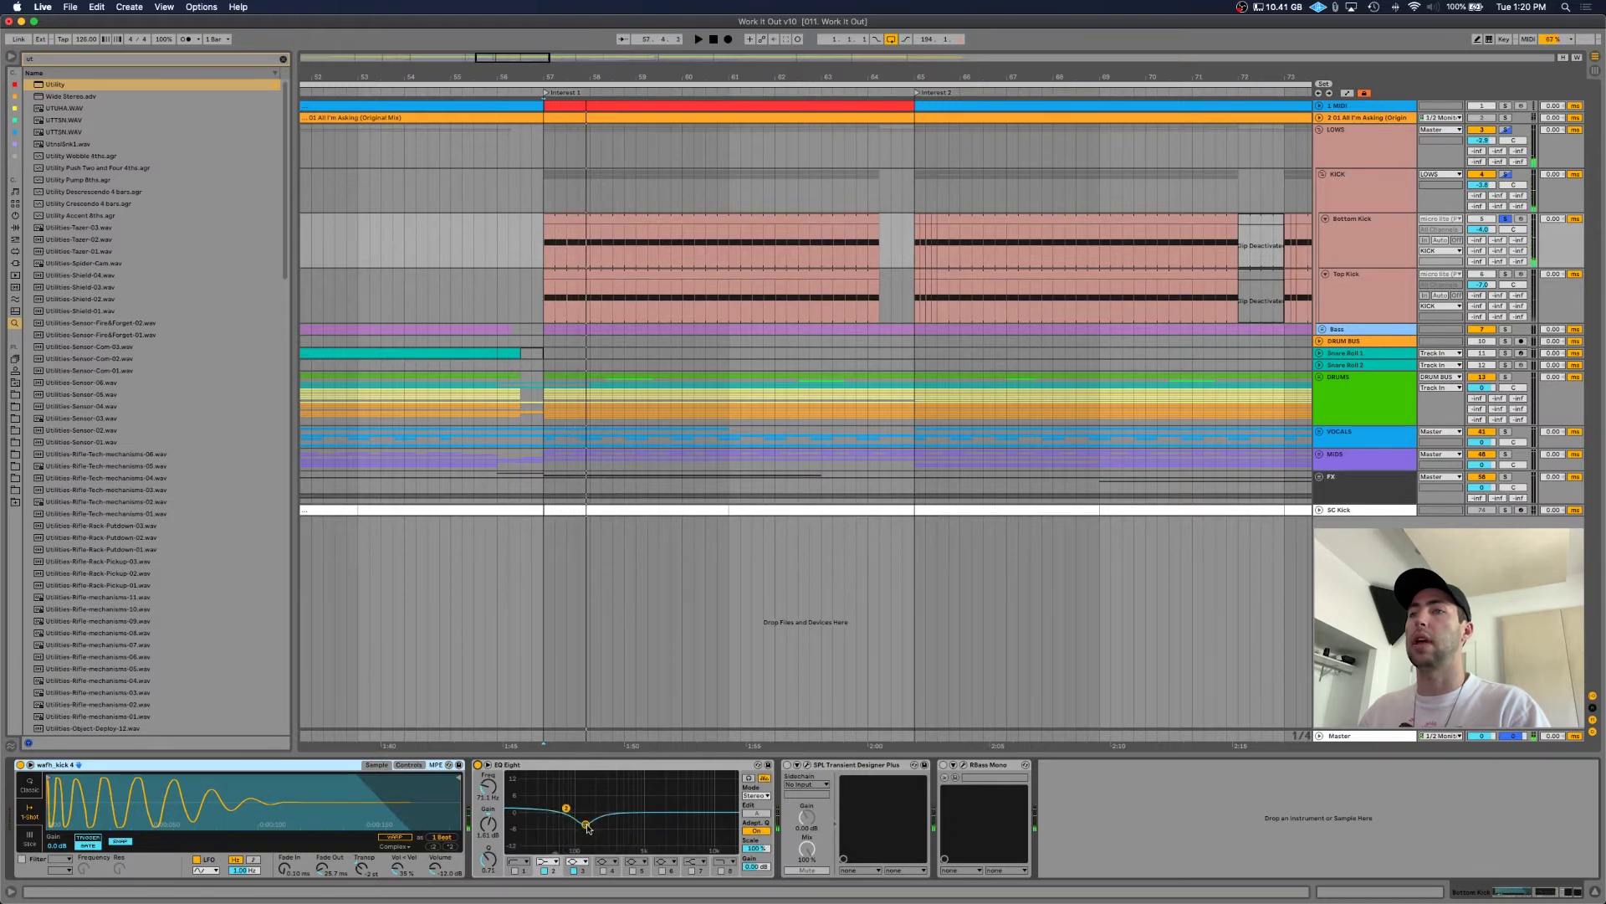
left_click(585, 823)
left_click(585, 825)
- Enable the Bottom Kick's SPL Transient Designer Plus, view its settings during playback, and close its window
left_click(788, 764)
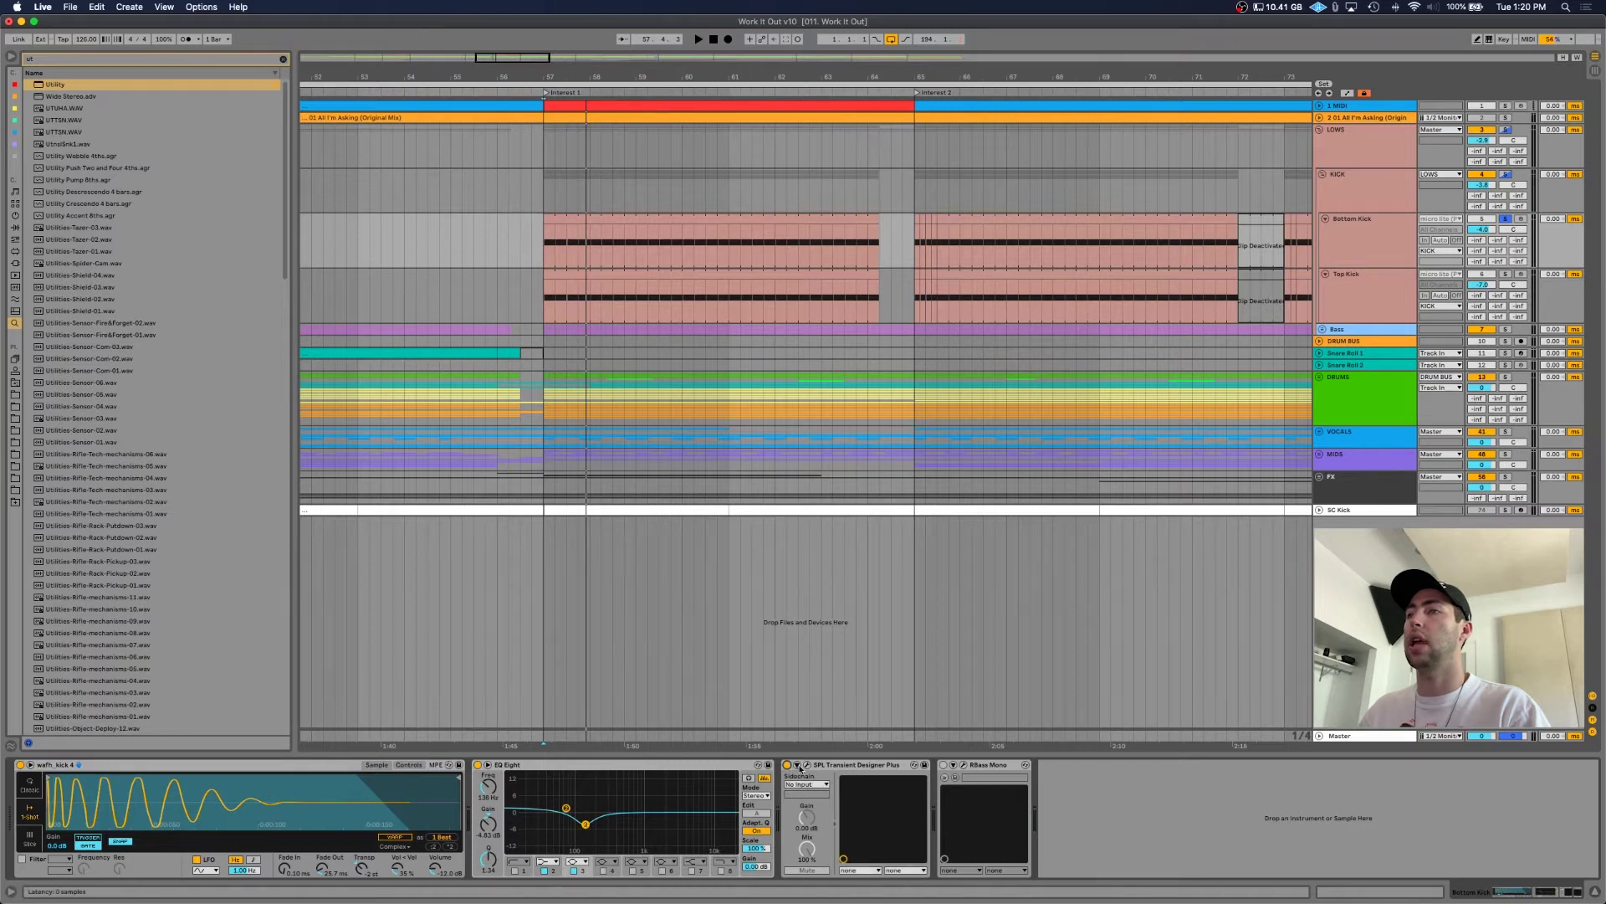
left_click(807, 765)
key("space")
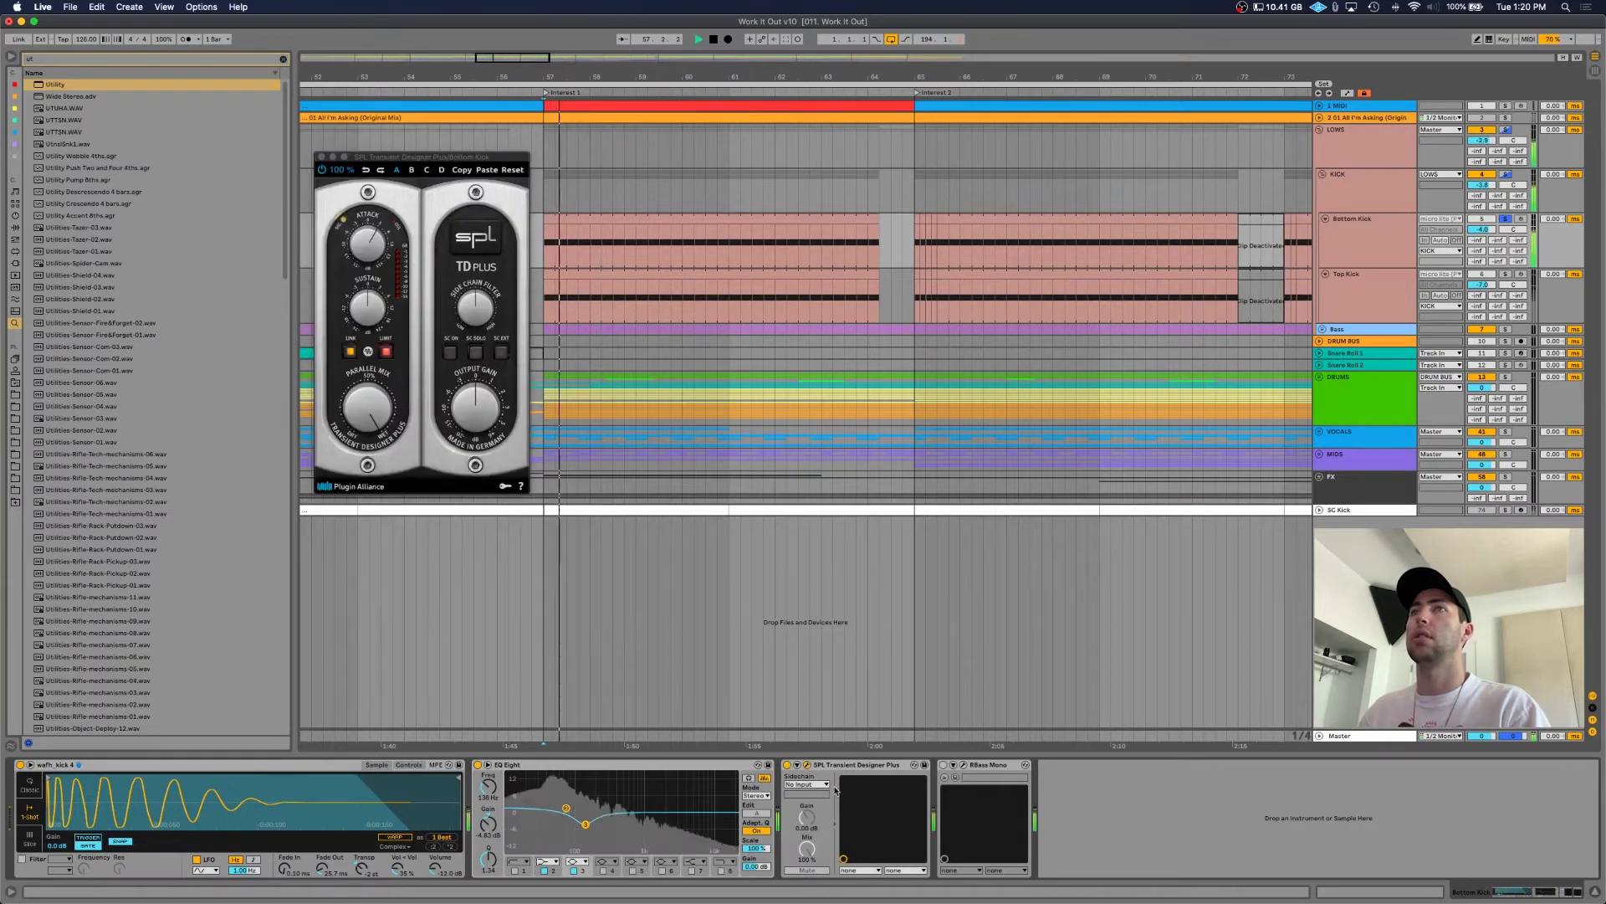
key("space")
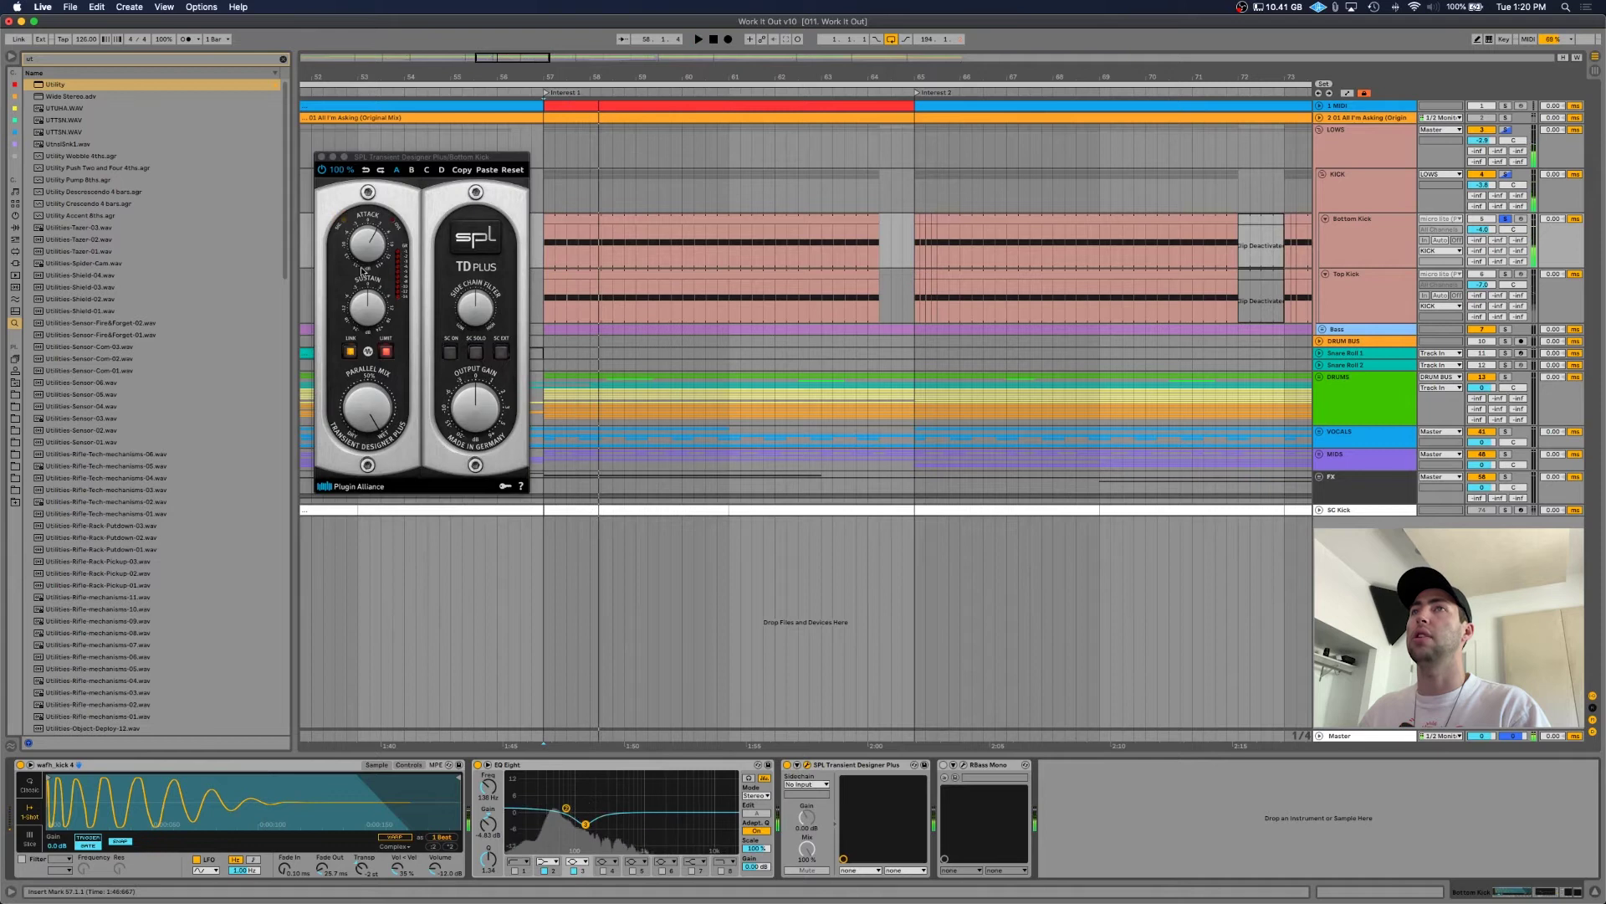
left_click(319, 156)
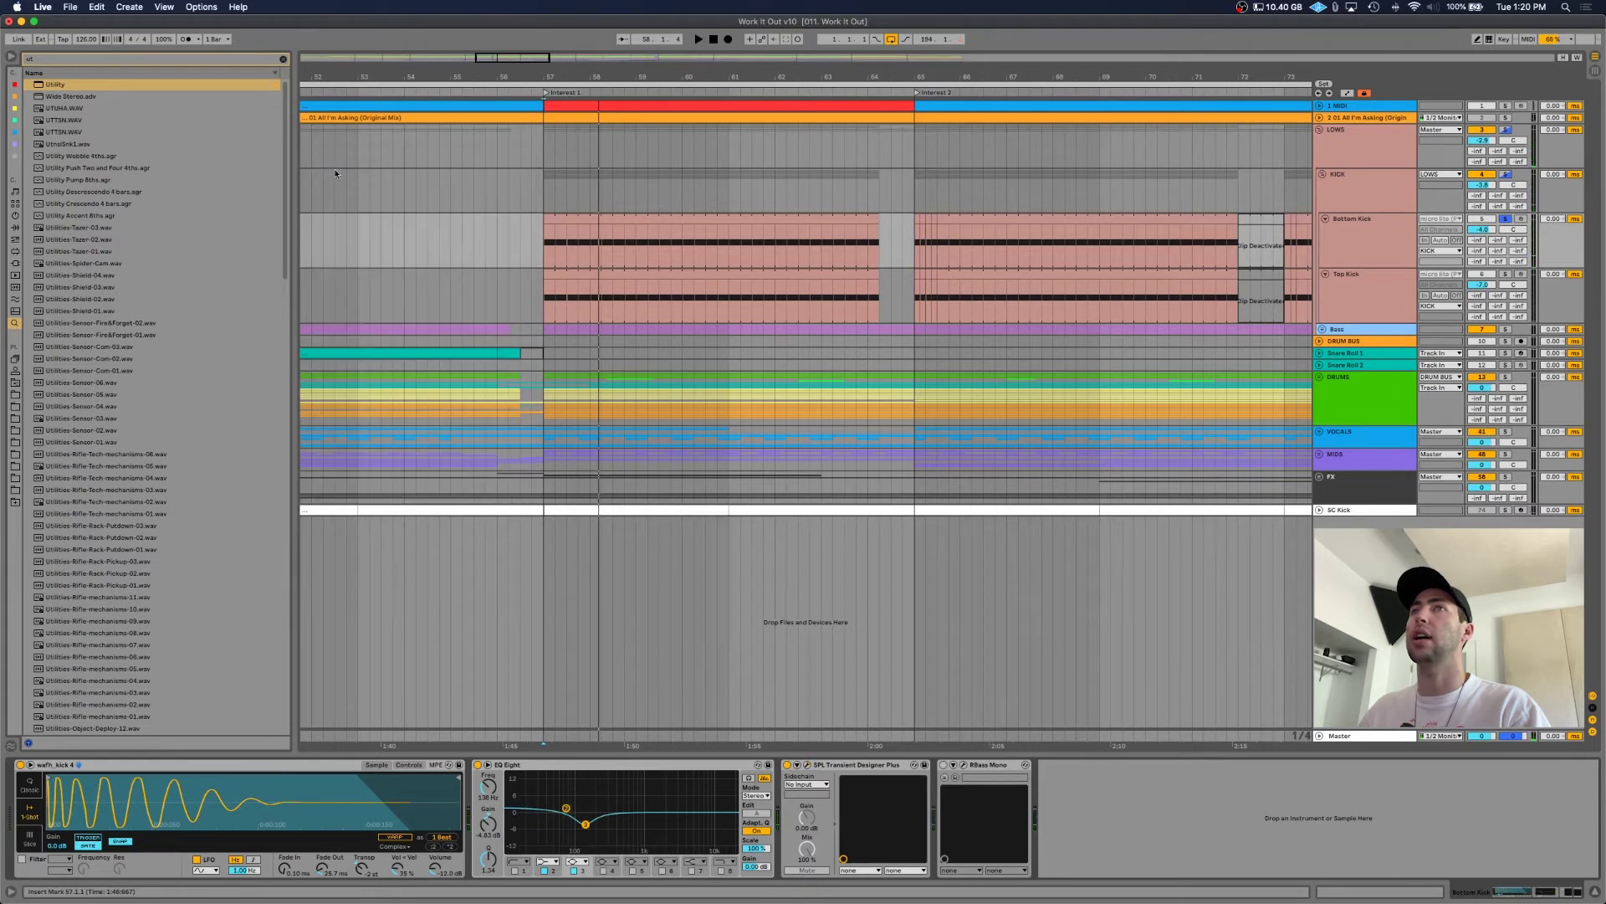
- Enable RBass Mono on the Bottom Kick, open its window, and compare playback with it on and bypassed
left_click(981, 785)
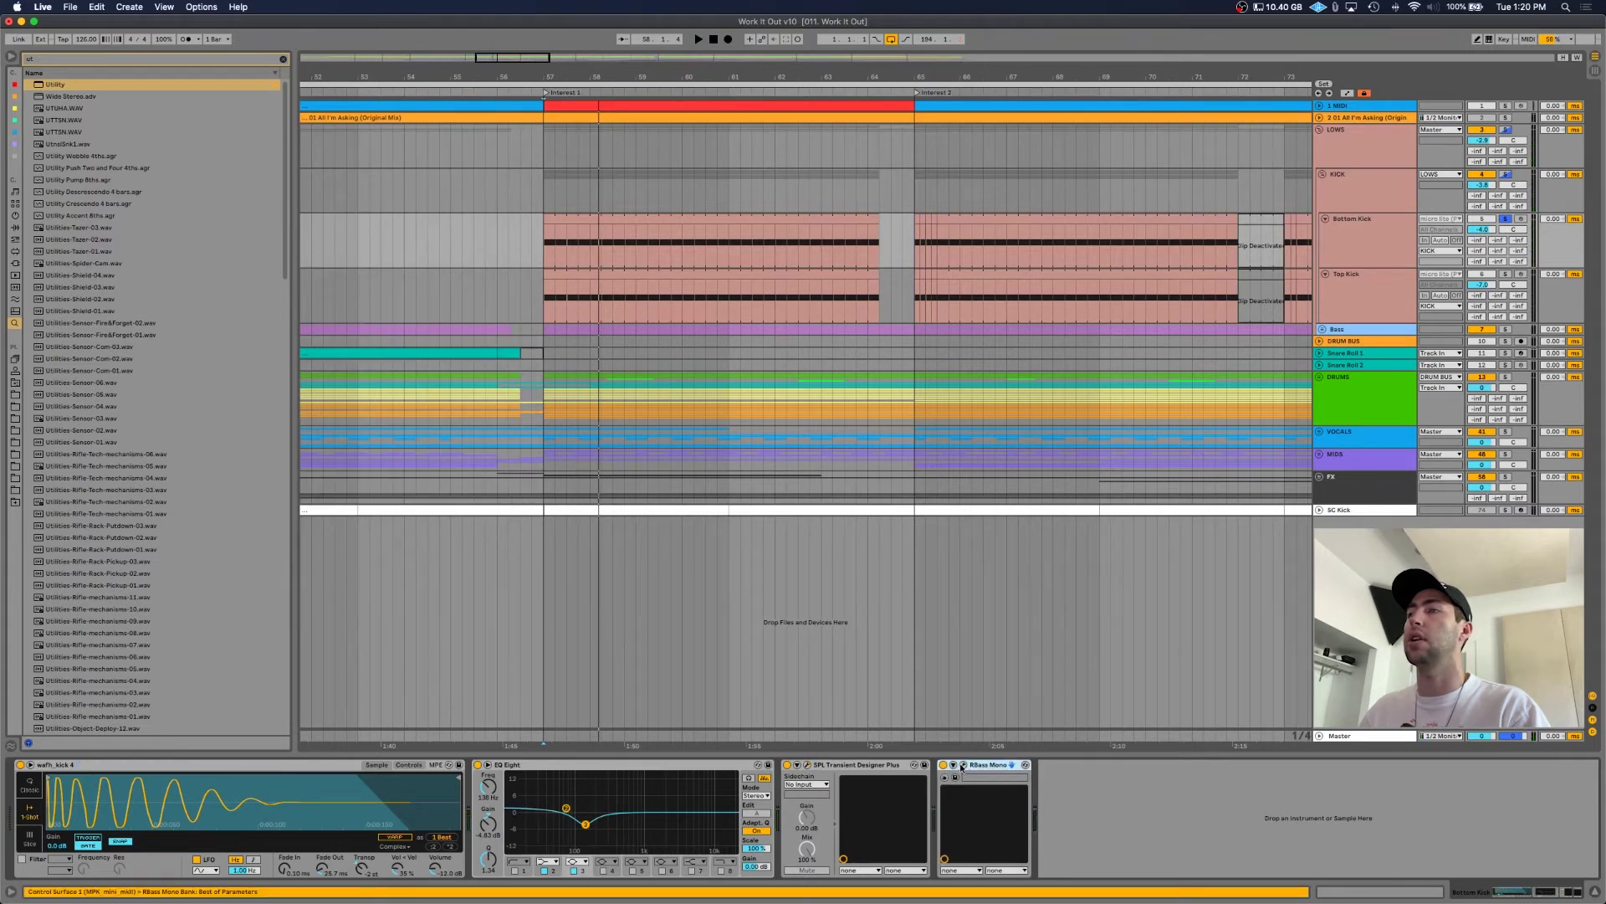
left_click(962, 765)
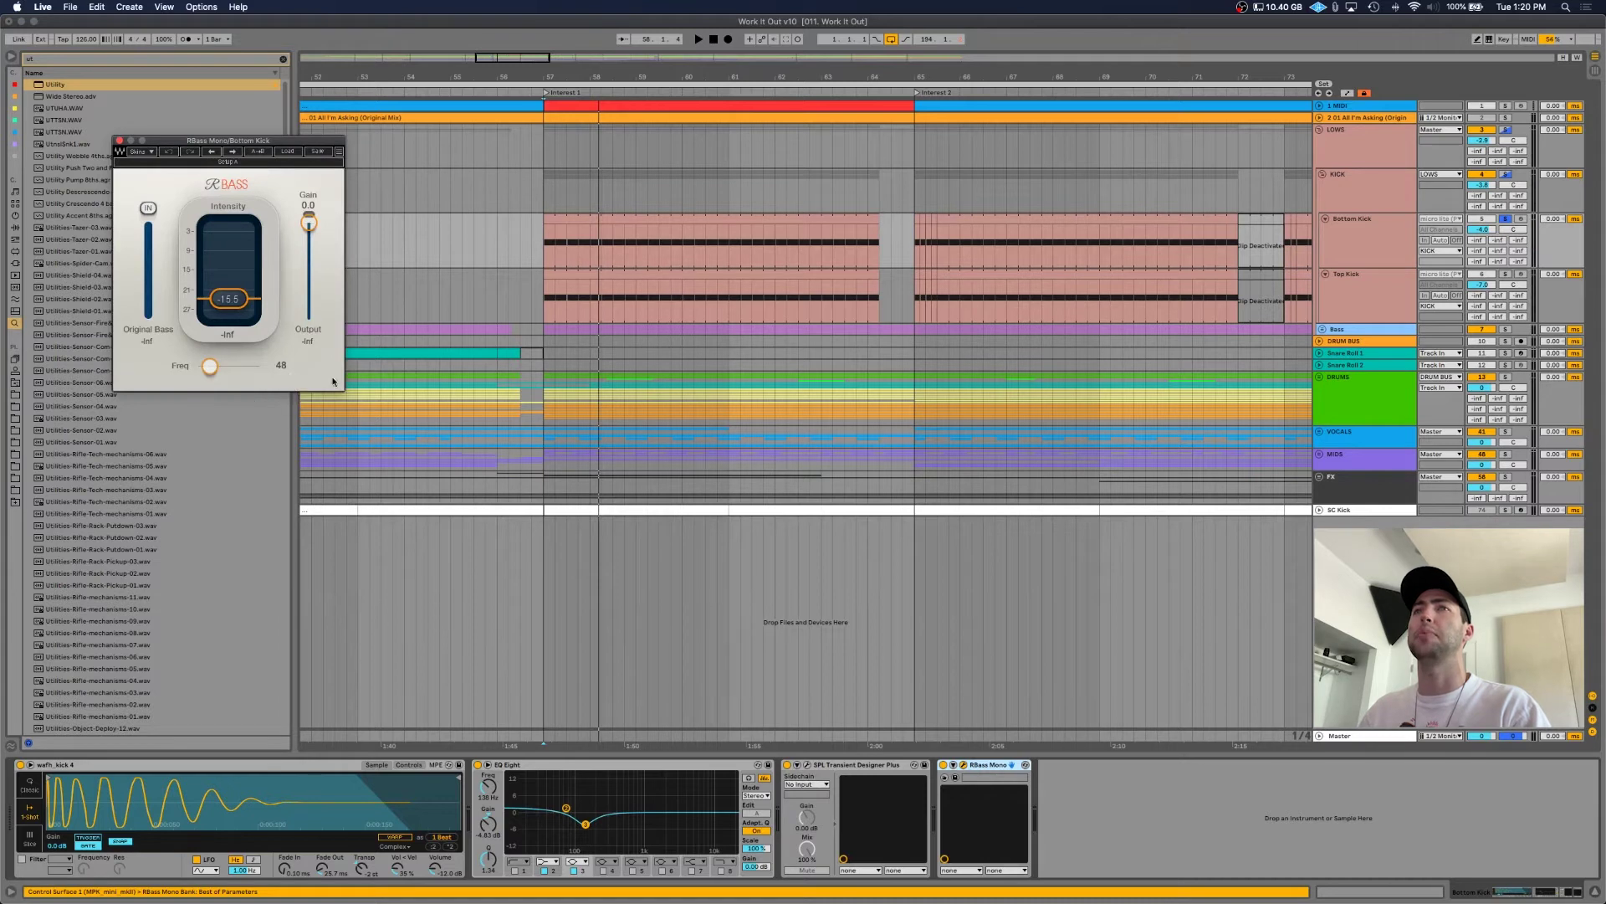
key("space")
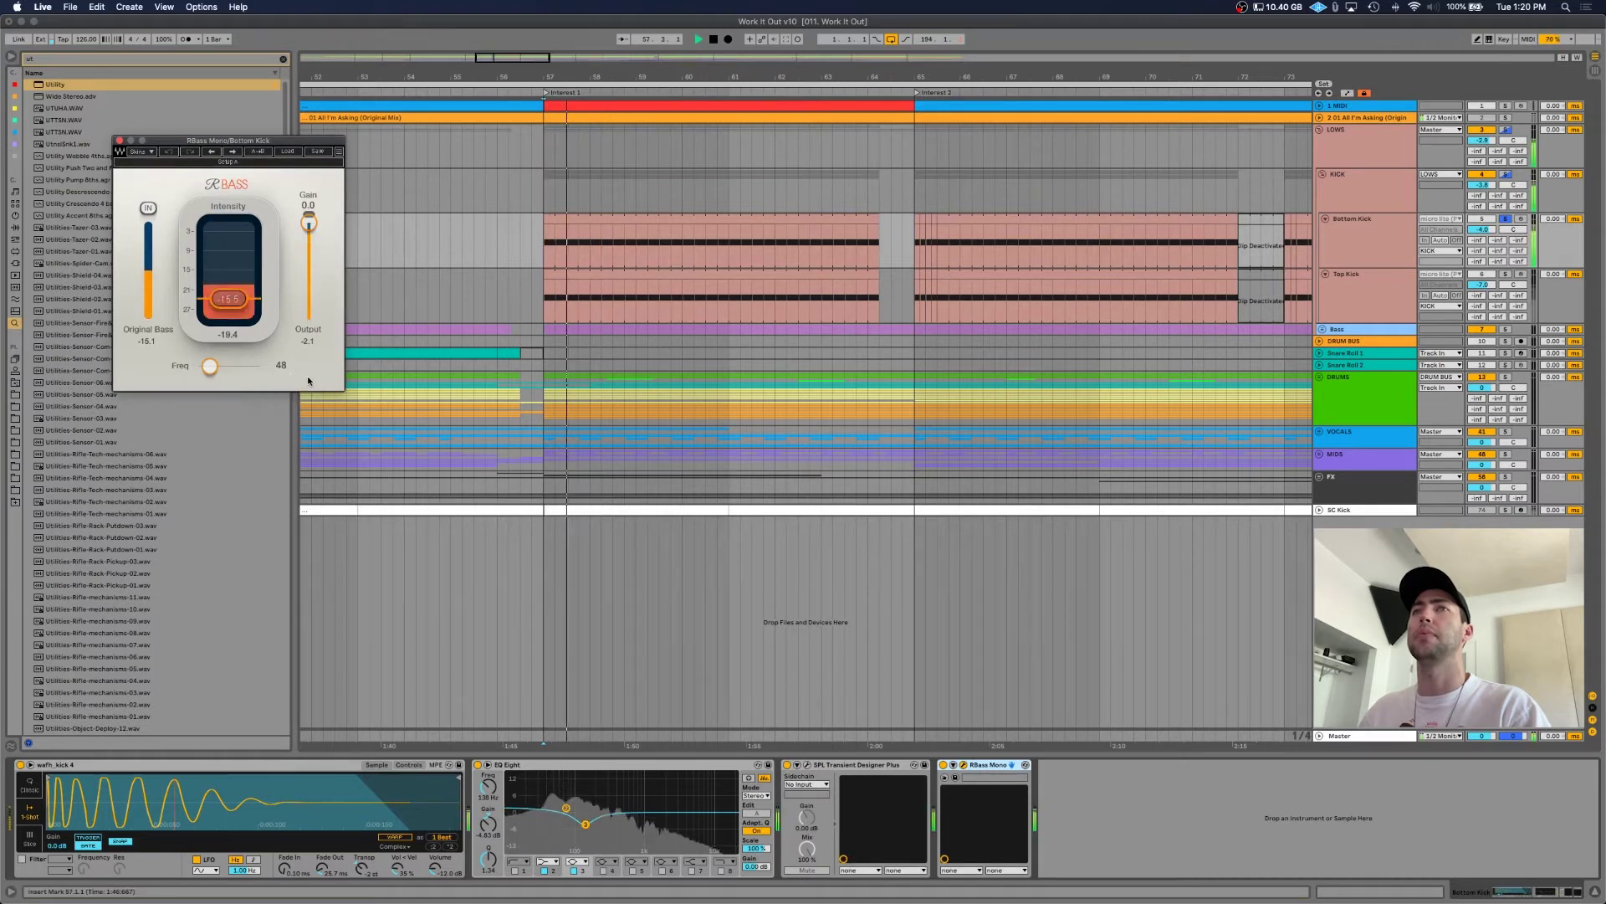
left_click(945, 766)
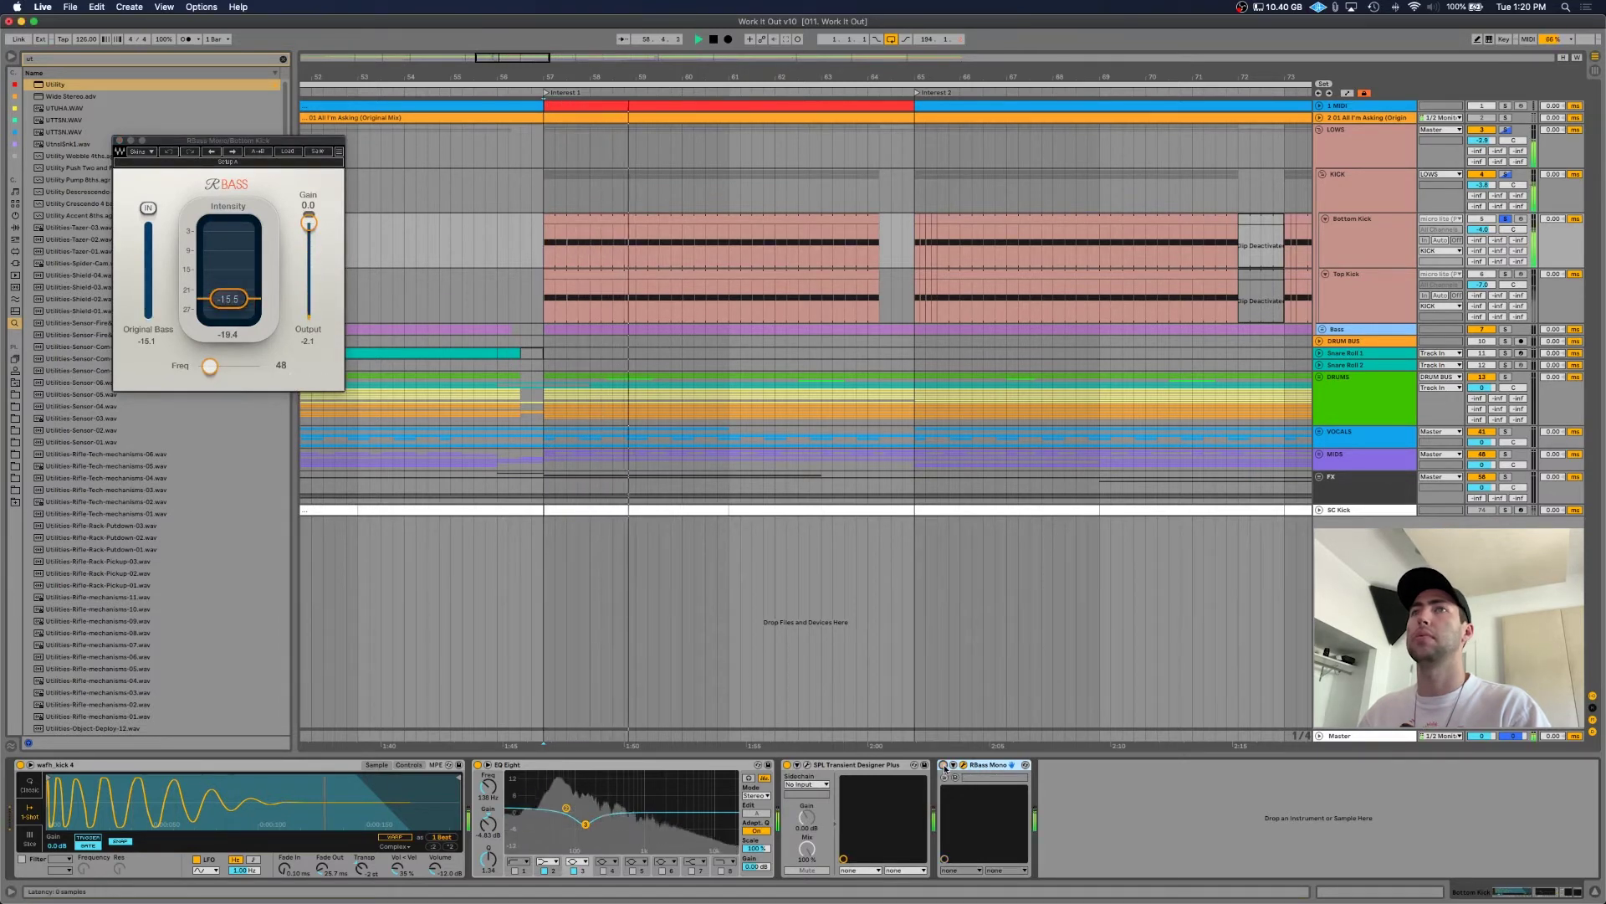
left_click(944, 766)
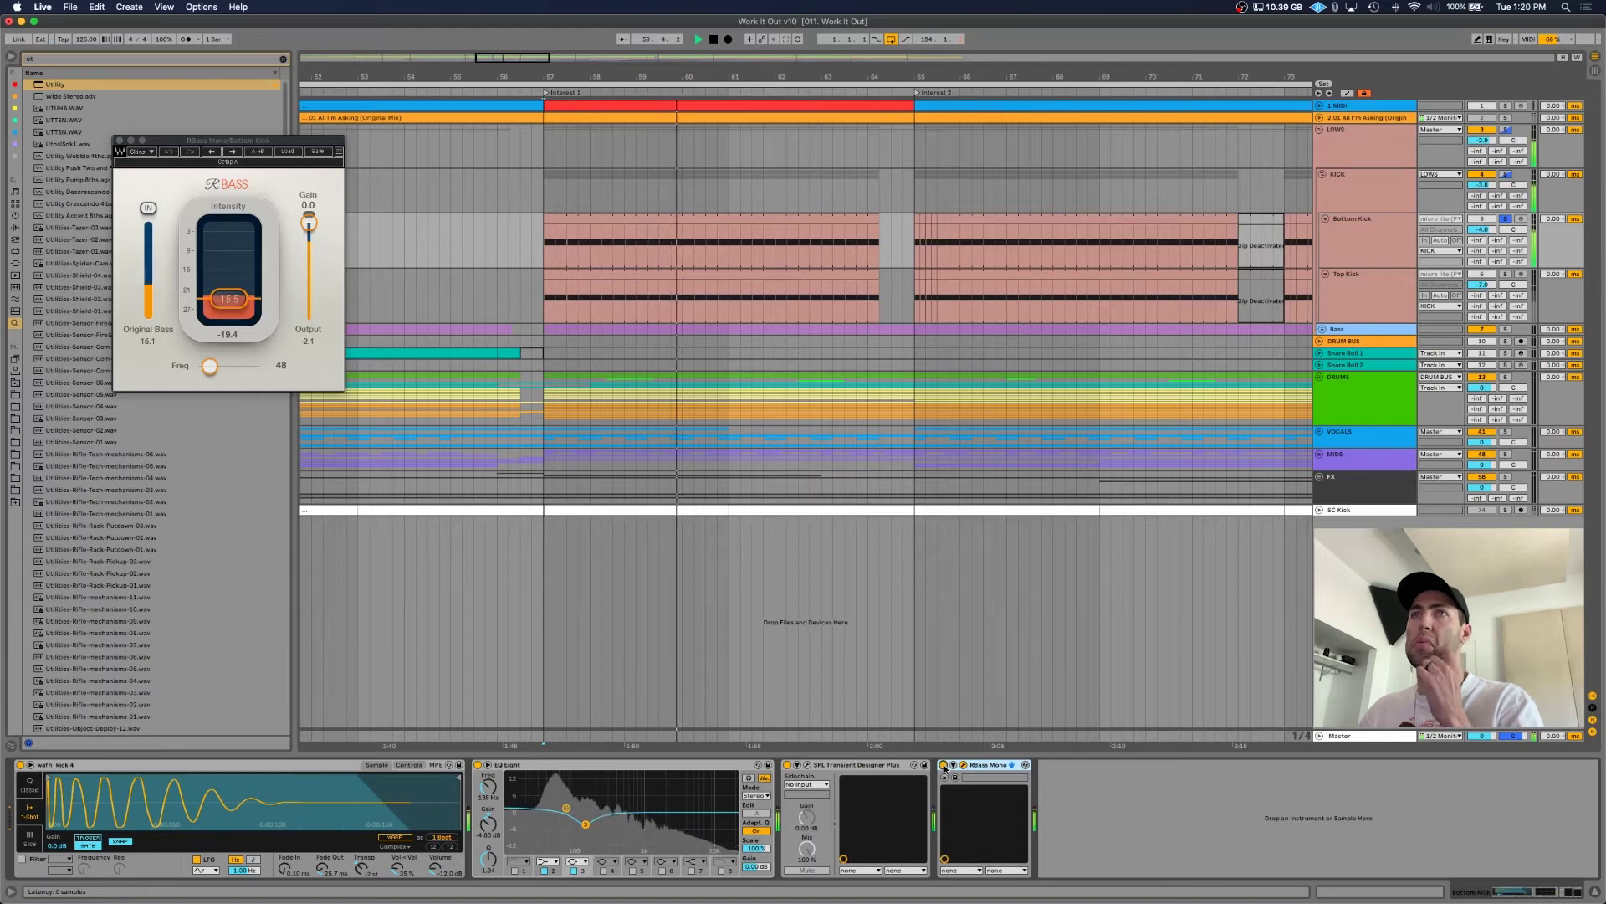
key("space")
left_click(343, 505)
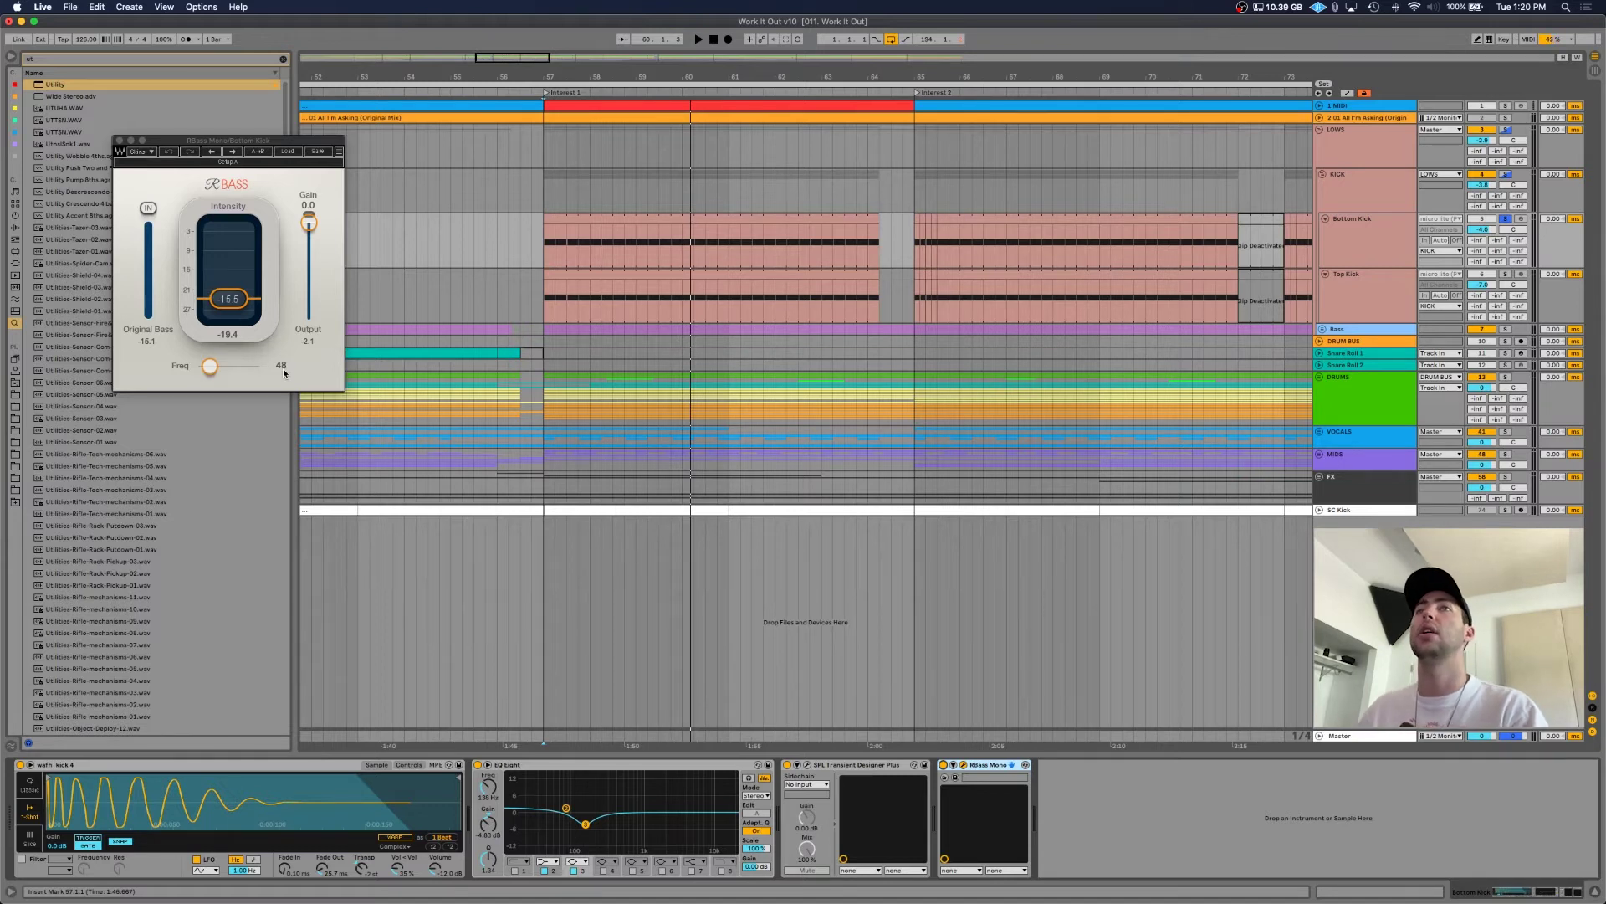
left_click(119, 140)
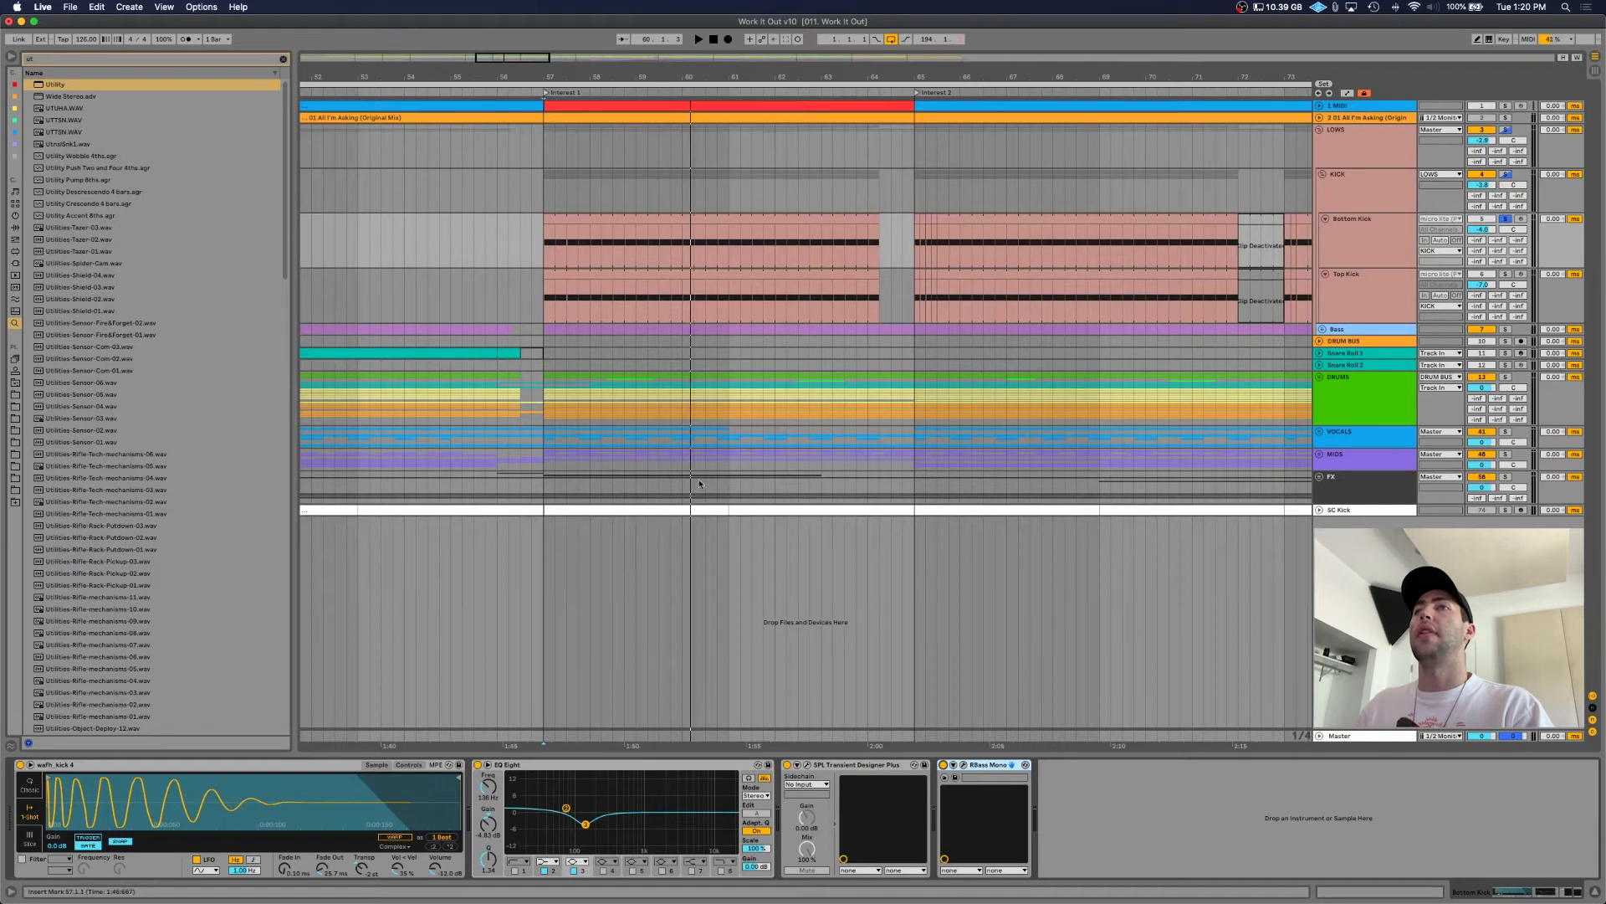
- Reopen RBass on the Bottom Kick and sweep its Intensity upward while the kick plays
left_click(969, 774)
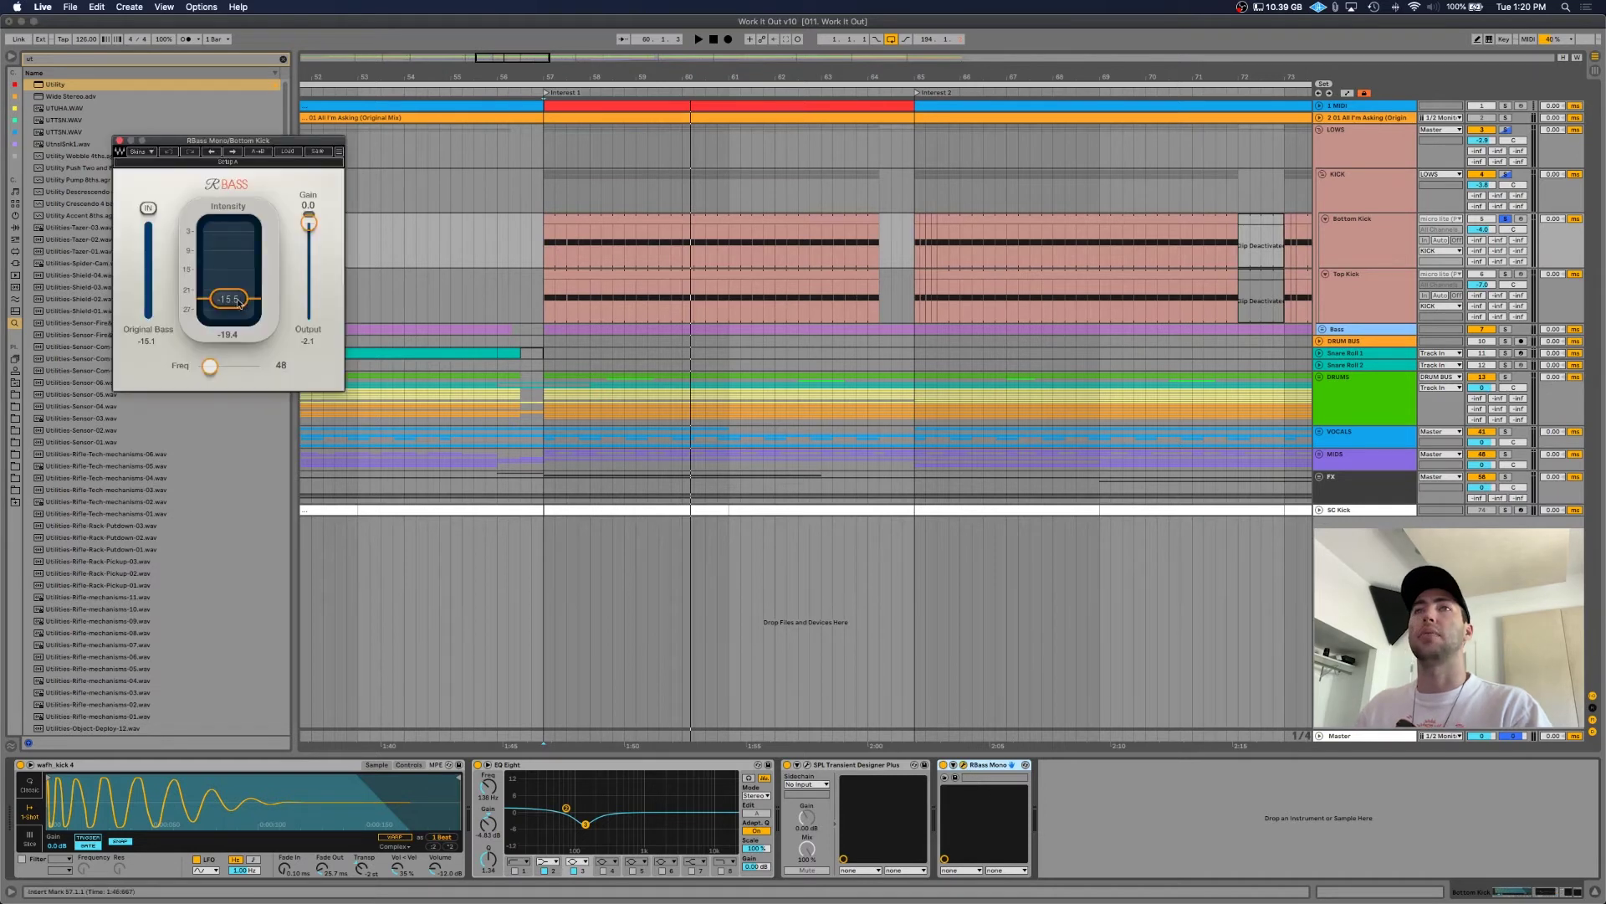
key("space")
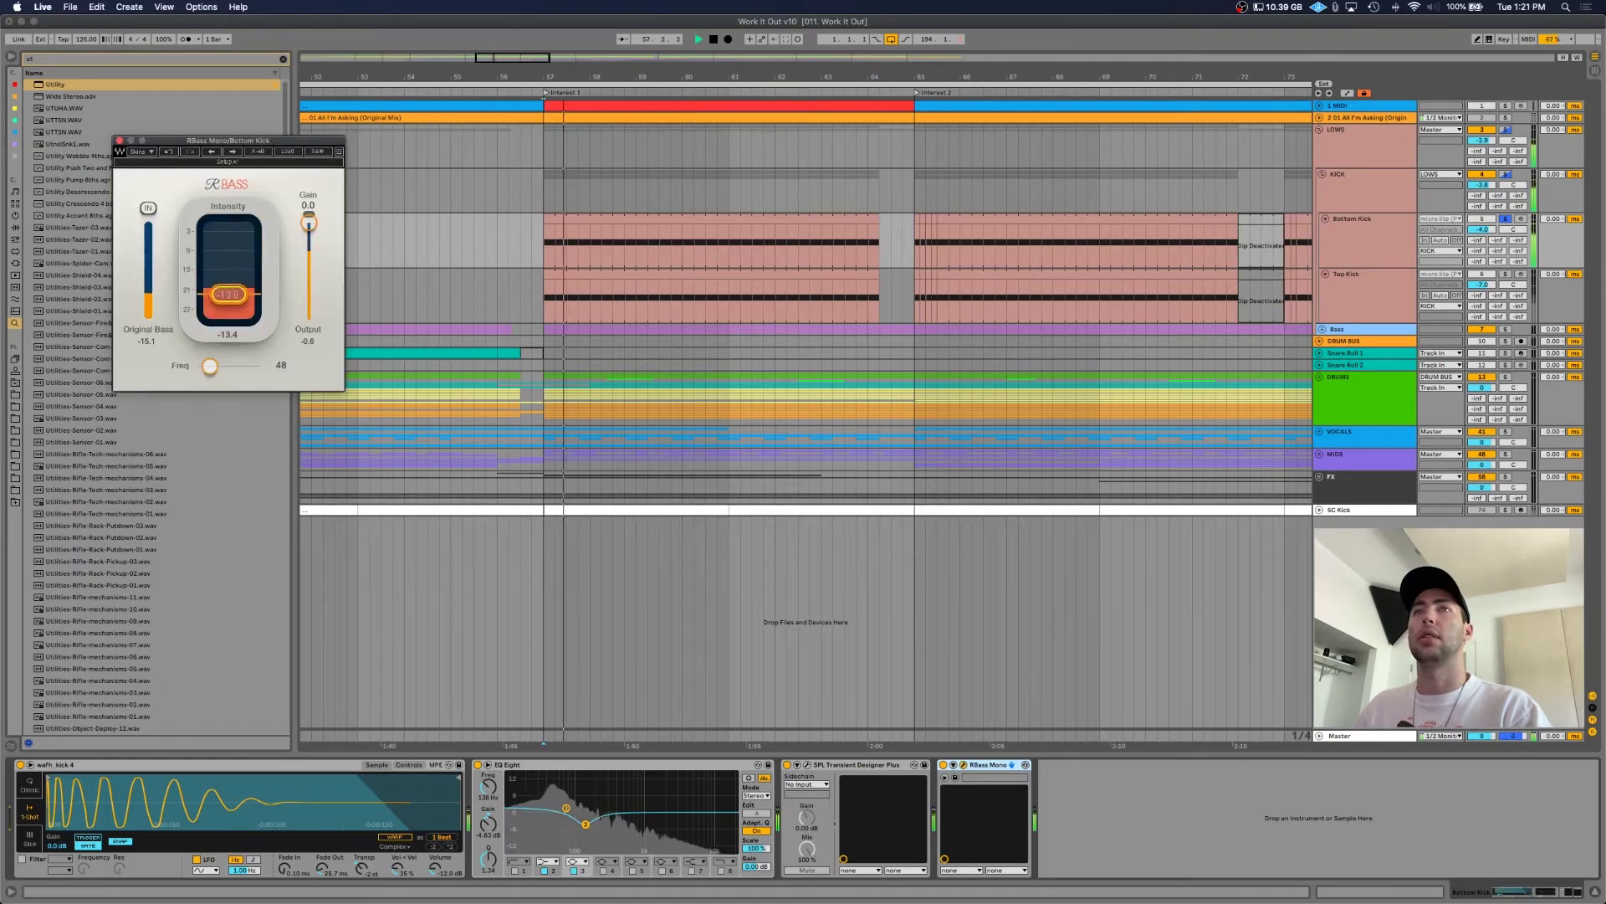
left_click_drag(239, 290, 228, 242)
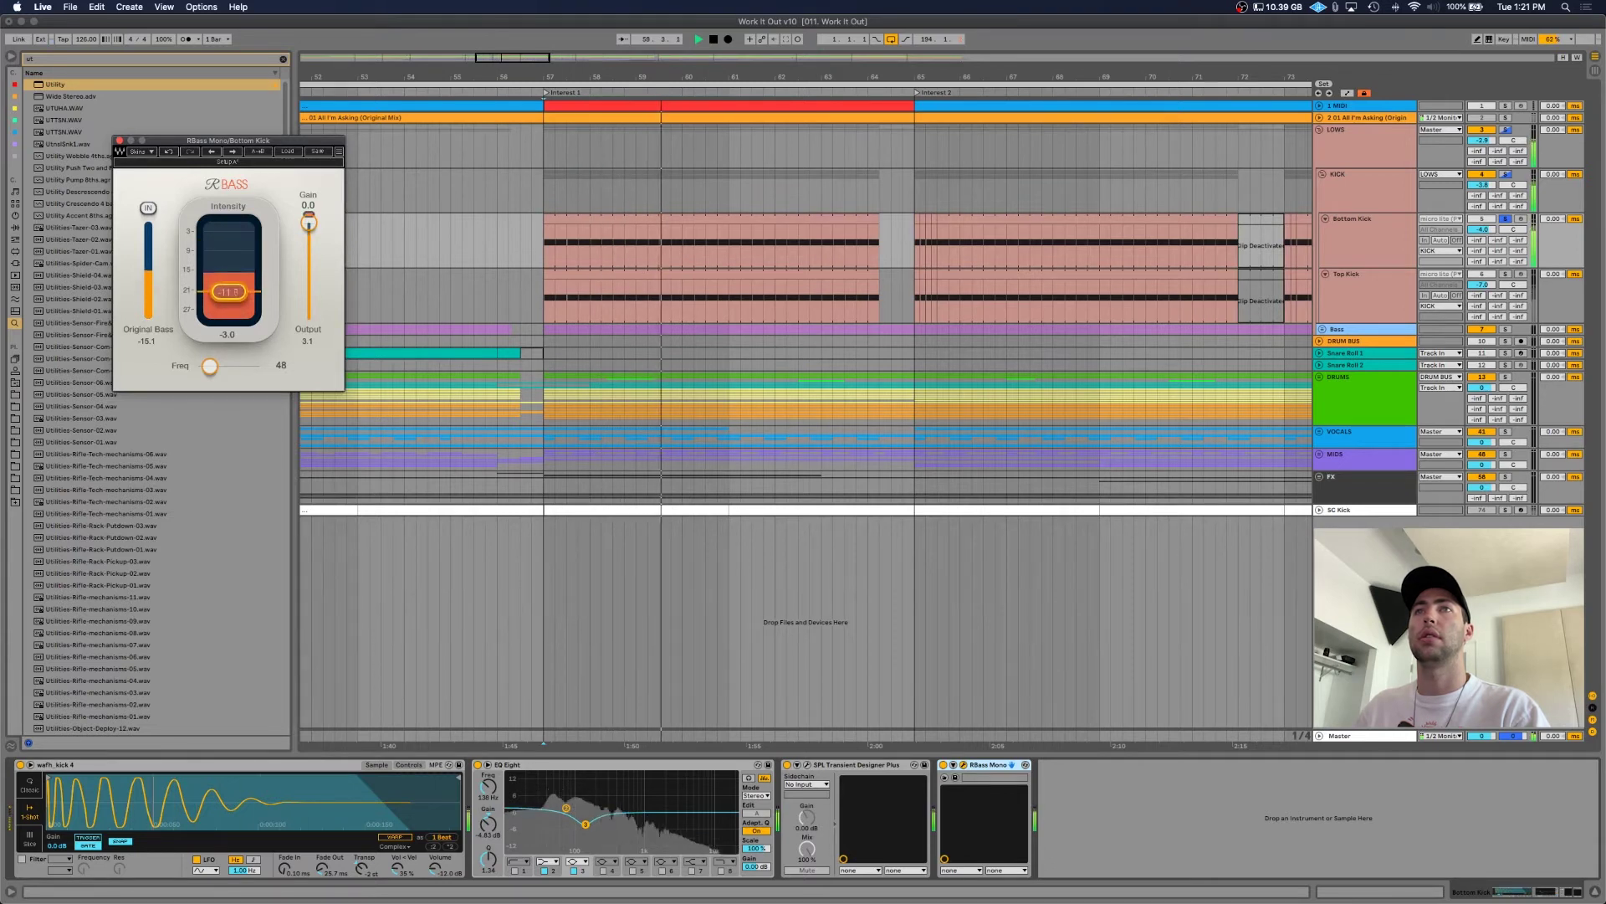
- Solo the Top Kick track and play it alone
left_click(1356, 293)
key("space")
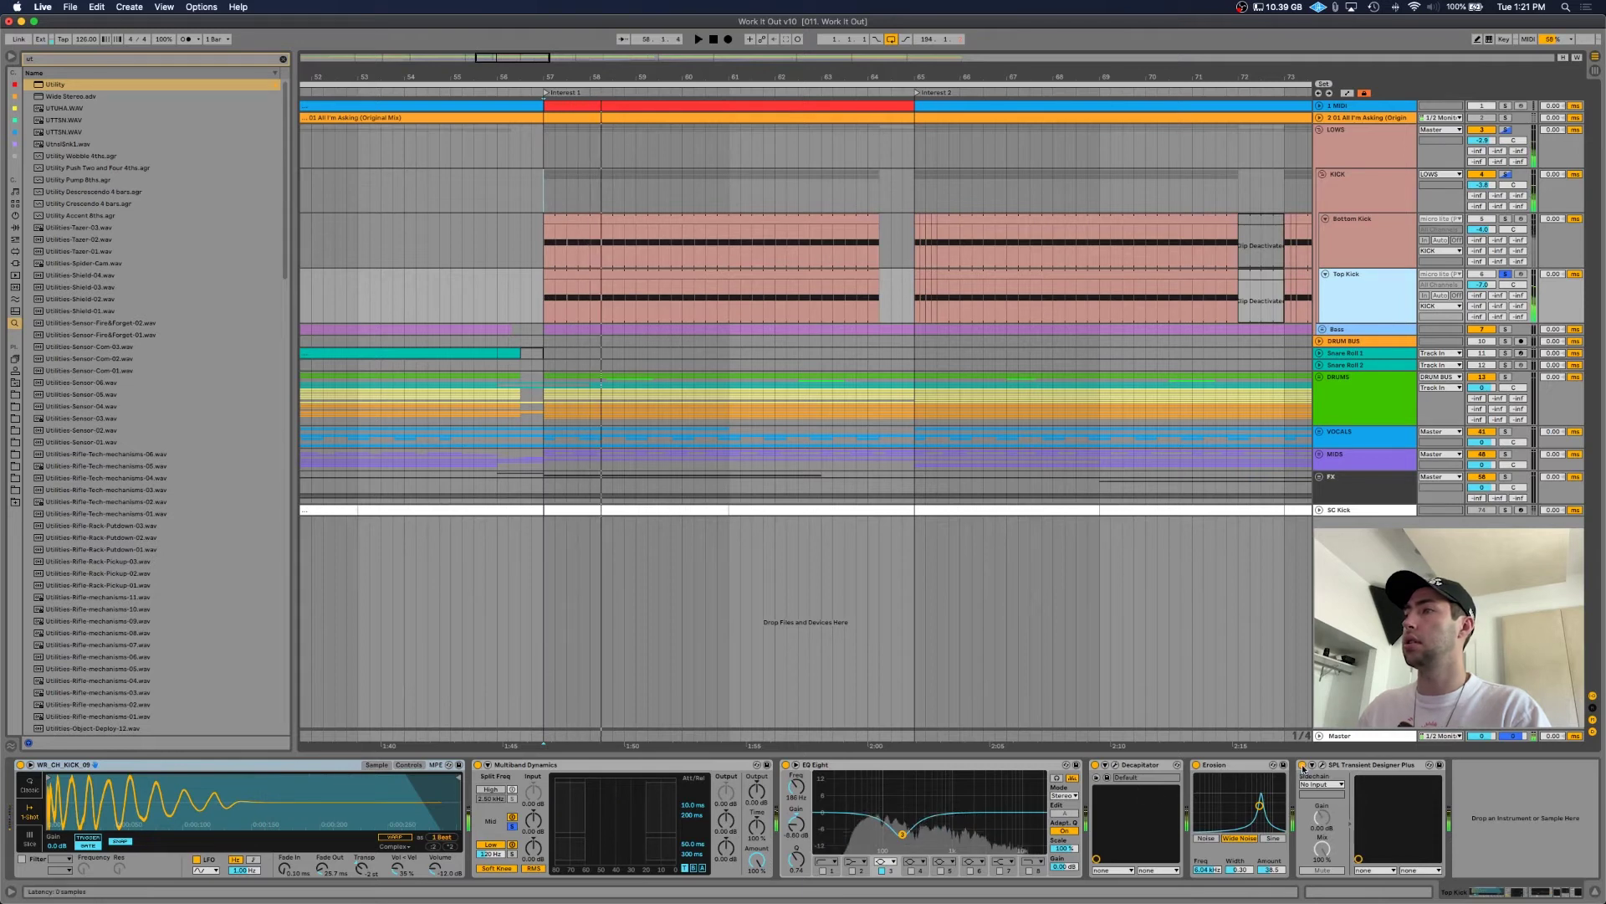
key("space")
- Turn off all Top Kick effects, from Multiband Dynamics through SPL Transient Designer Plus, and play the unprocessed sample
left_click(1196, 764)
left_click(1095, 765)
left_click(786, 765)
left_click(477, 765)
key("space")
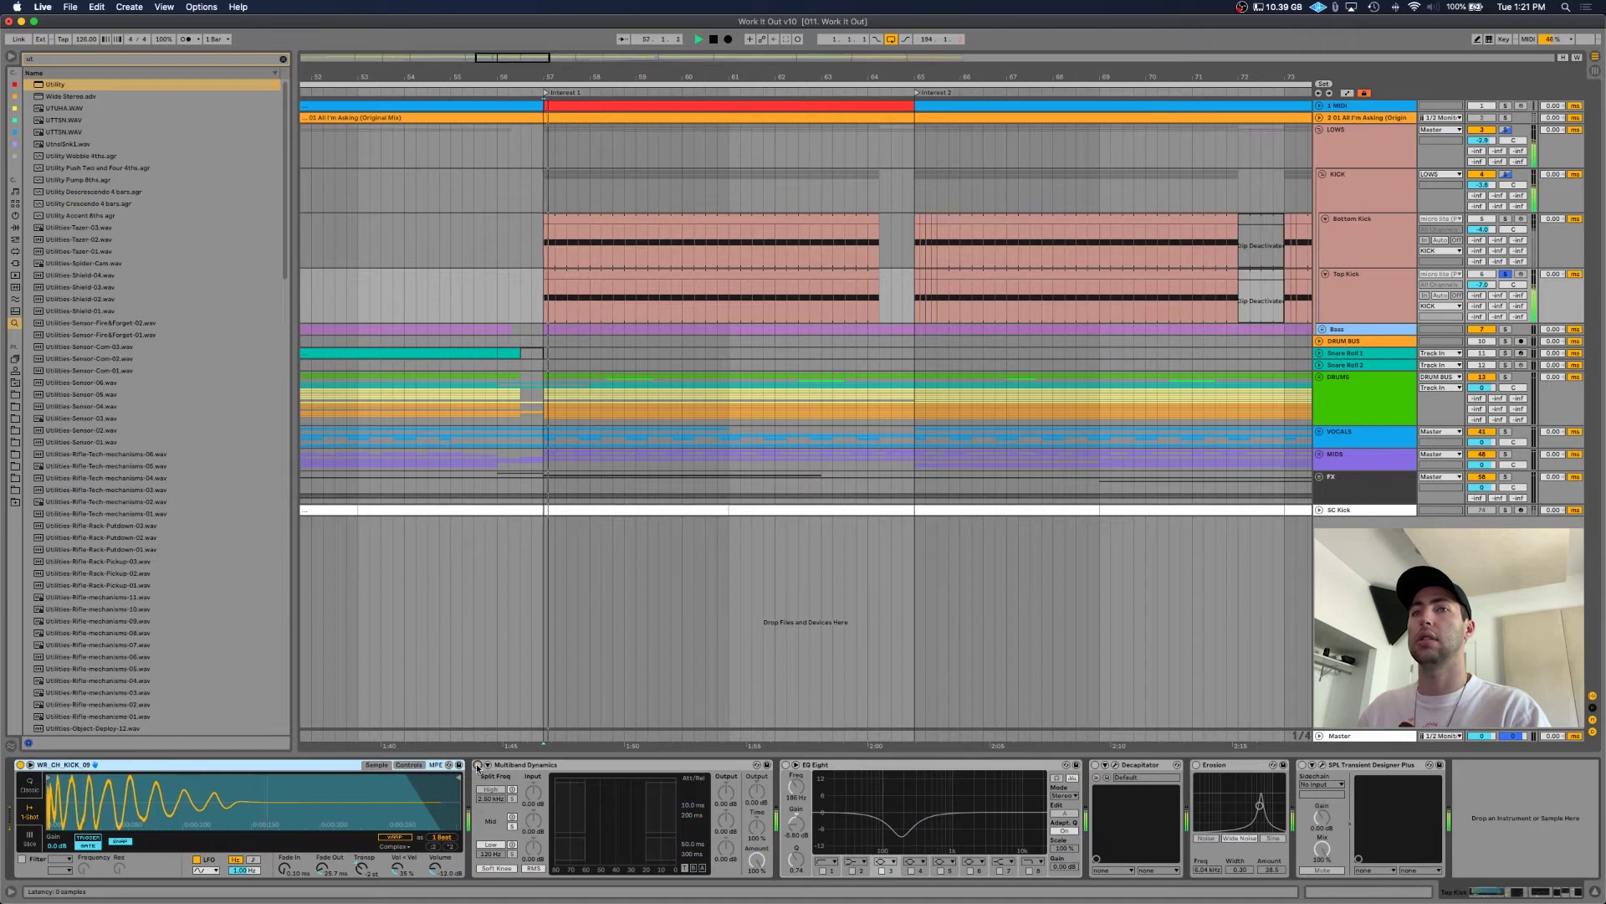
- Re-enable Multiband Dynamics on the Top Kick and play the kick through it
key("space")
left_click(477, 764)
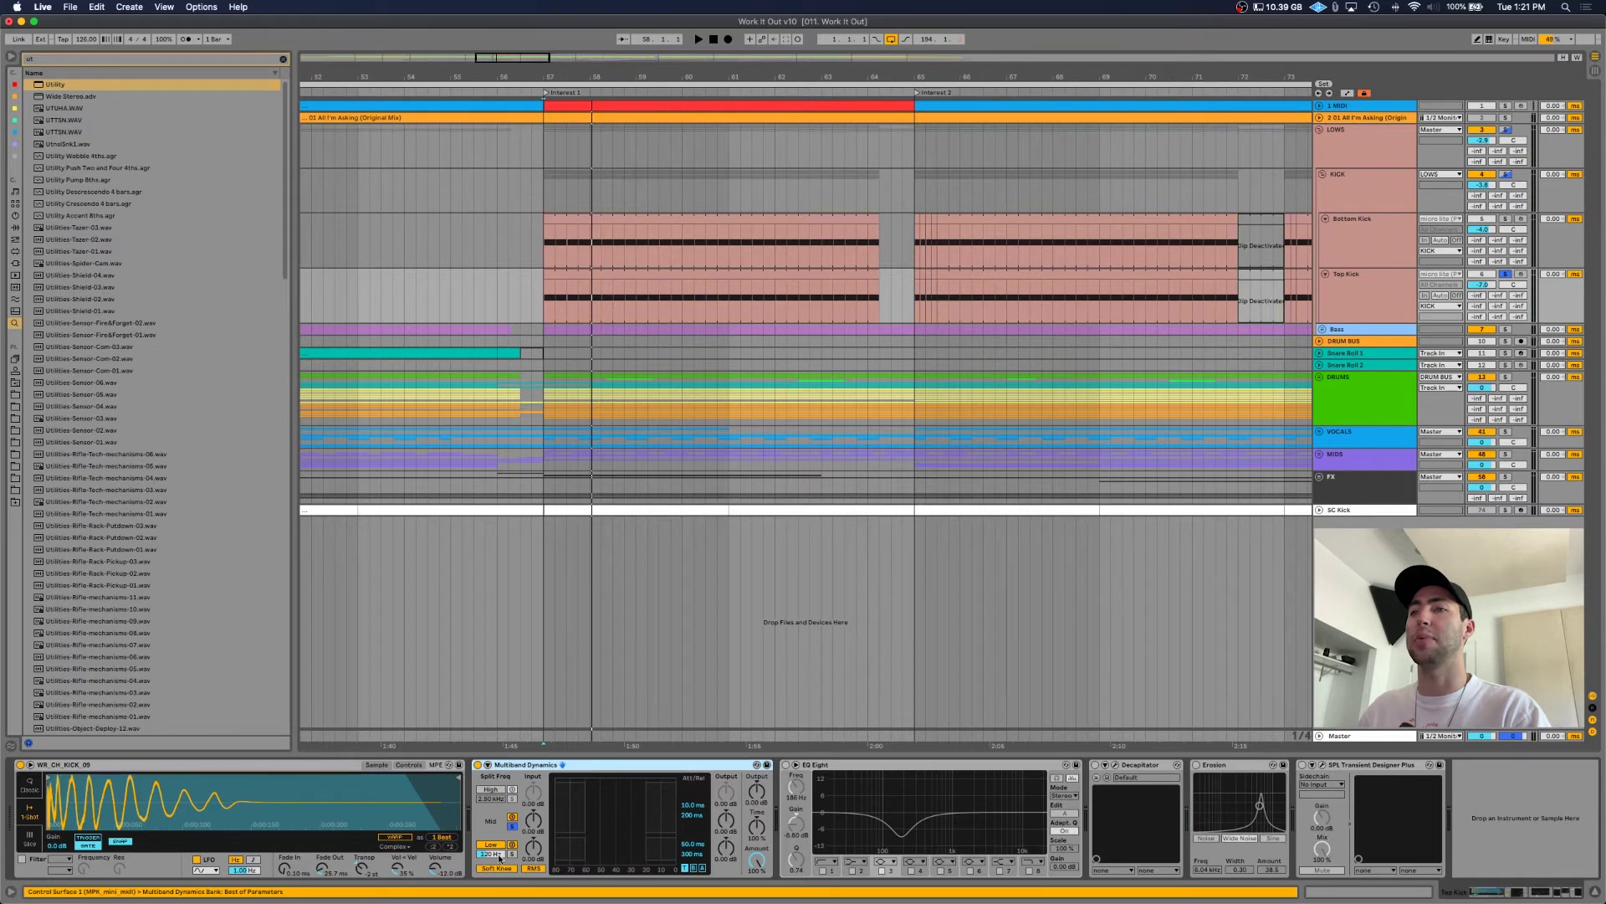
key("space")
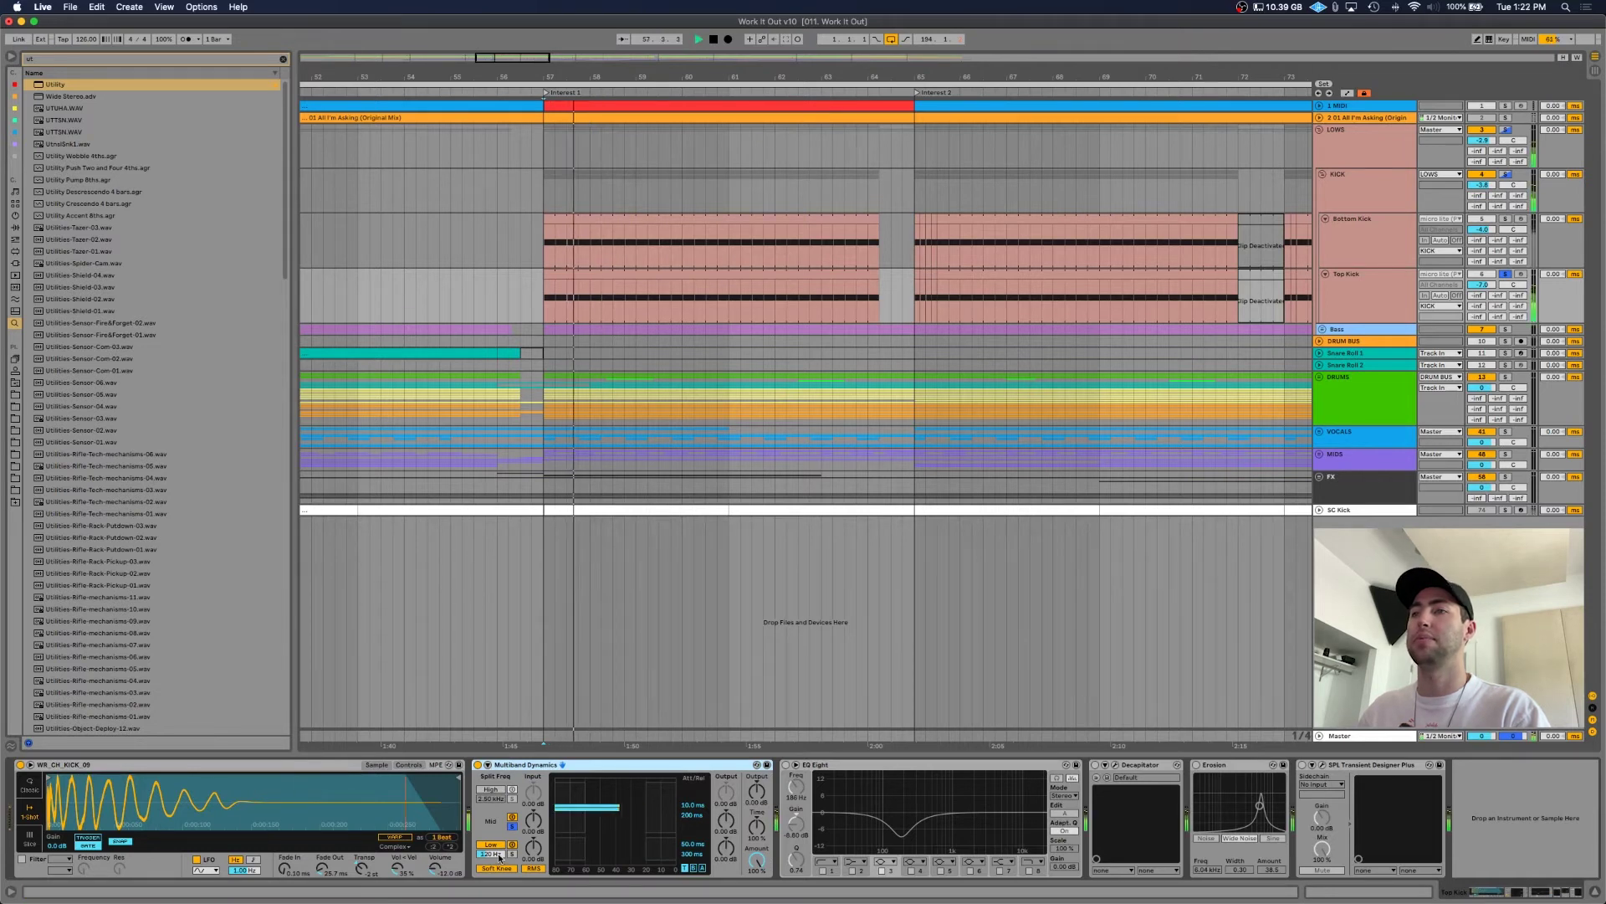
key("space")
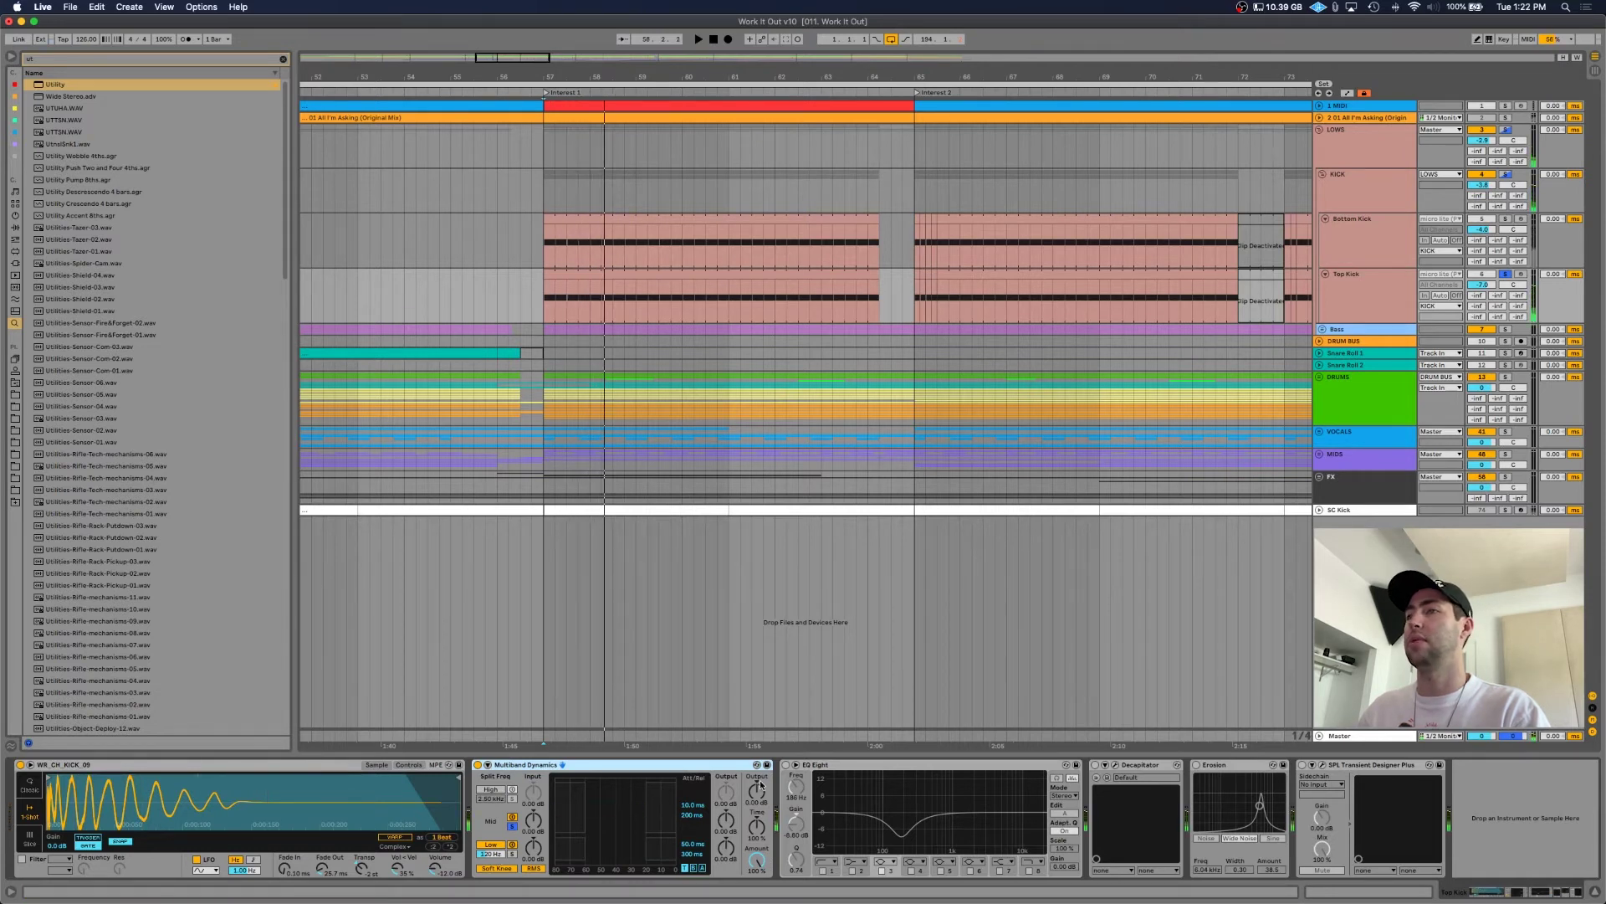
- Re-enable EQ Eight on the Top Kick and play the kick with its low-mid cut
left_click(786, 765)
key("space")
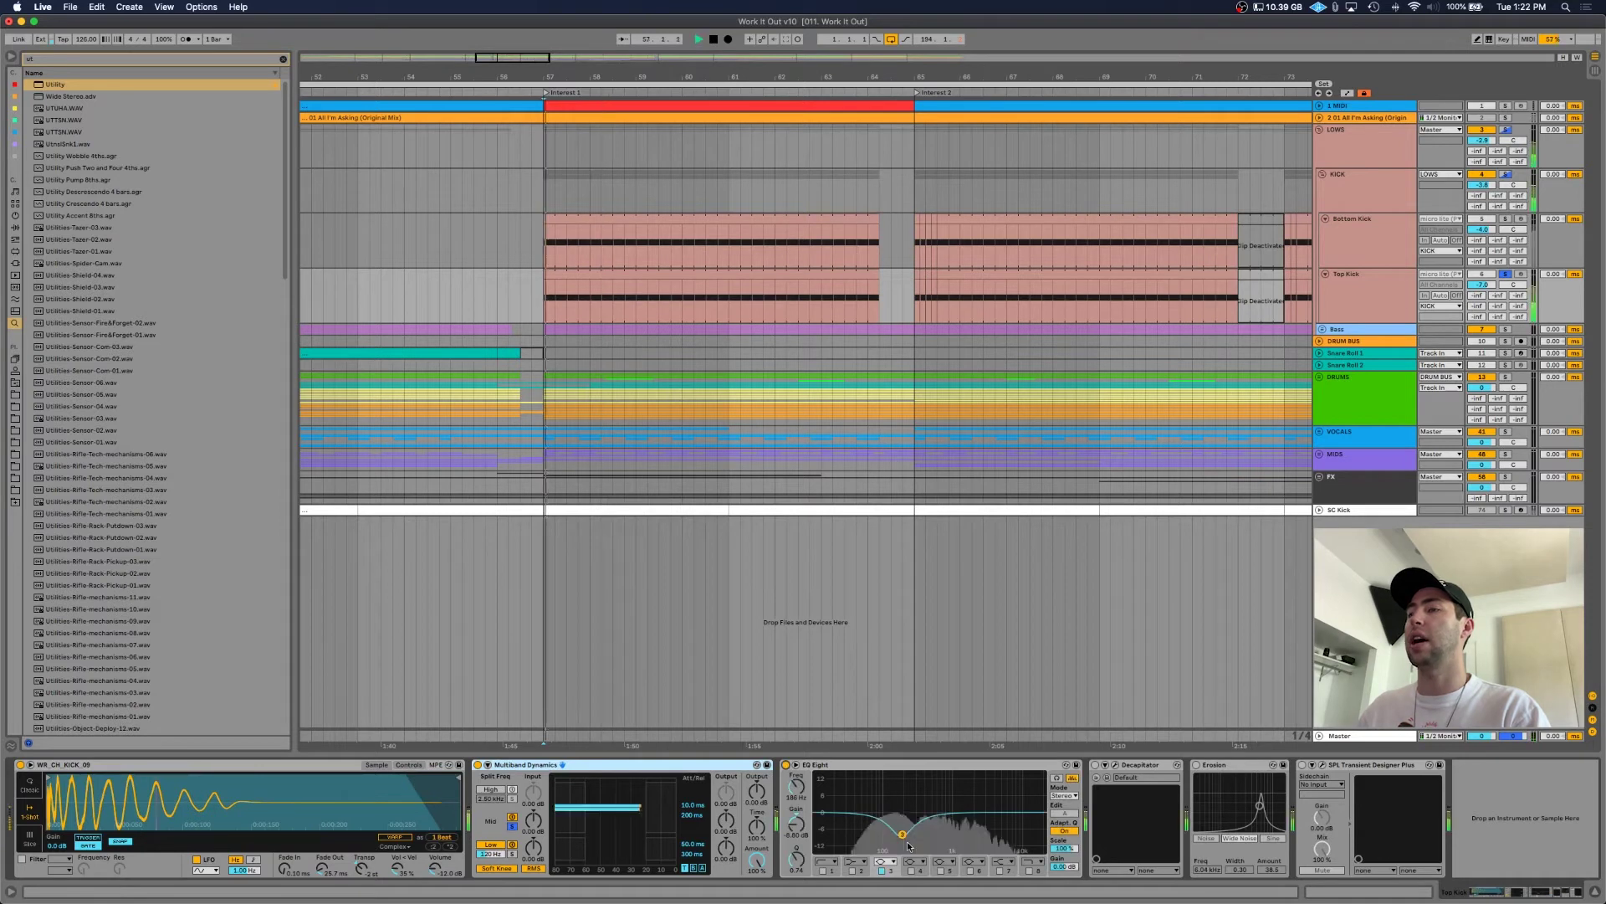
key("space")
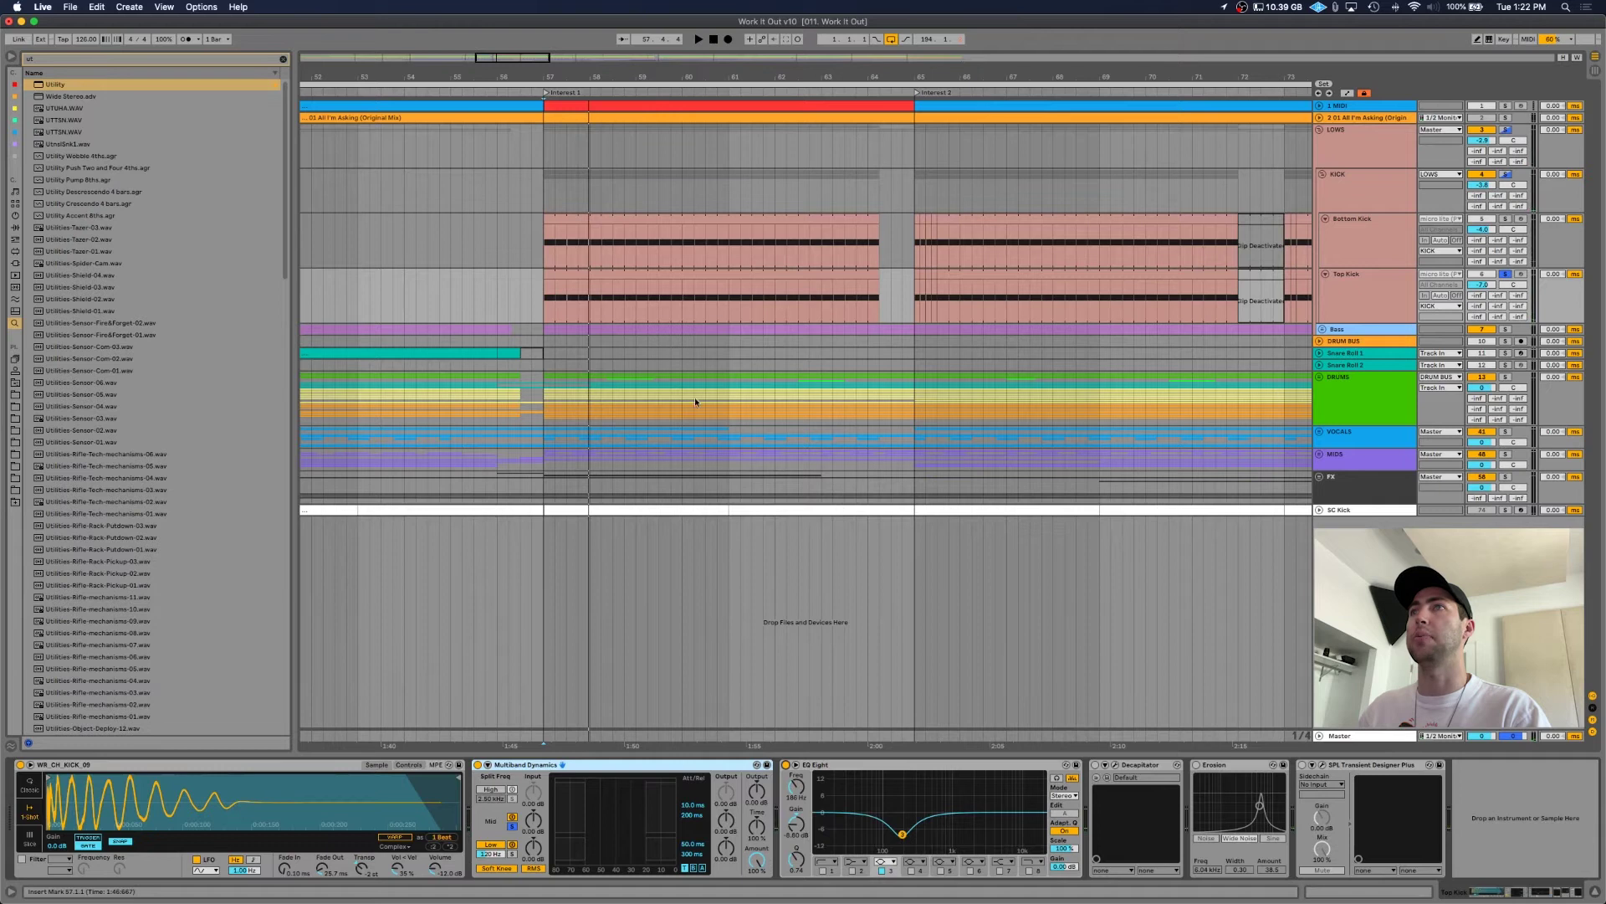
- Enable Decapitator on the Top Kick, view its settings during playback, and close its window
left_click(1106, 766)
key("space")
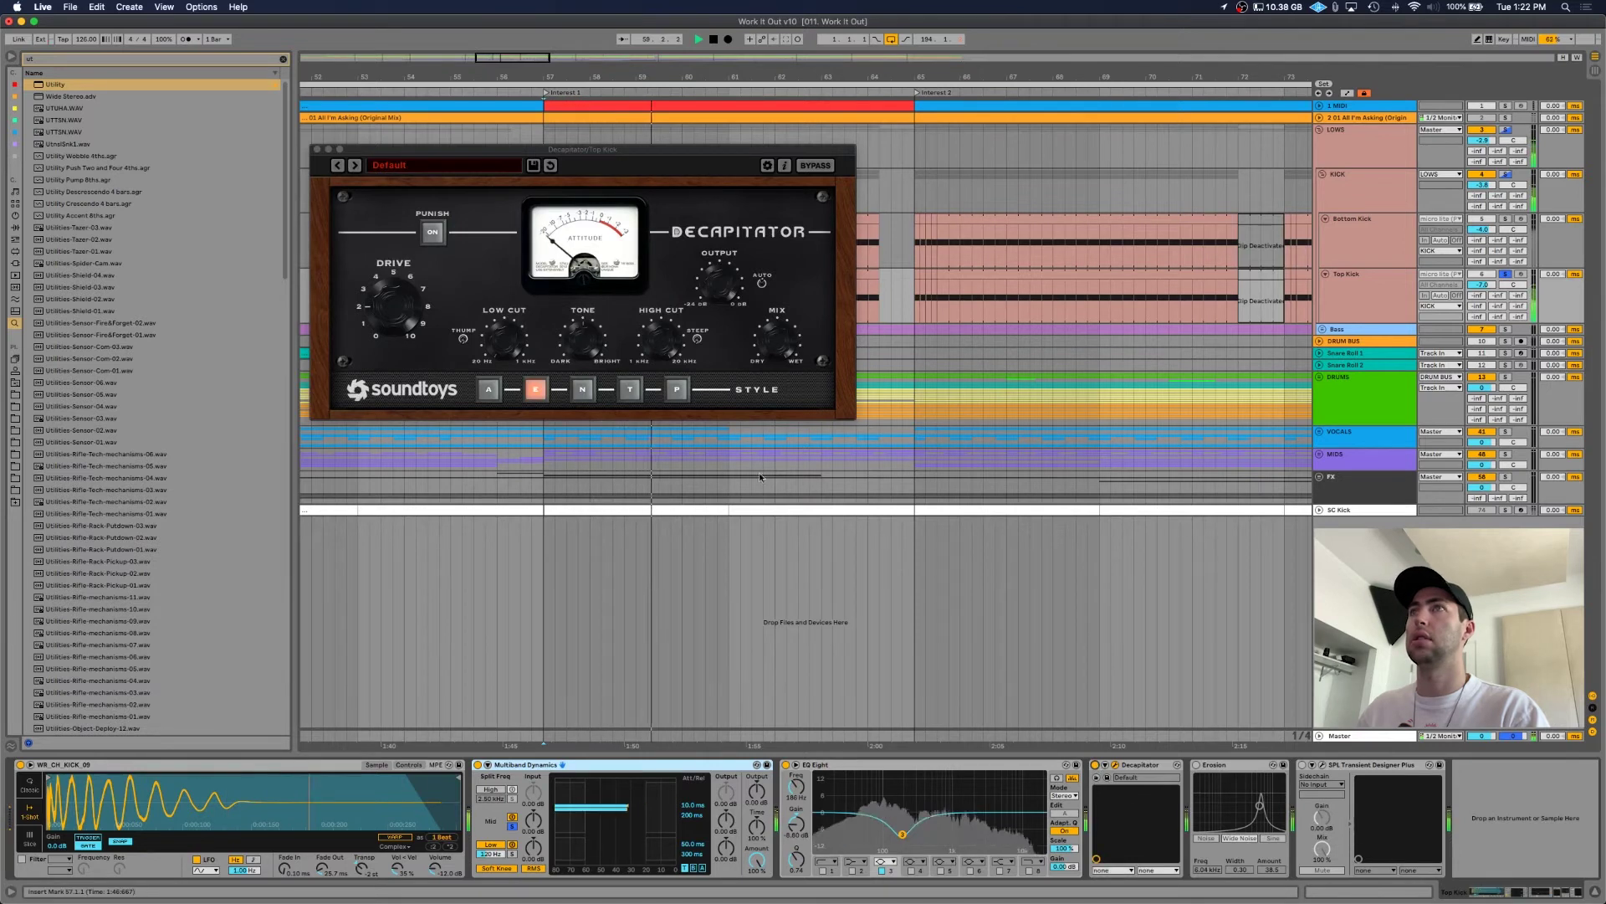
left_click(321, 153)
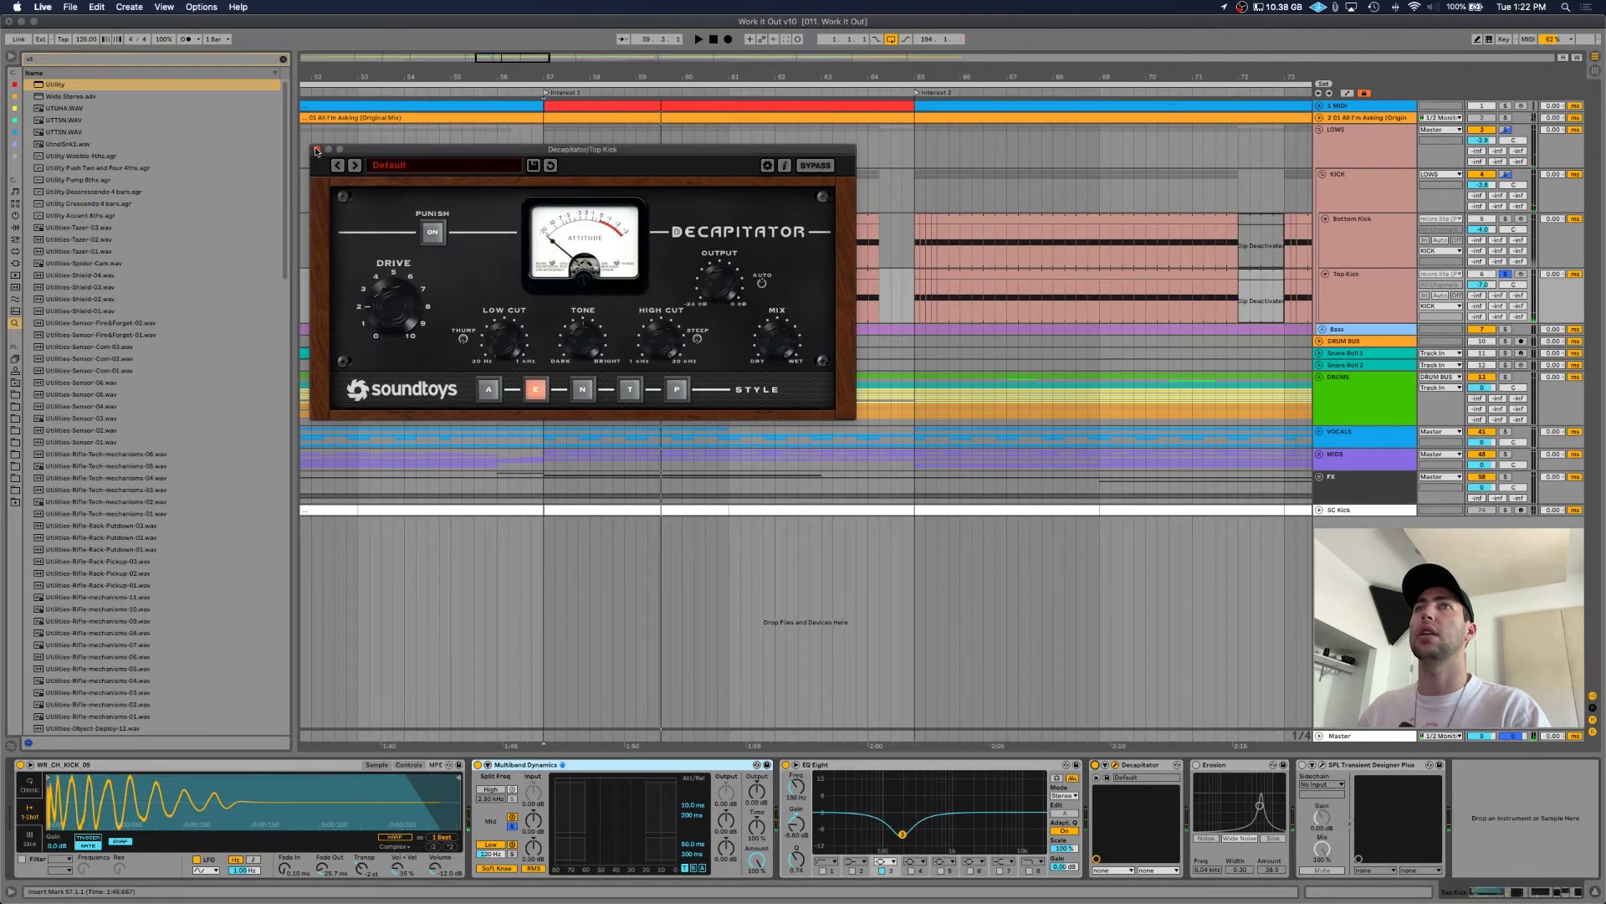
left_click(316, 150)
- Enable Erosion on the Top Kick and compare playback with it on and off, leaving it on
left_click(1197, 765)
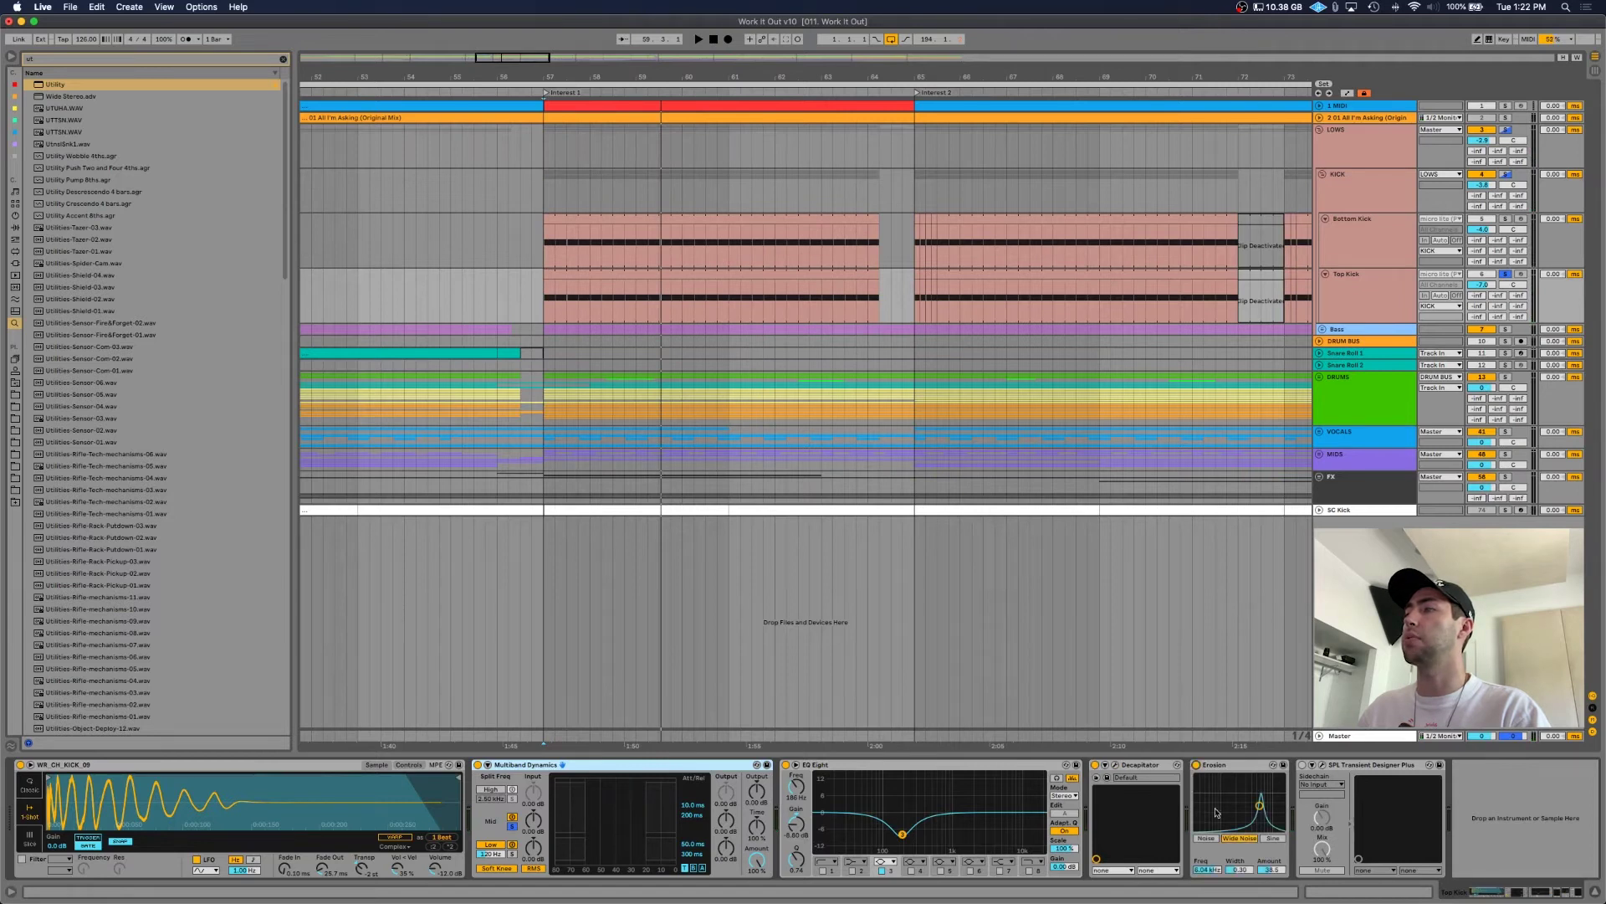
key("space")
left_click(1196, 765)
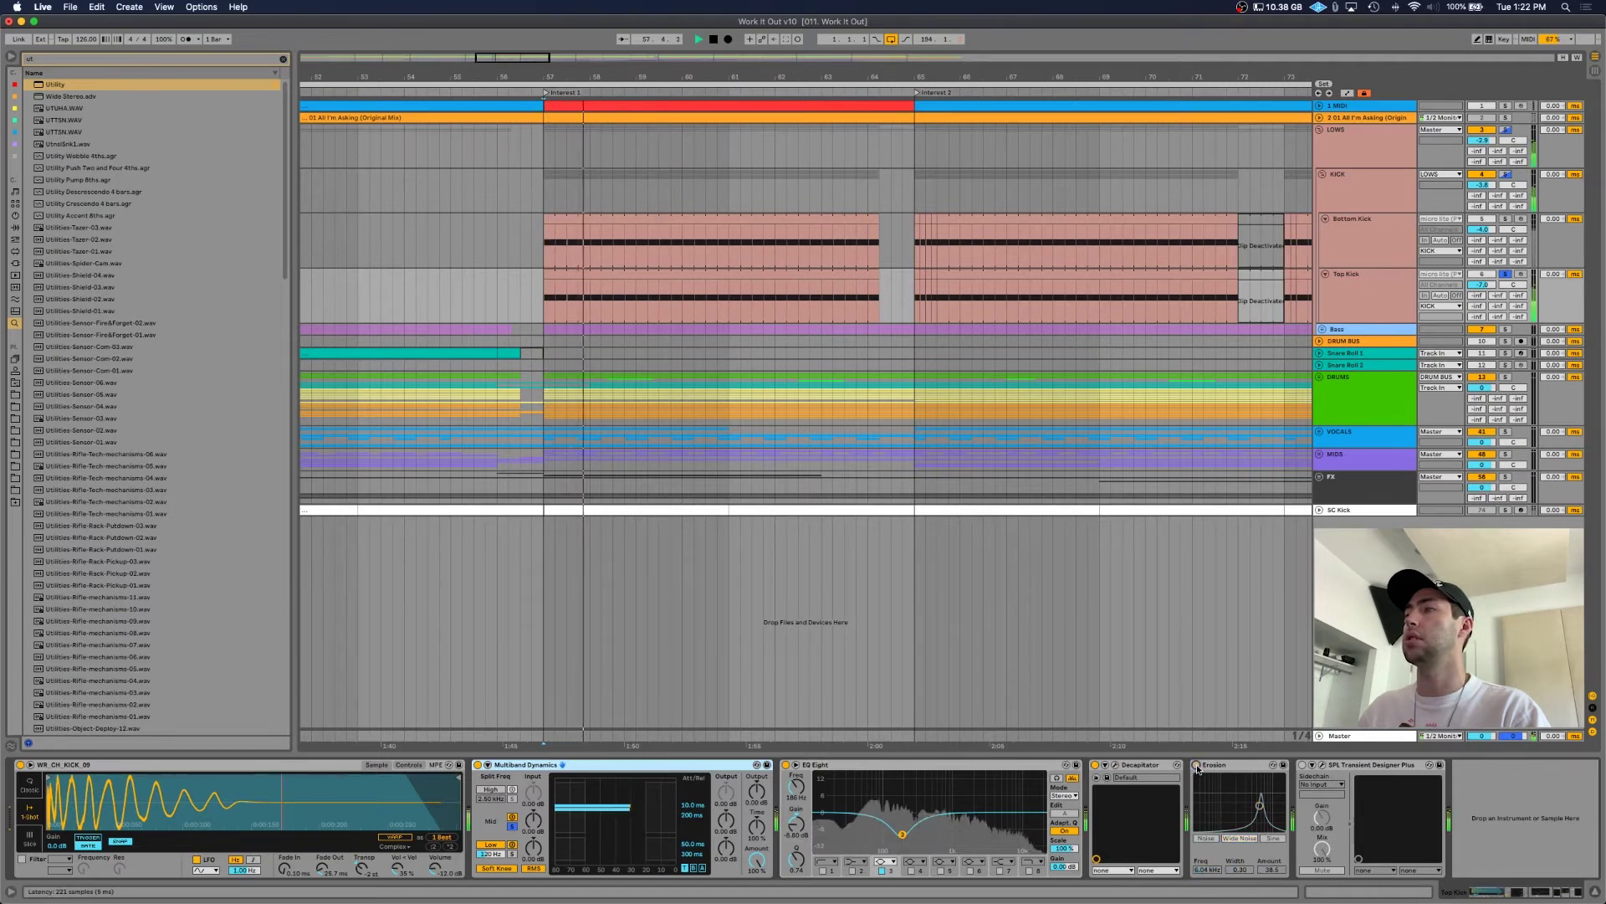
left_click(1197, 766)
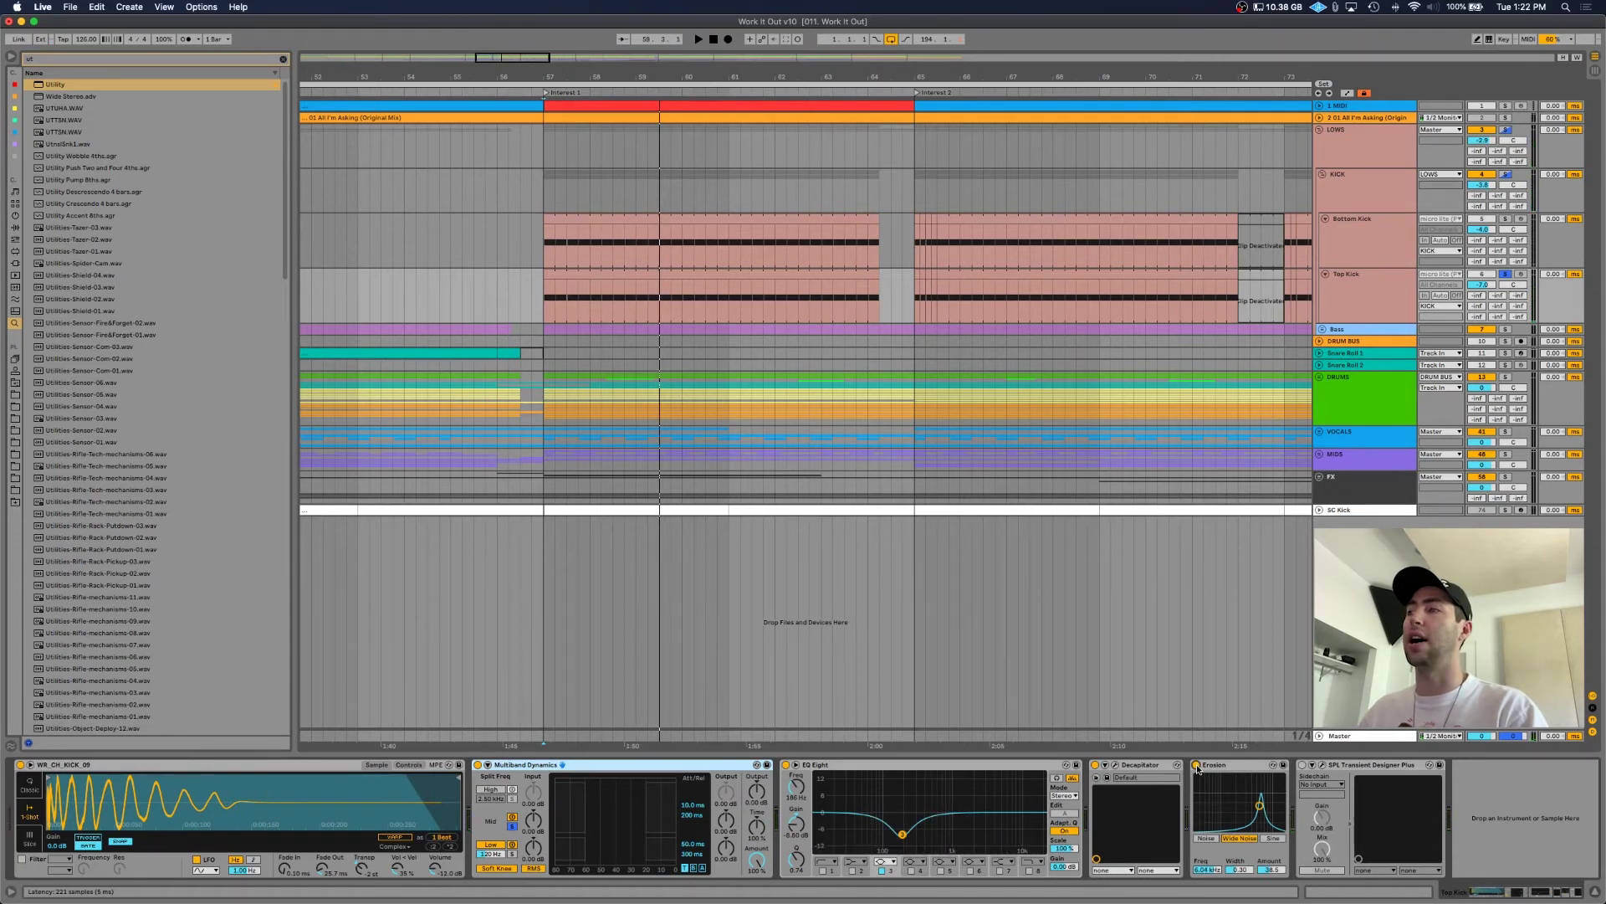
- Enable SPL Transient Designer Plus on the Top Kick, compare playback with it active and bypassed, and close its window
left_click(1304, 765)
left_click(1324, 766)
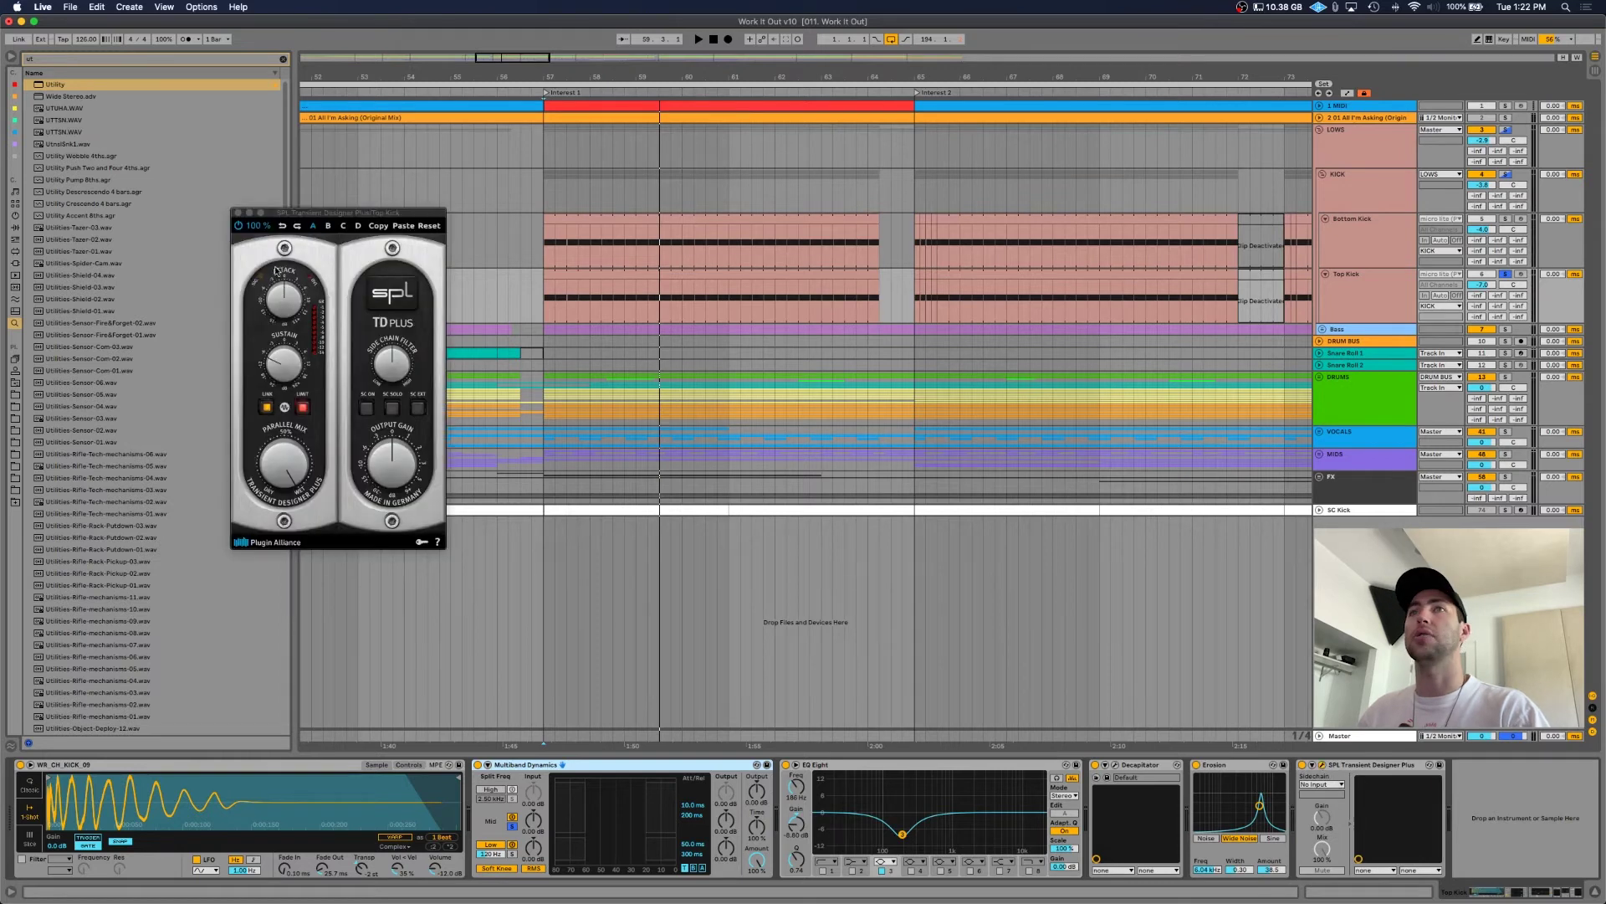
key("space")
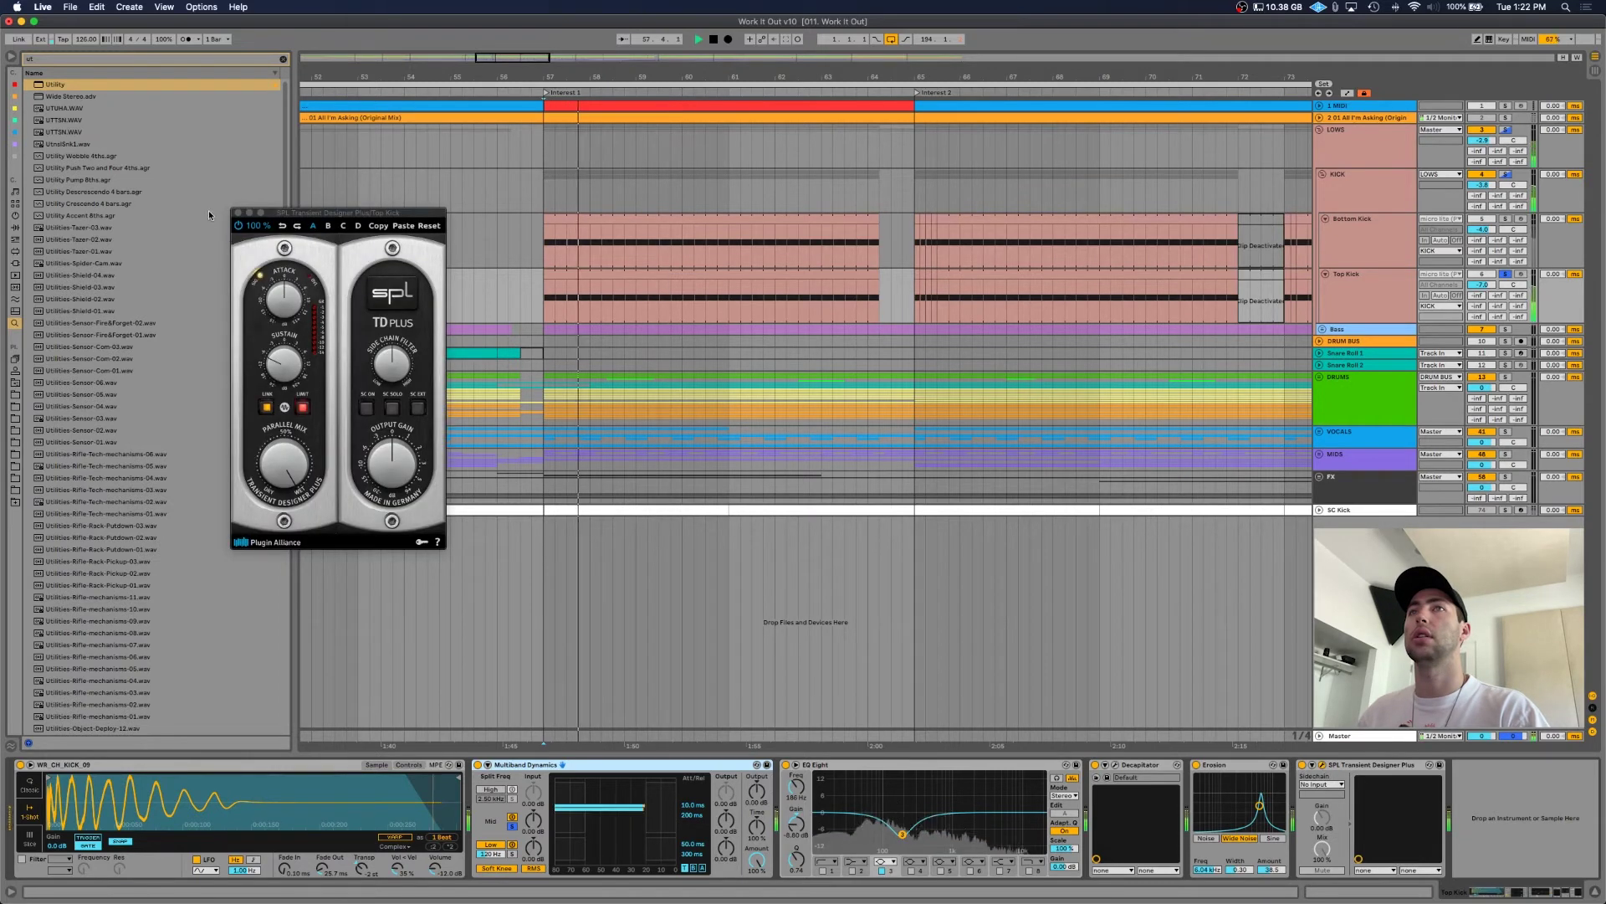
left_click(238, 226)
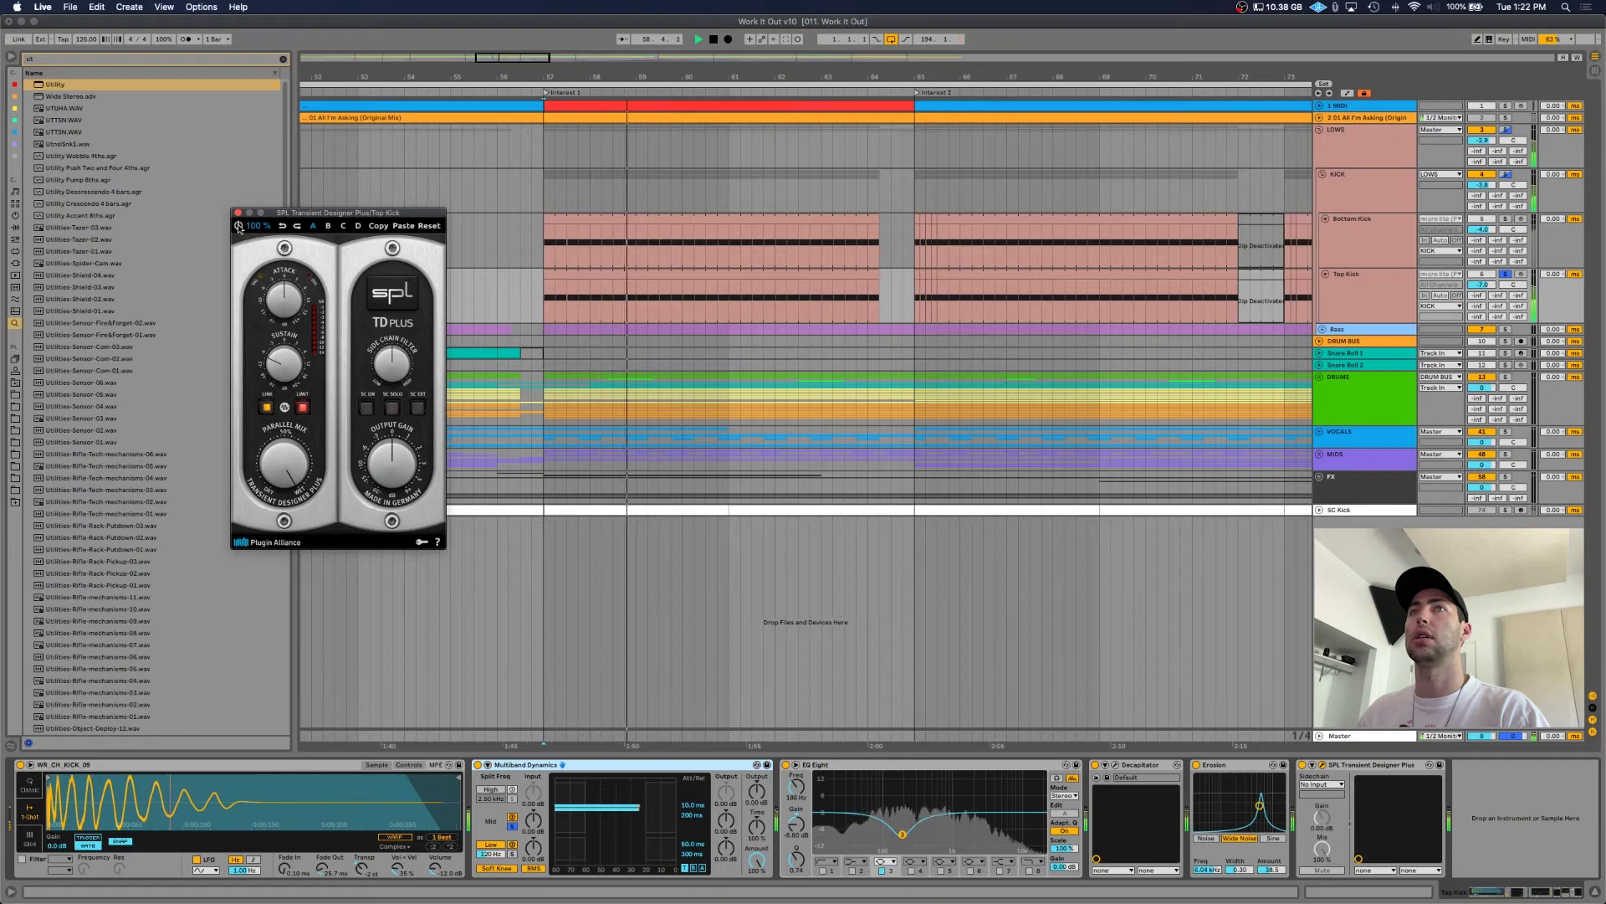
key("space")
left_click(237, 212)
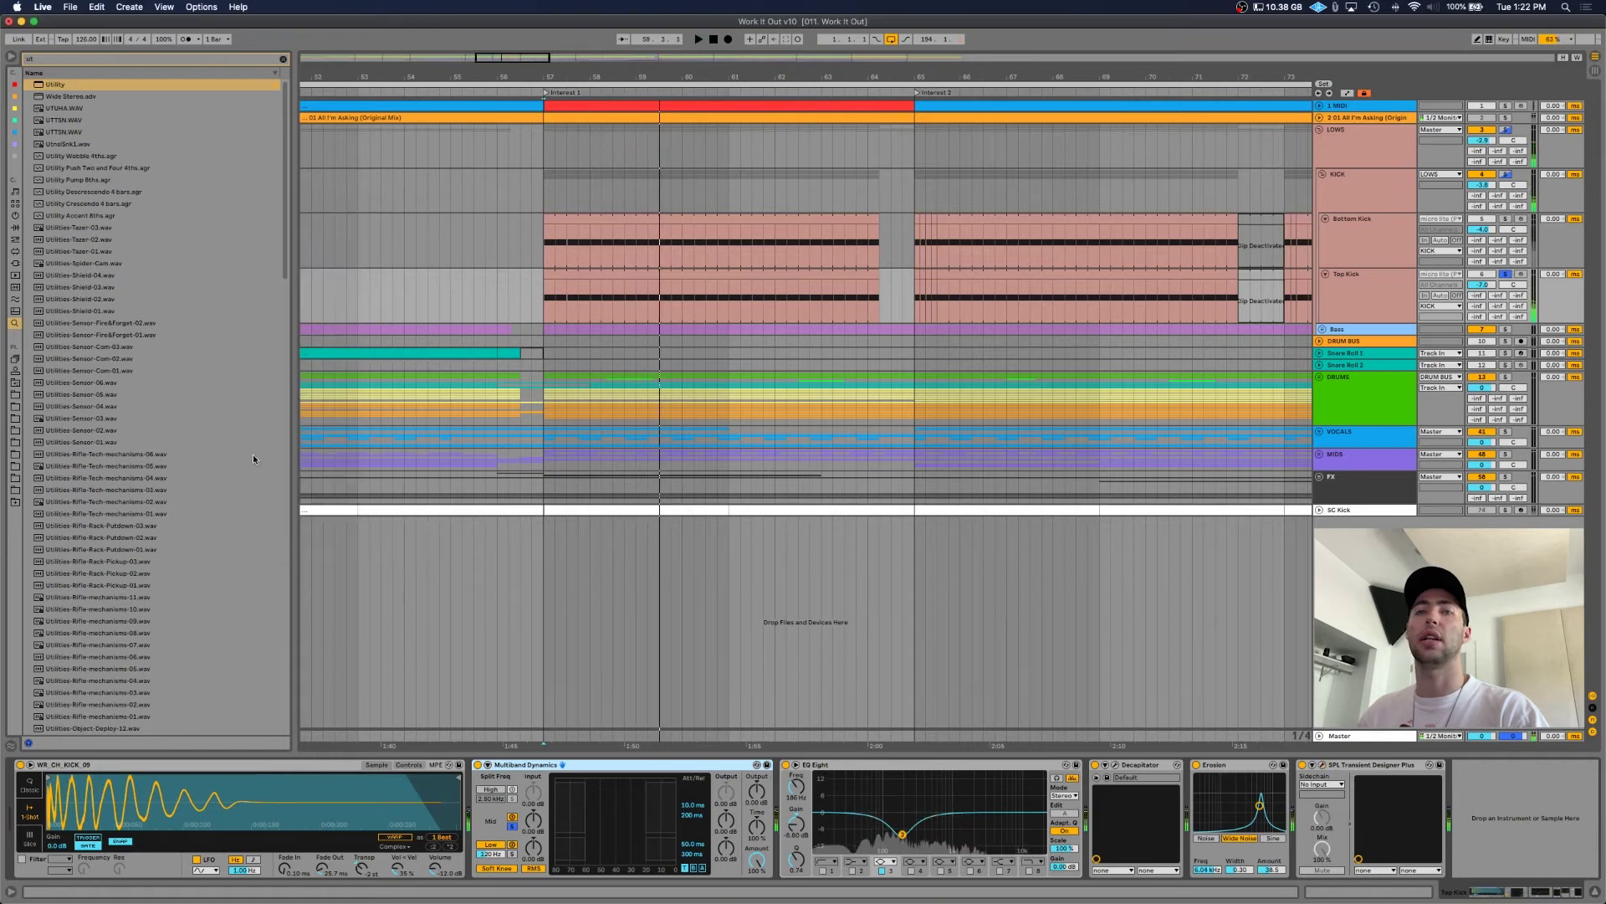
- Unfold the Bass group and select the LOW track's clip spanning bars 57 to 61 to show its effect chain
left_click(606, 191)
left_click(1323, 328)
left_click(1348, 438)
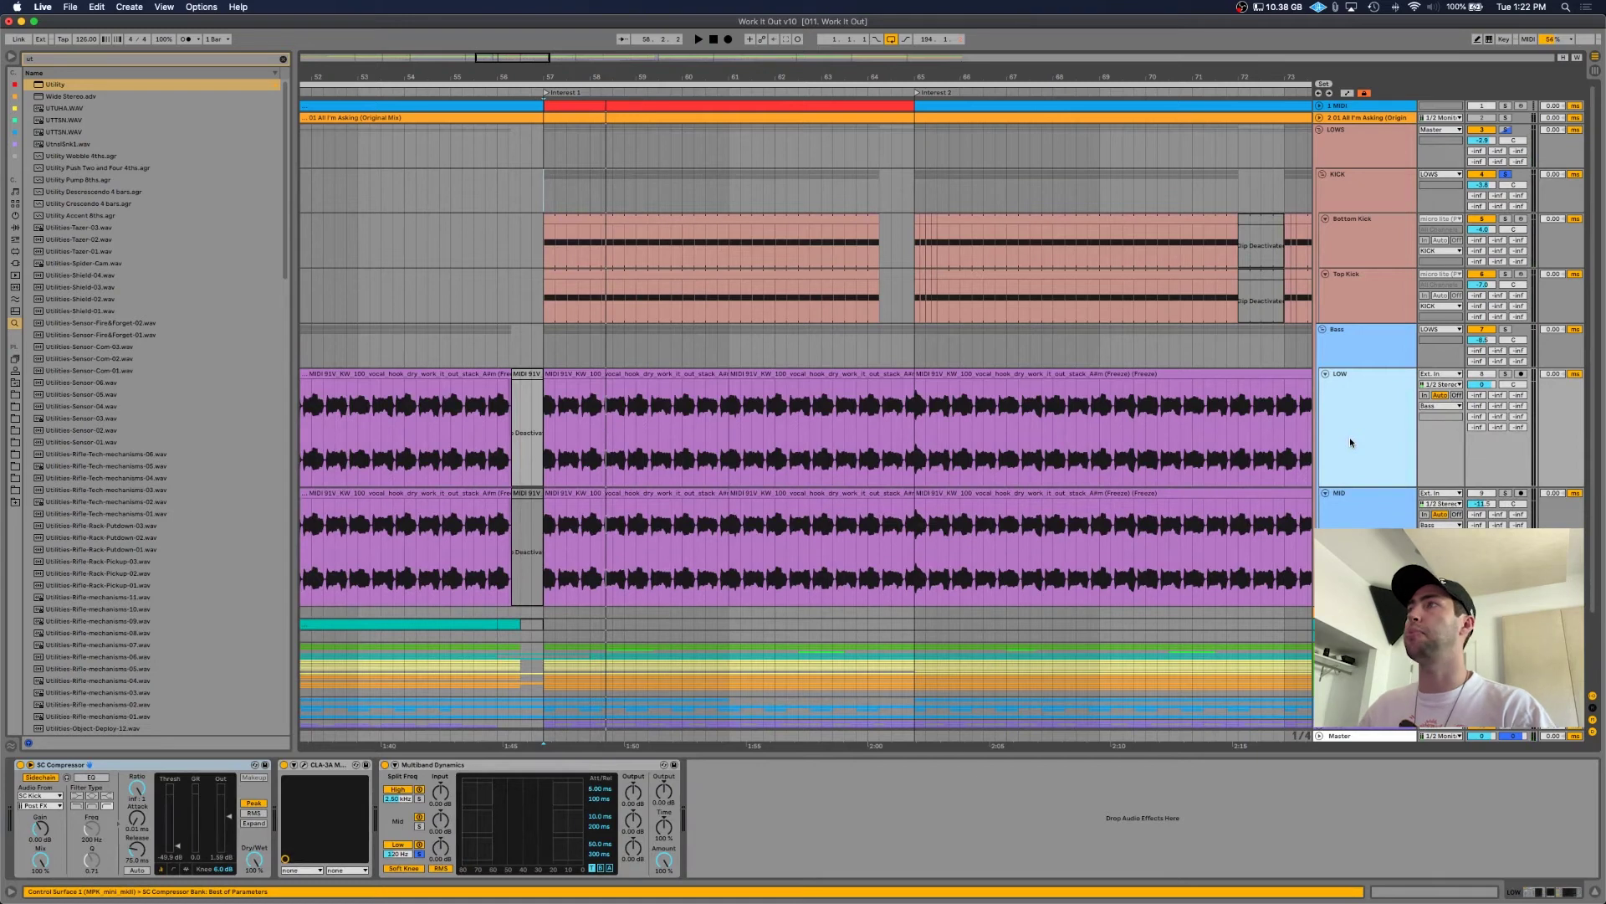
left_click(631, 384)
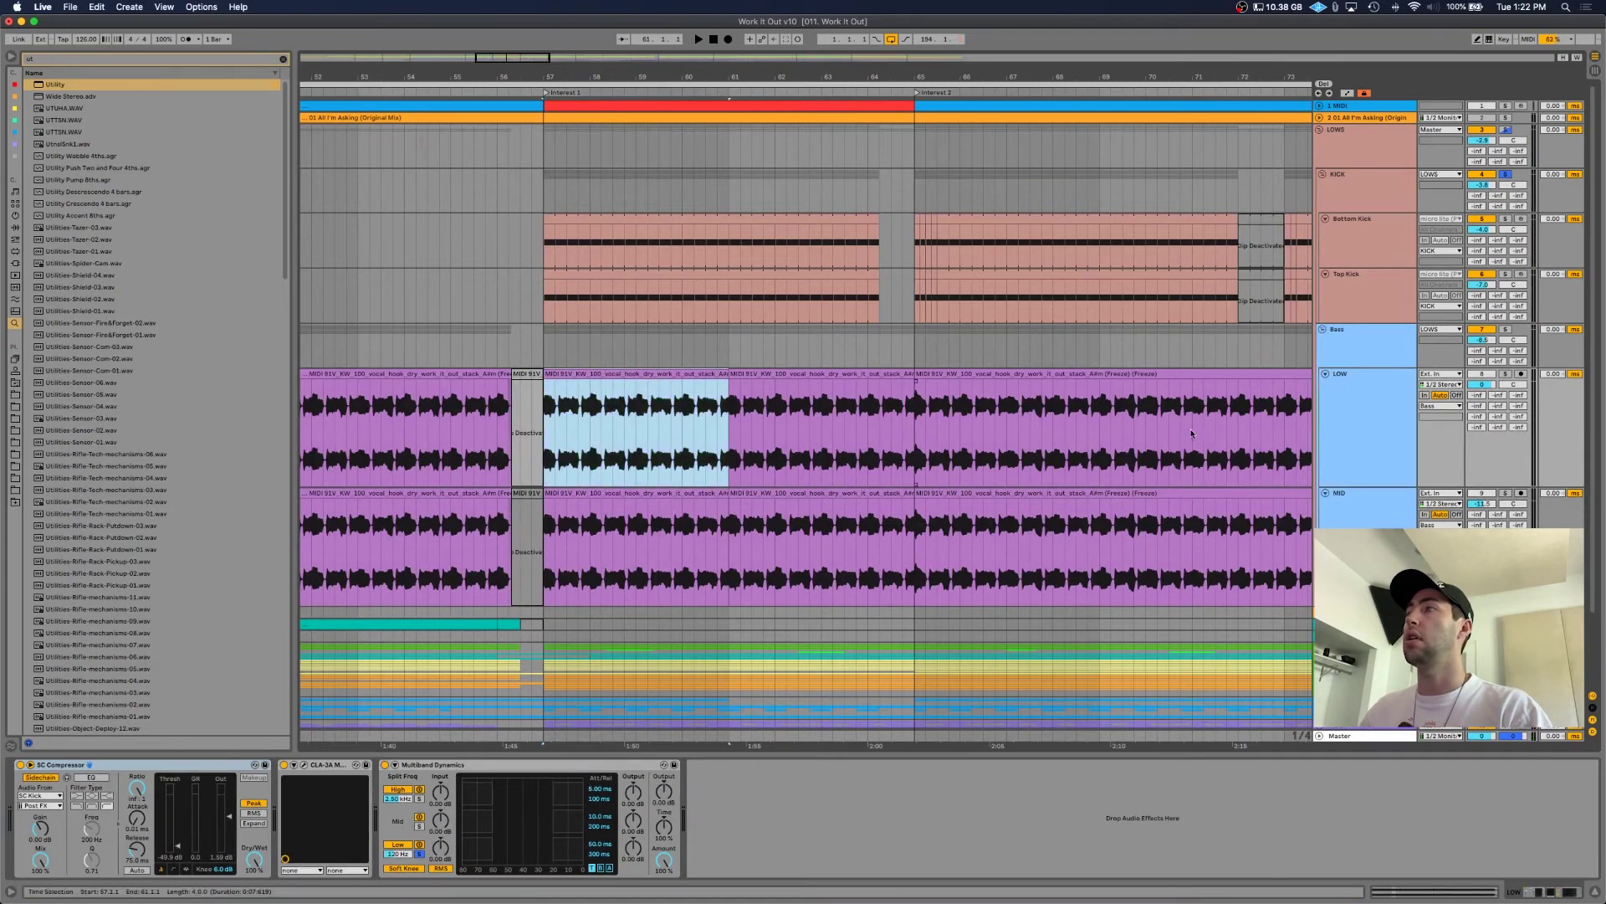
- Inspect the MID bass track's clips and effect chain, selecting the clip after the first four bars of the drop
left_click(1389, 441)
left_click(773, 488)
left_click(615, 494)
left_click(753, 493)
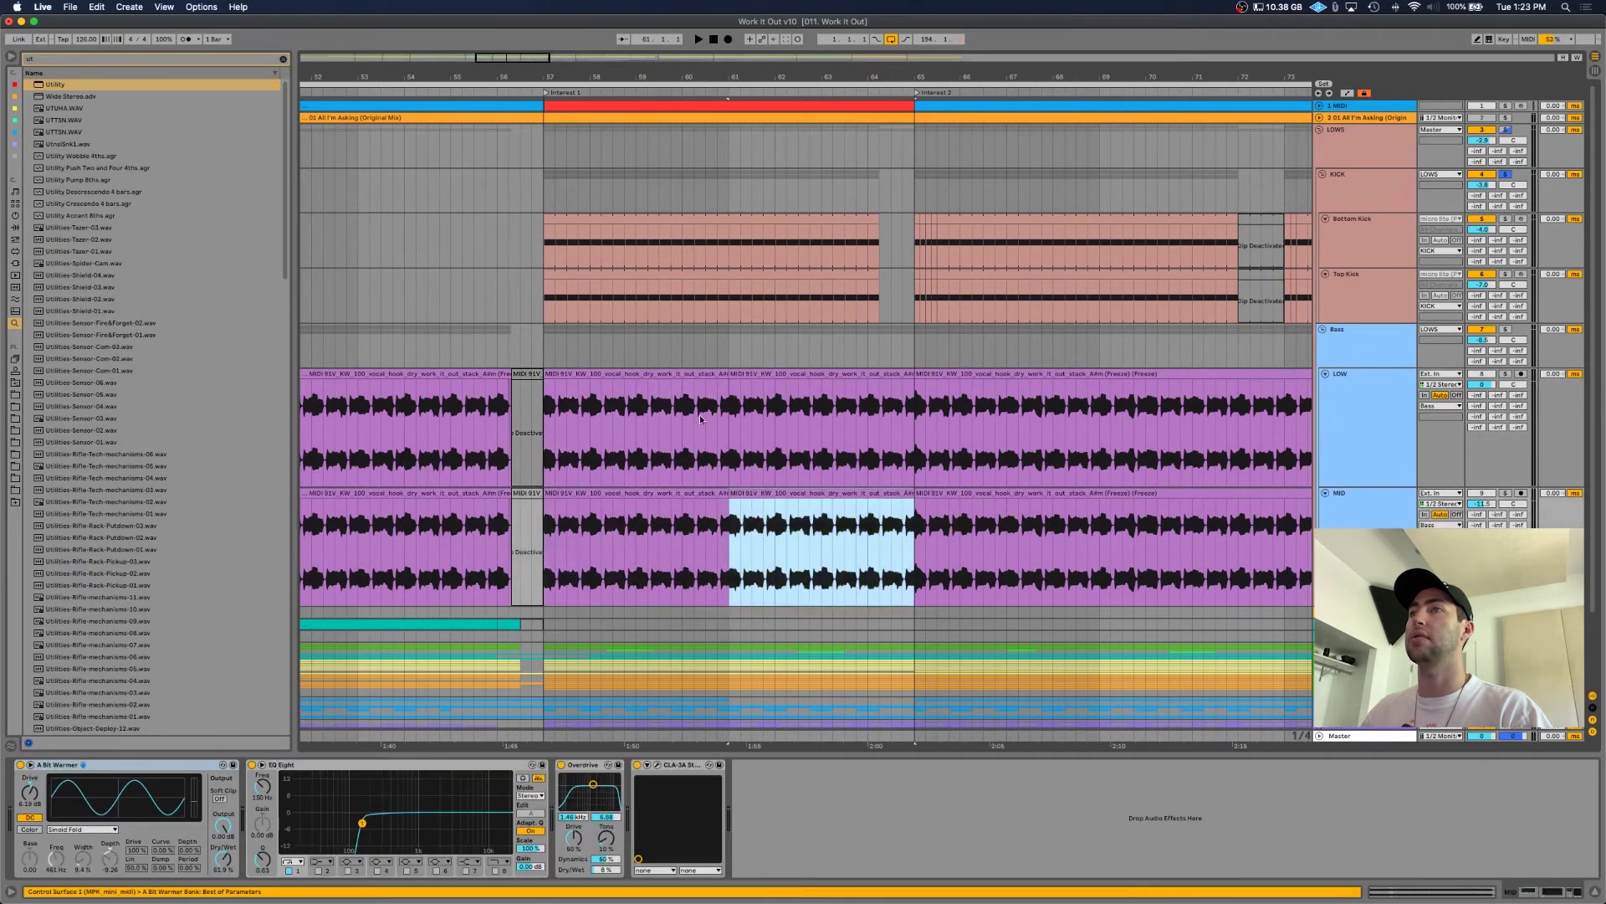
- Audition the LOW and MID bass tracks one at a time by soloing each and playing from bar 57
left_click(642, 374)
left_click(1347, 438)
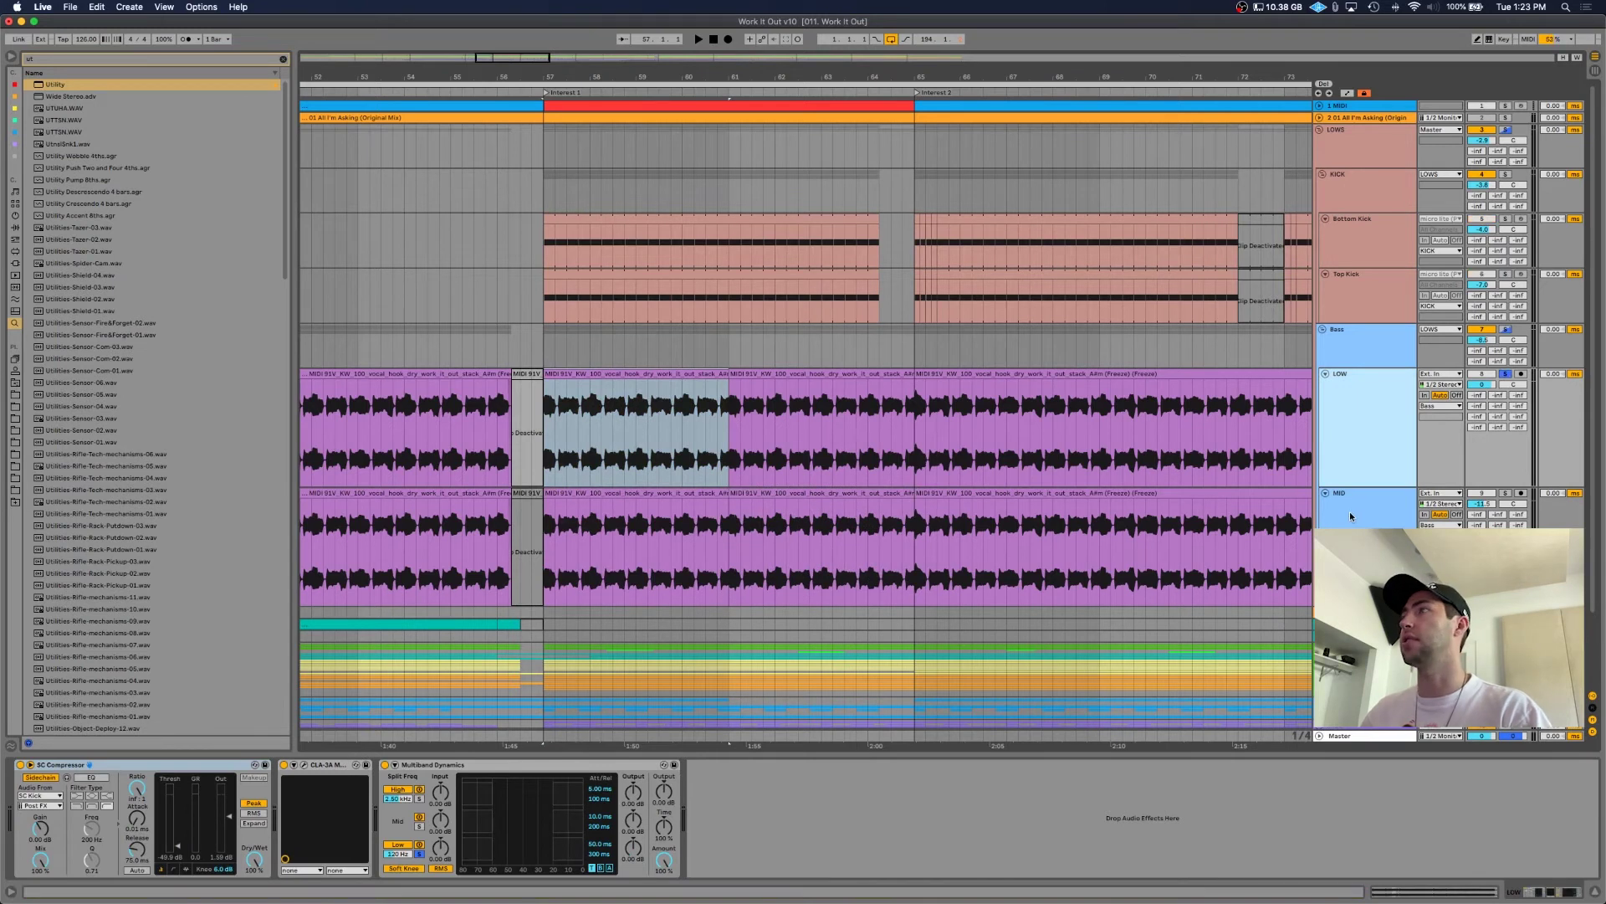
key("space")
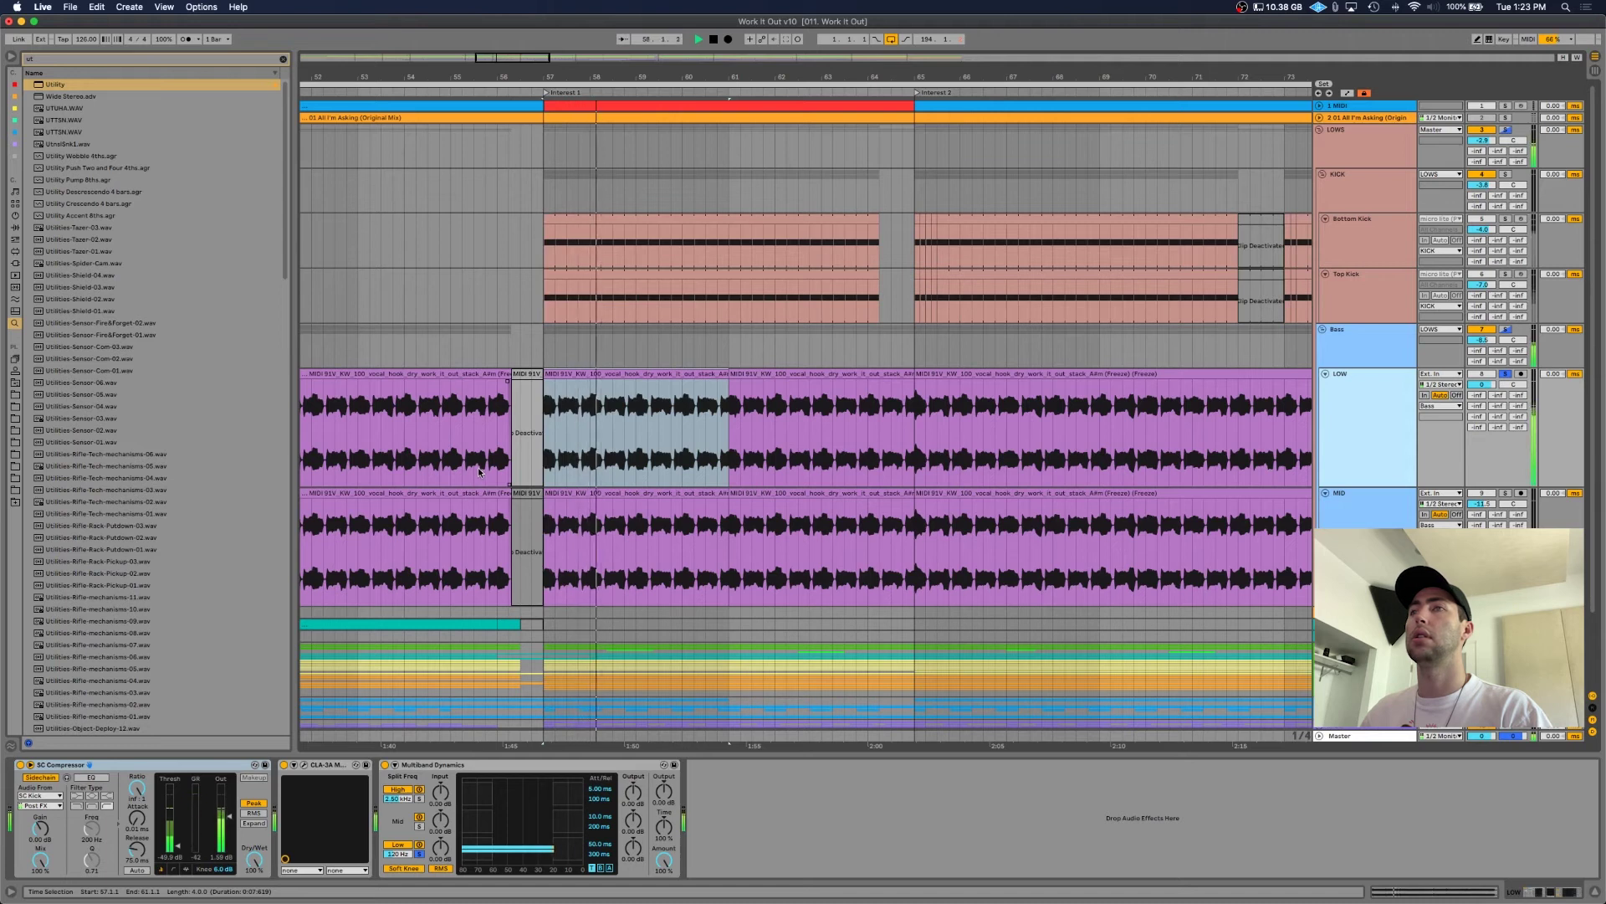
left_click(1356, 502)
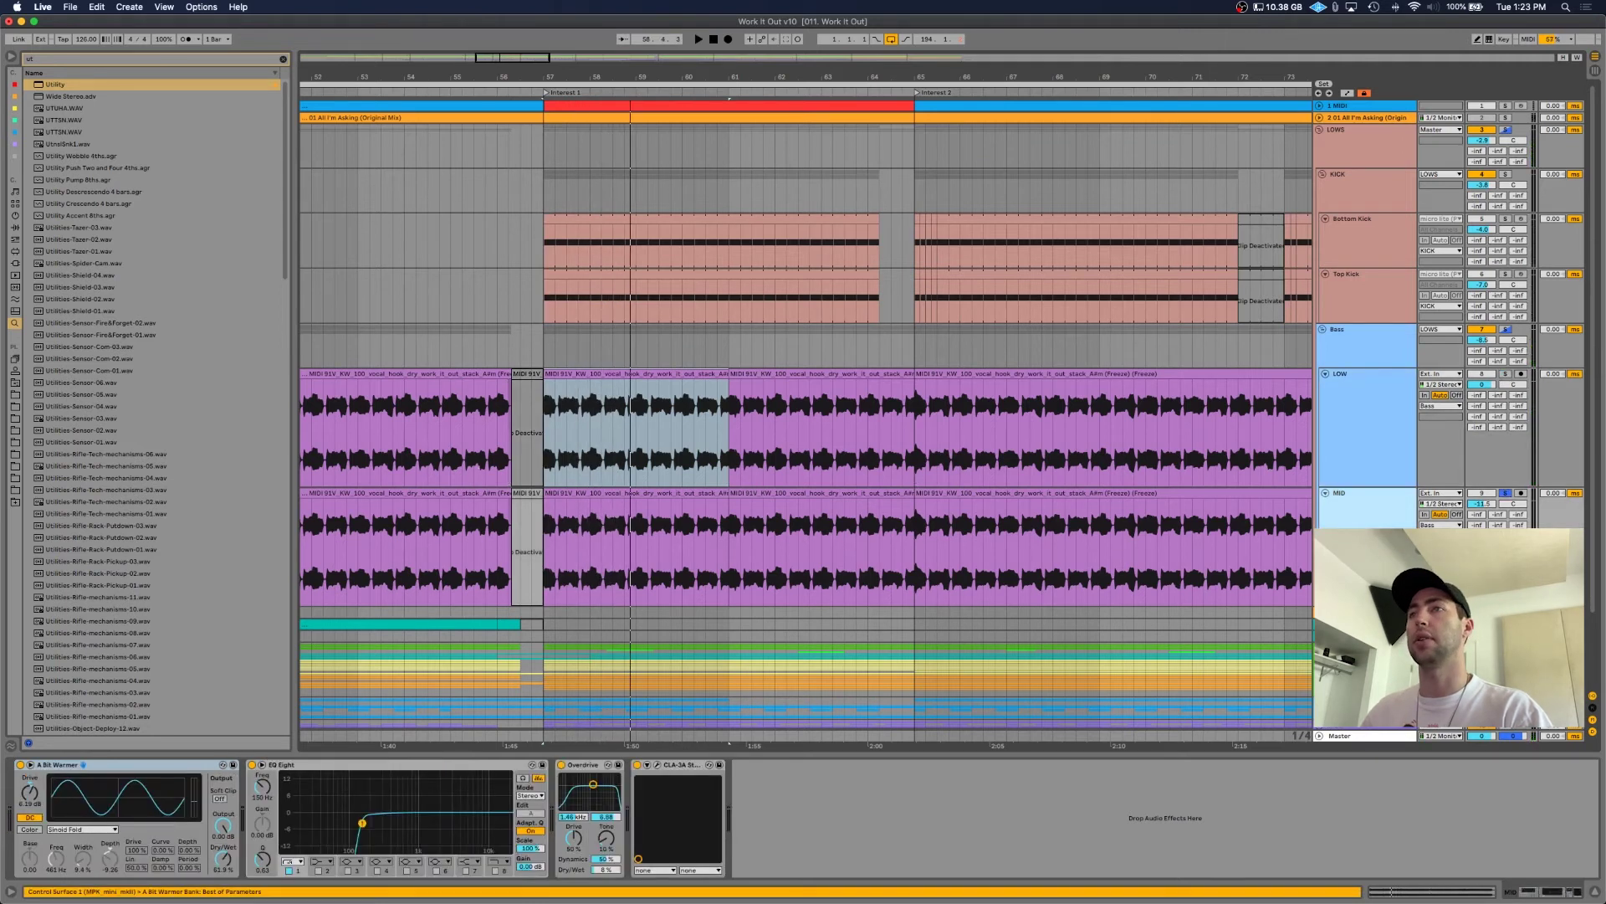
key("space")
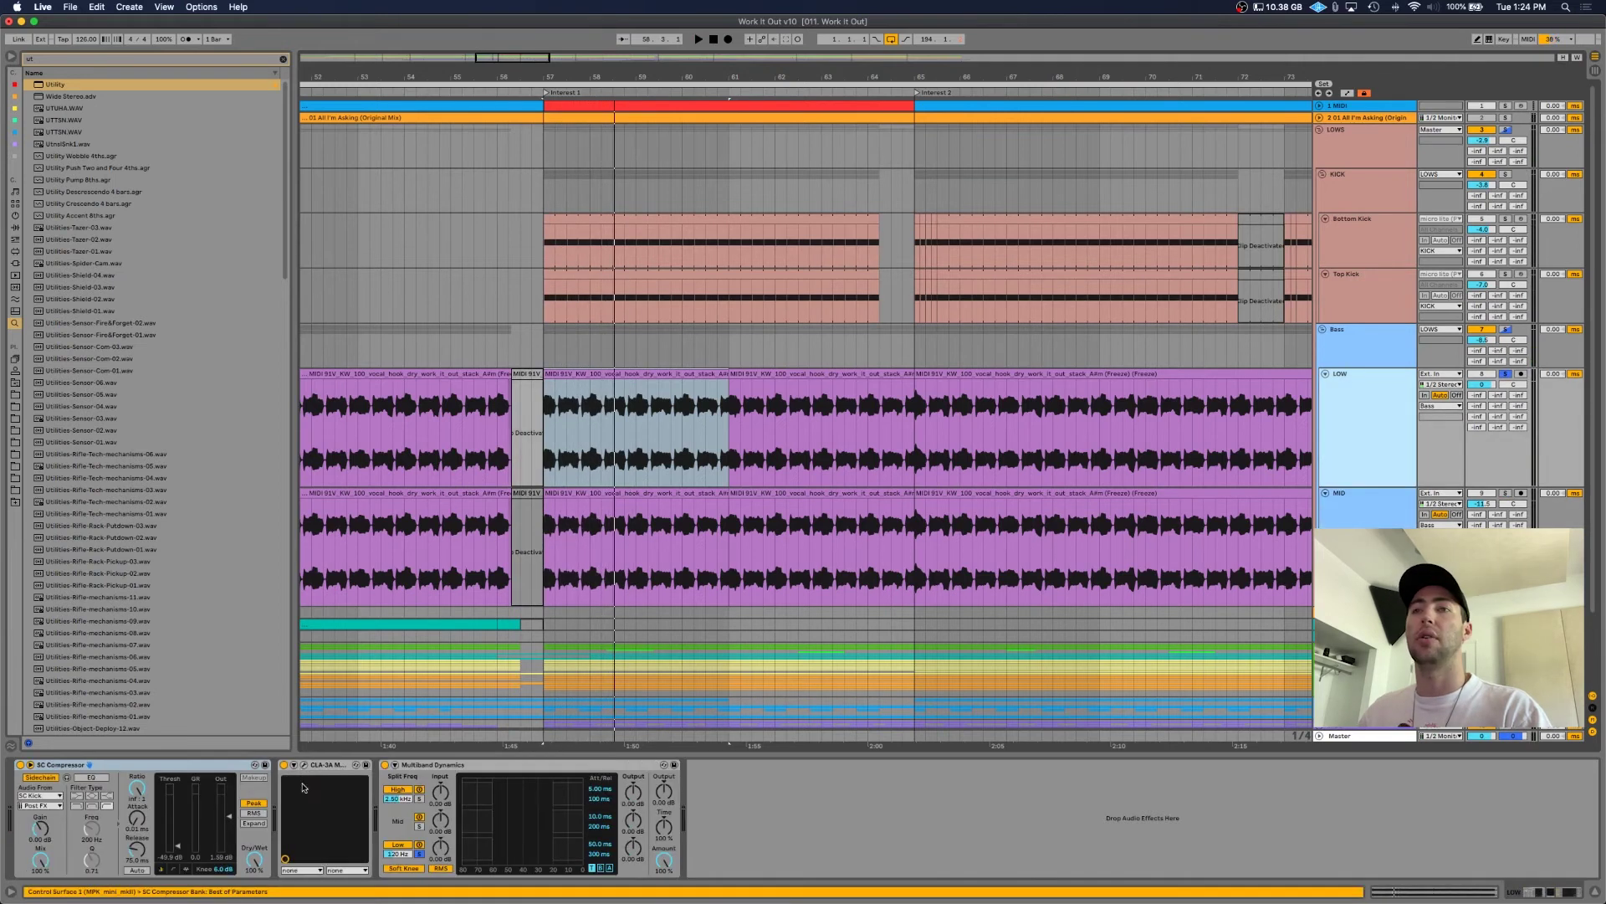
- Open the CLA-3A on the LOW bass track, compare playback with it on and bypassed, and close its window
left_click(305, 766)
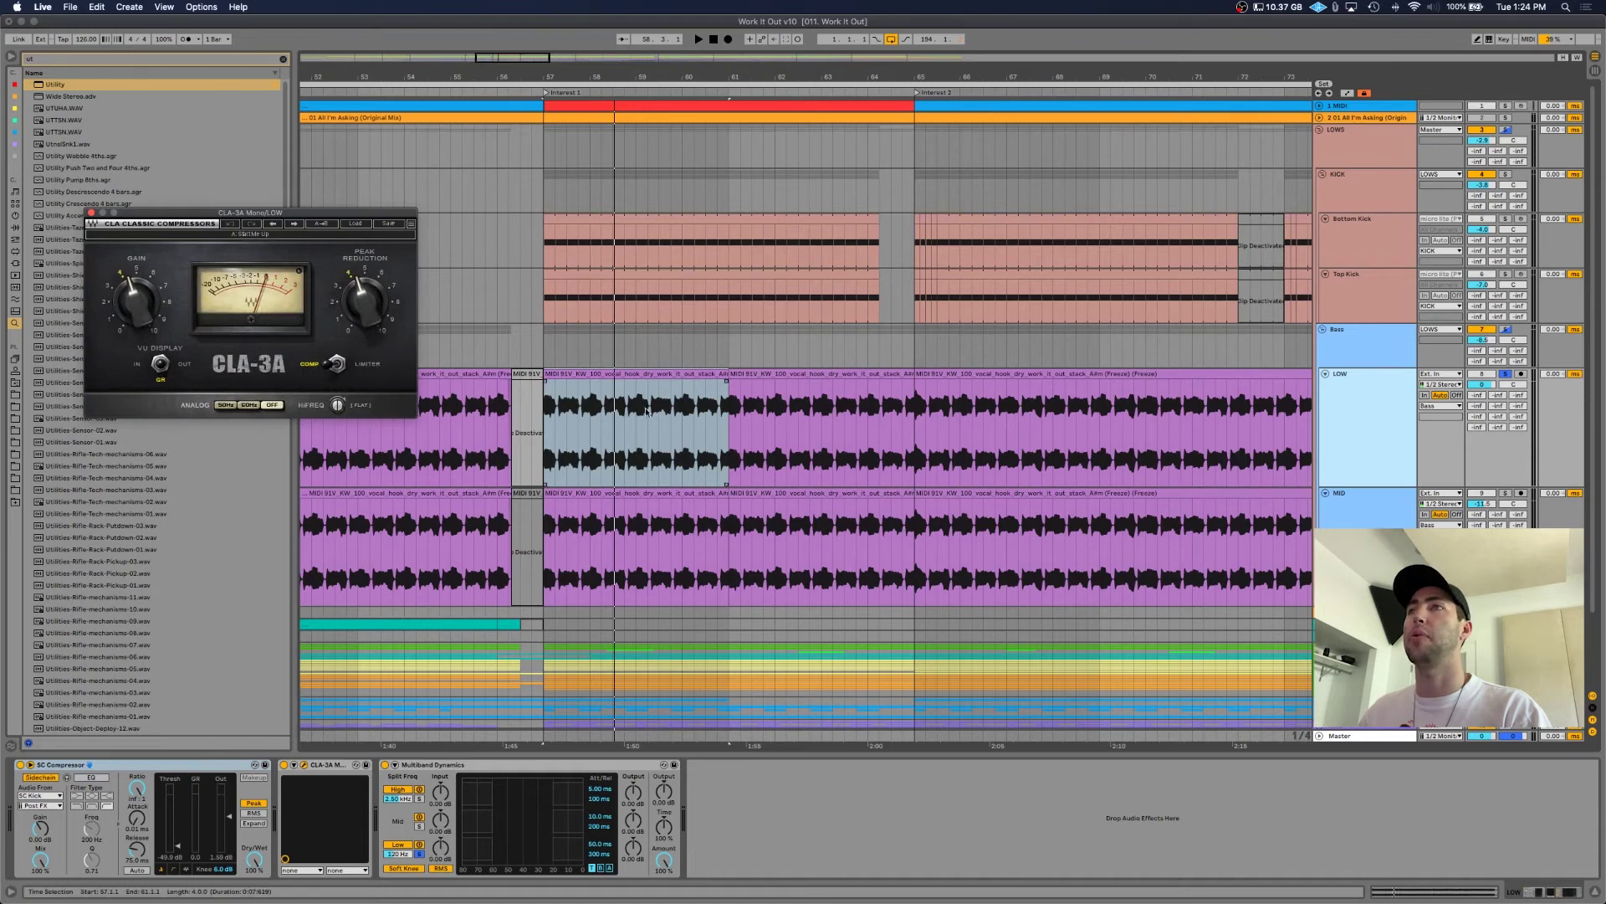
key("space")
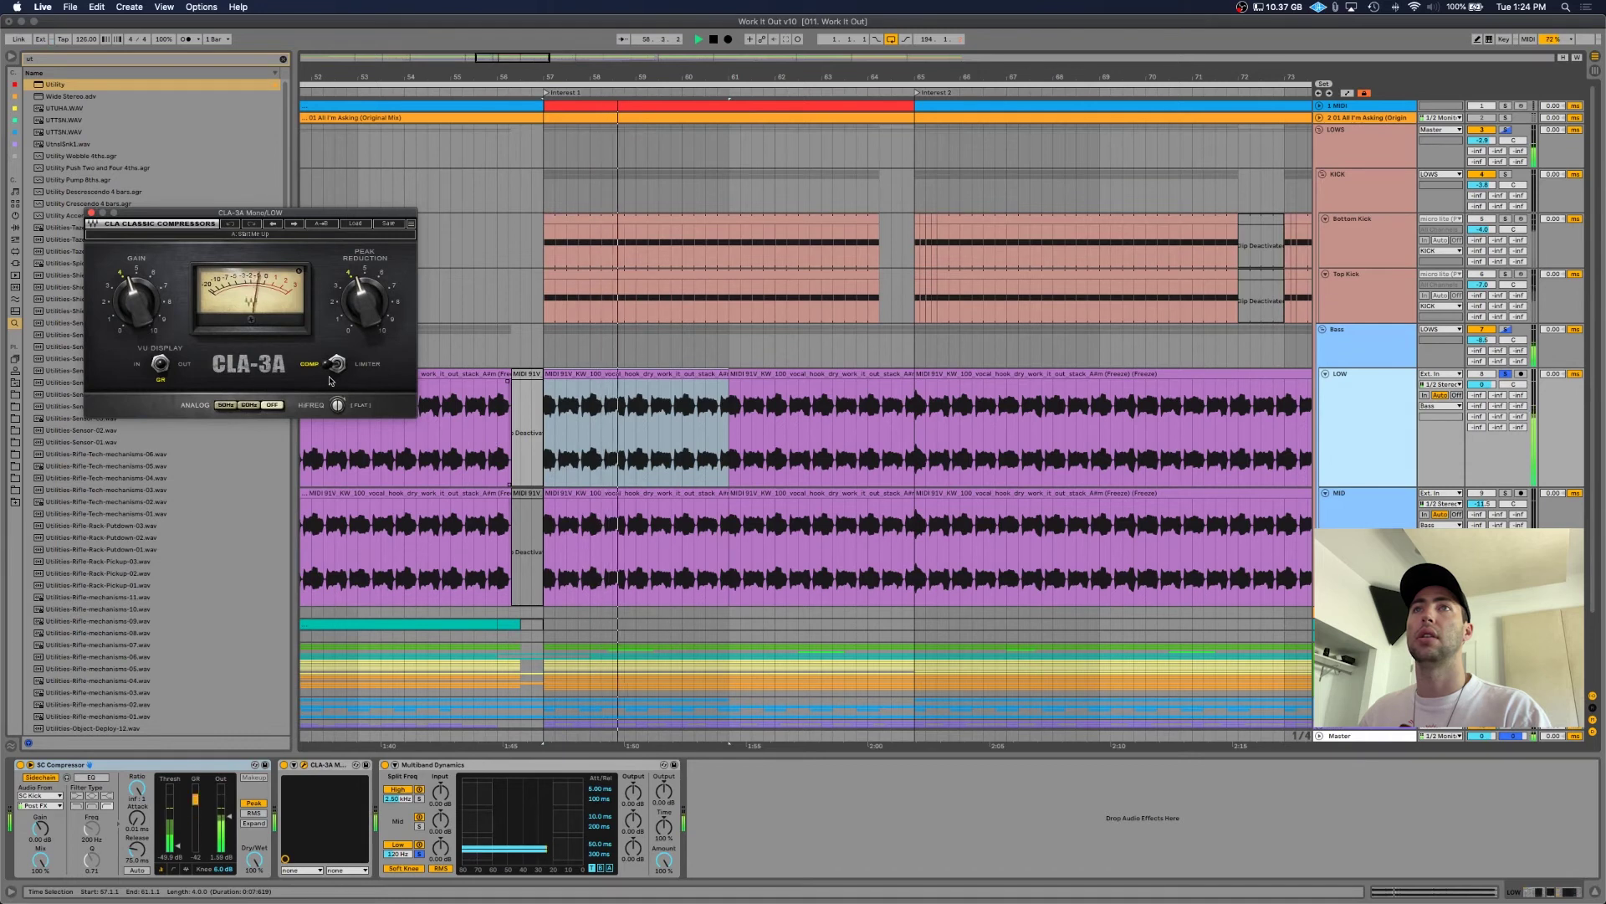
key("space")
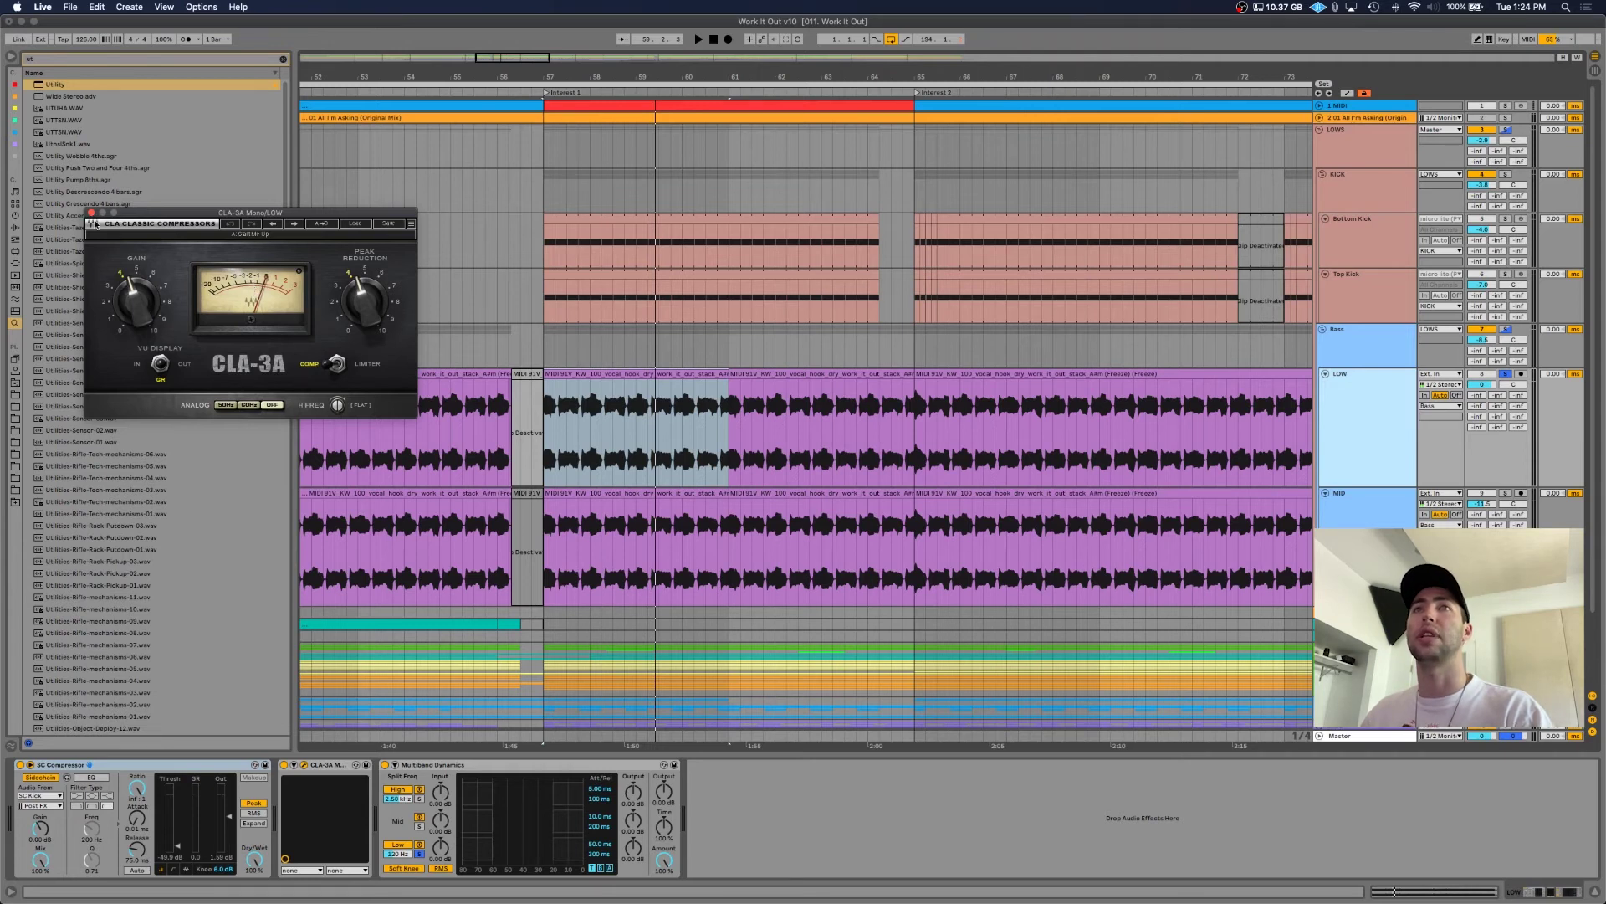
key("space")
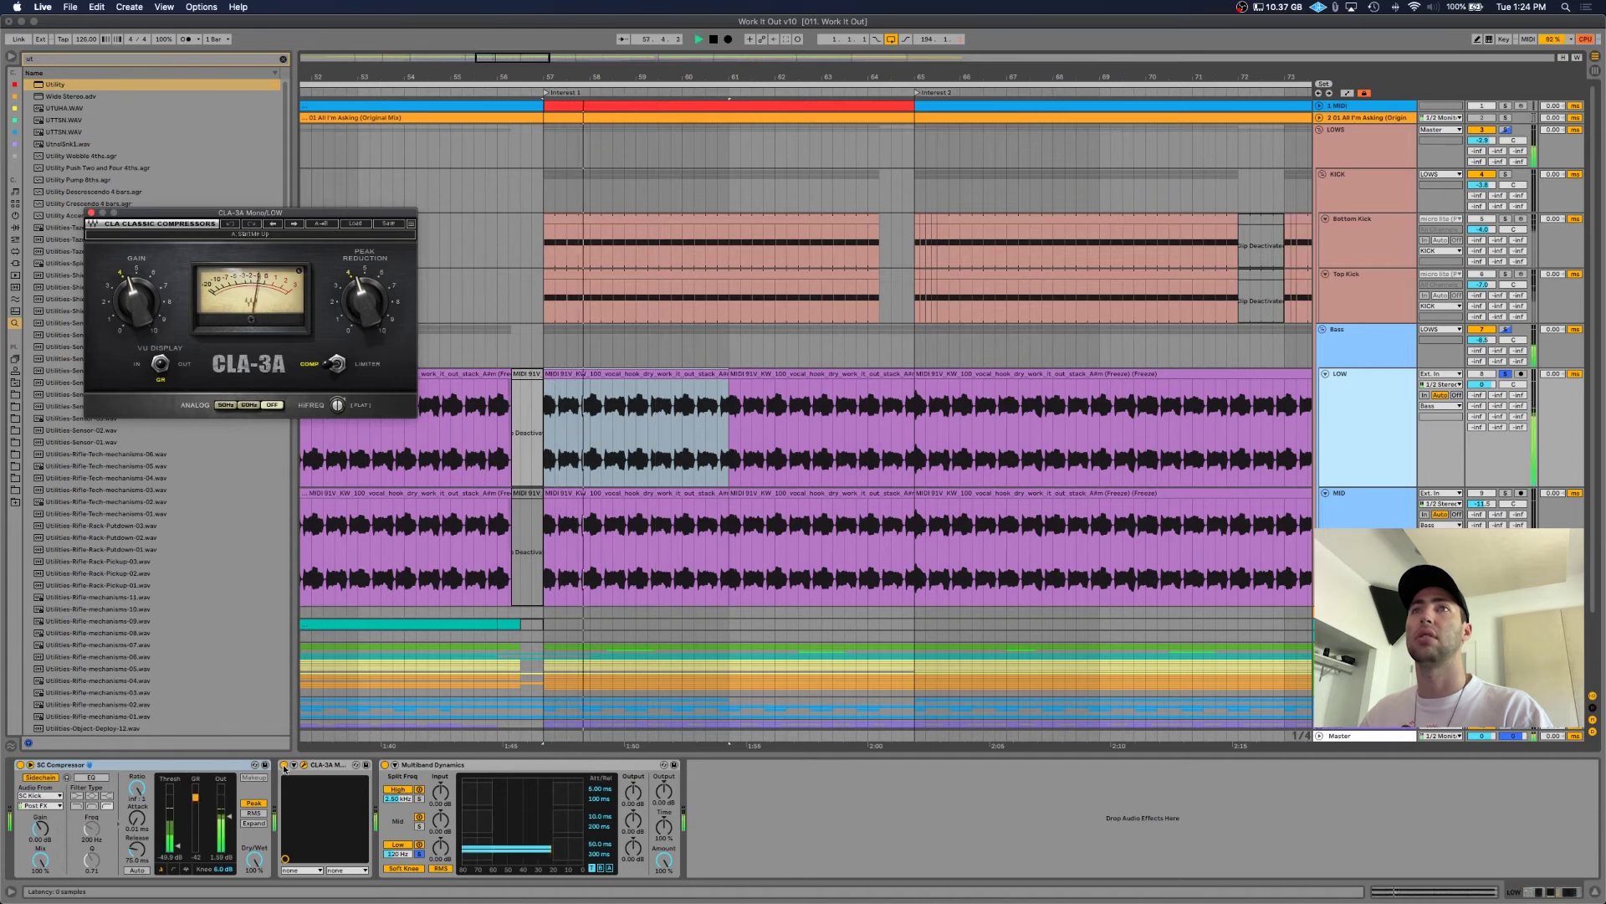
left_click(284, 766)
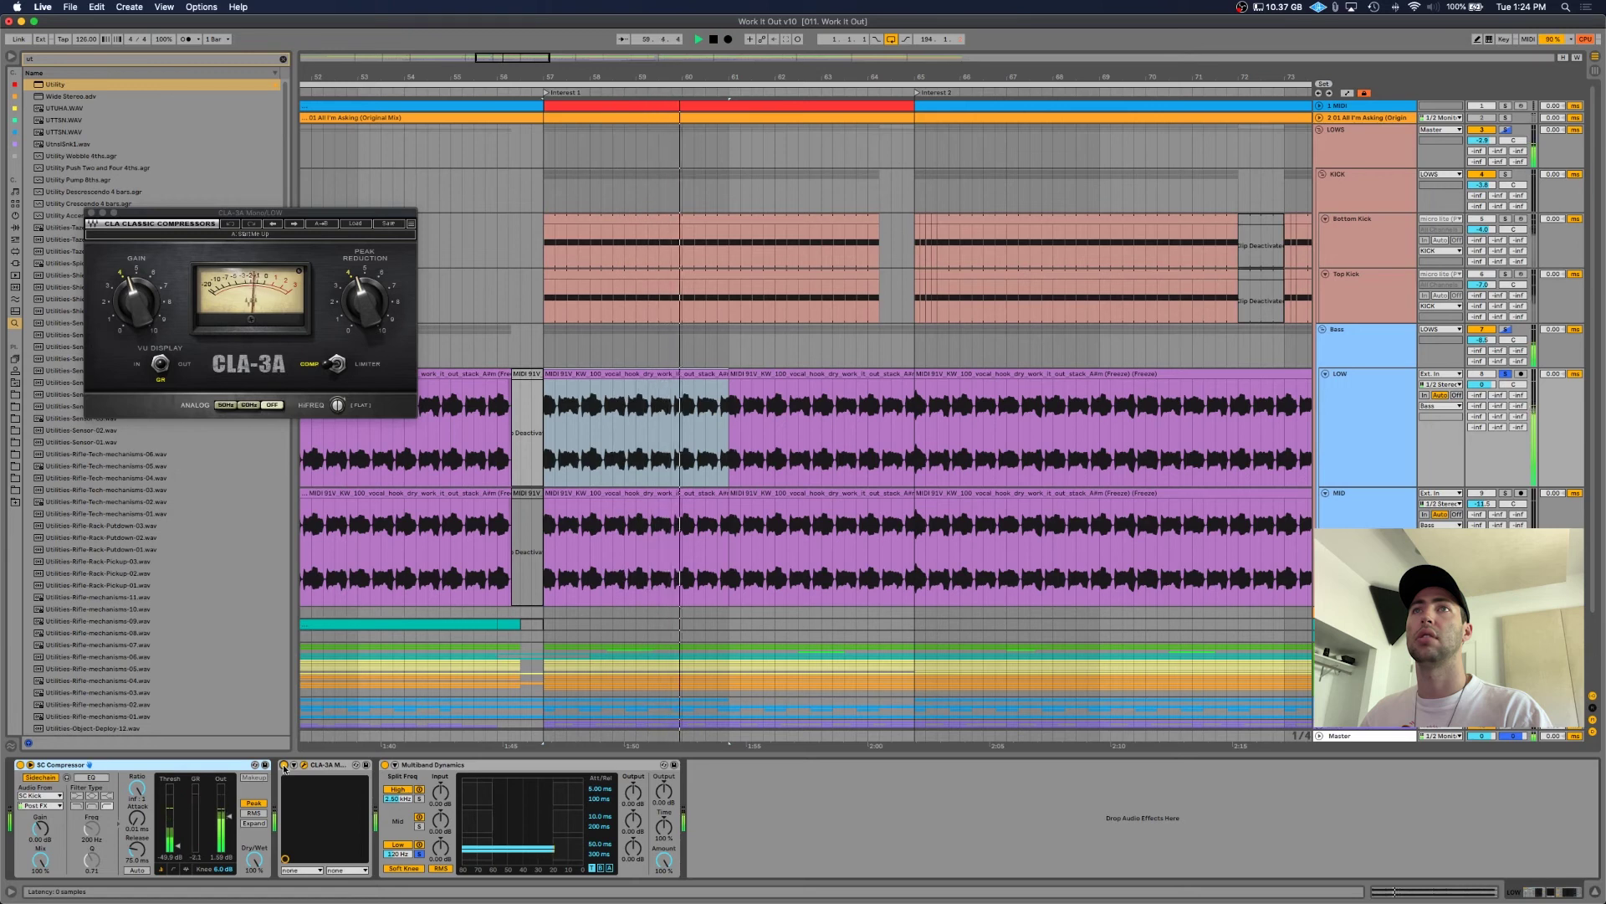
left_click(284, 766)
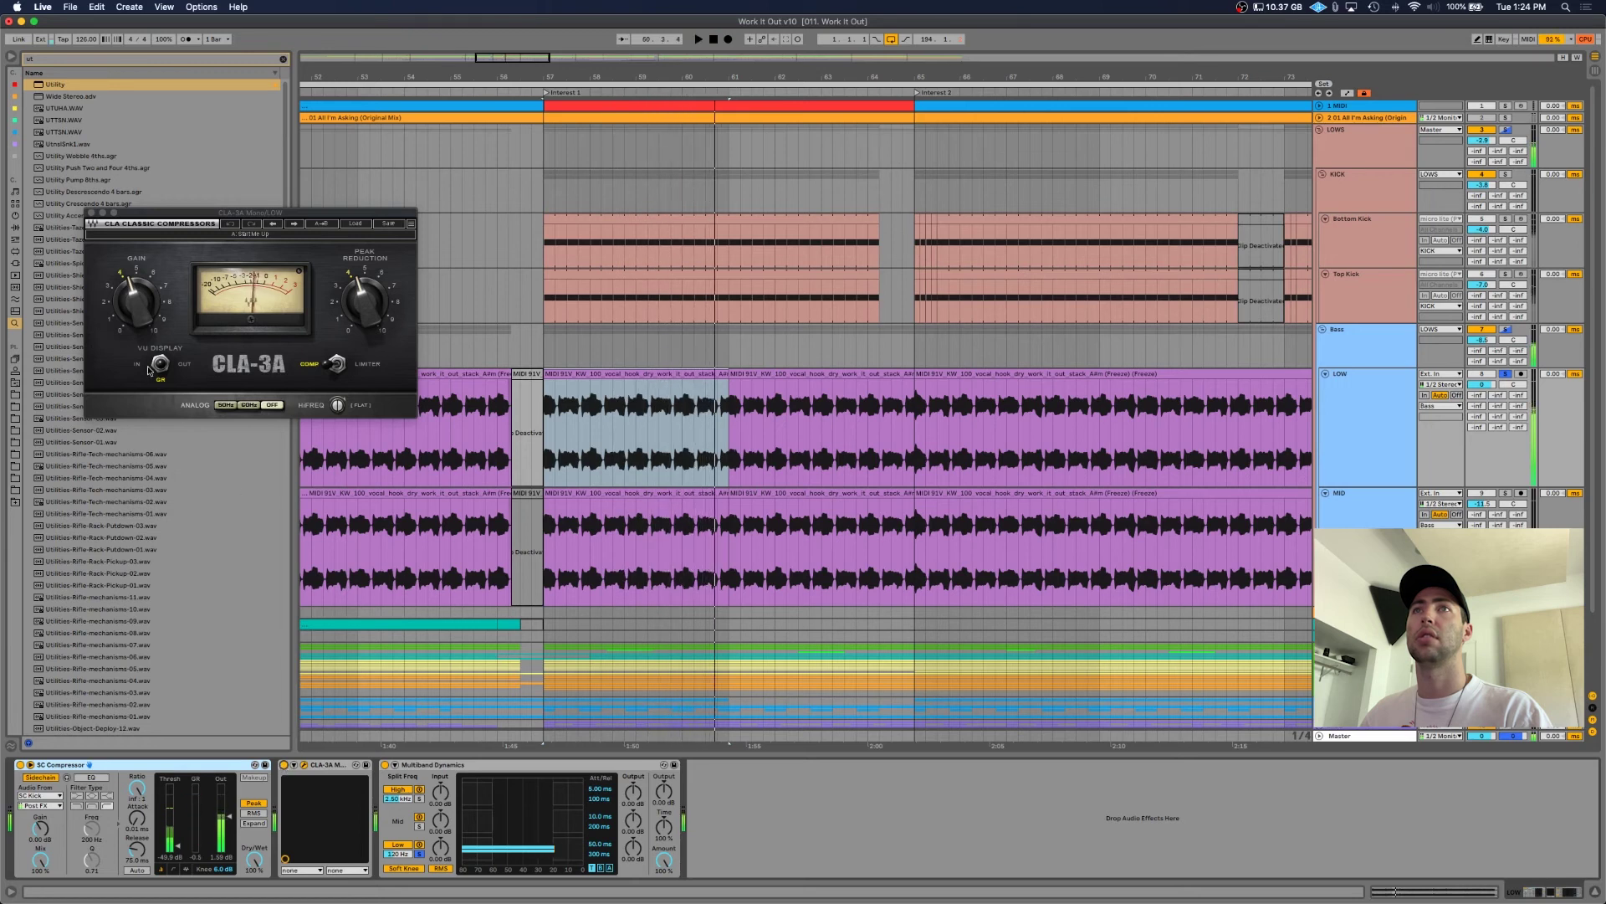
left_click(91, 212)
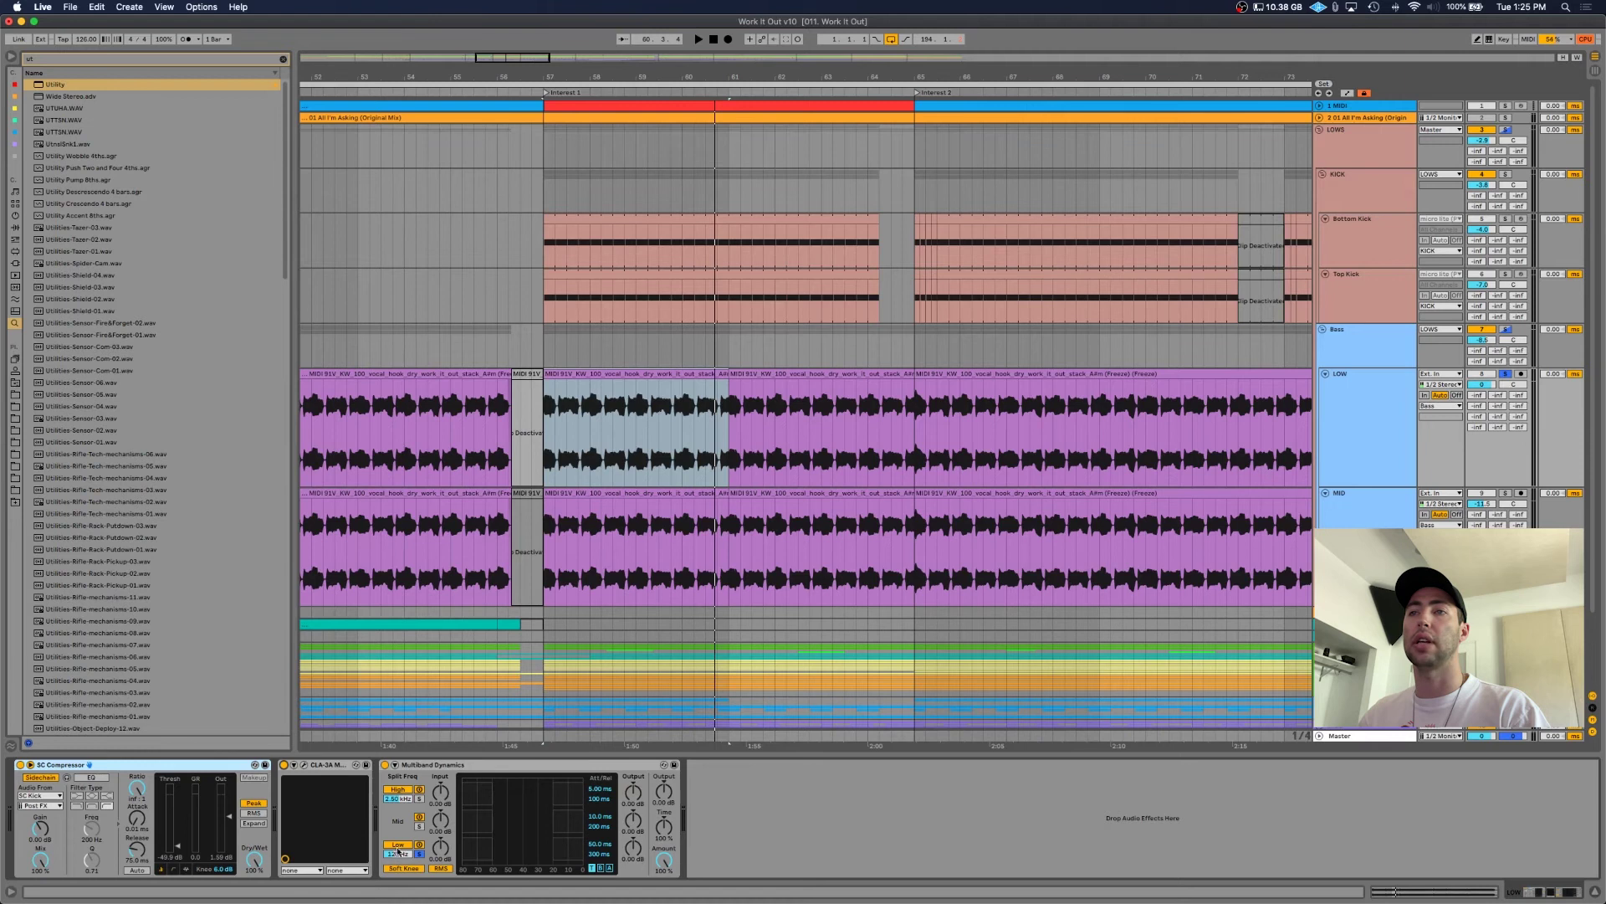
- Solo the MID bass track and switch off its EQ Eight, Overdrive and CLA-3A, leaving A Bit Warmer on
left_click(916, 602)
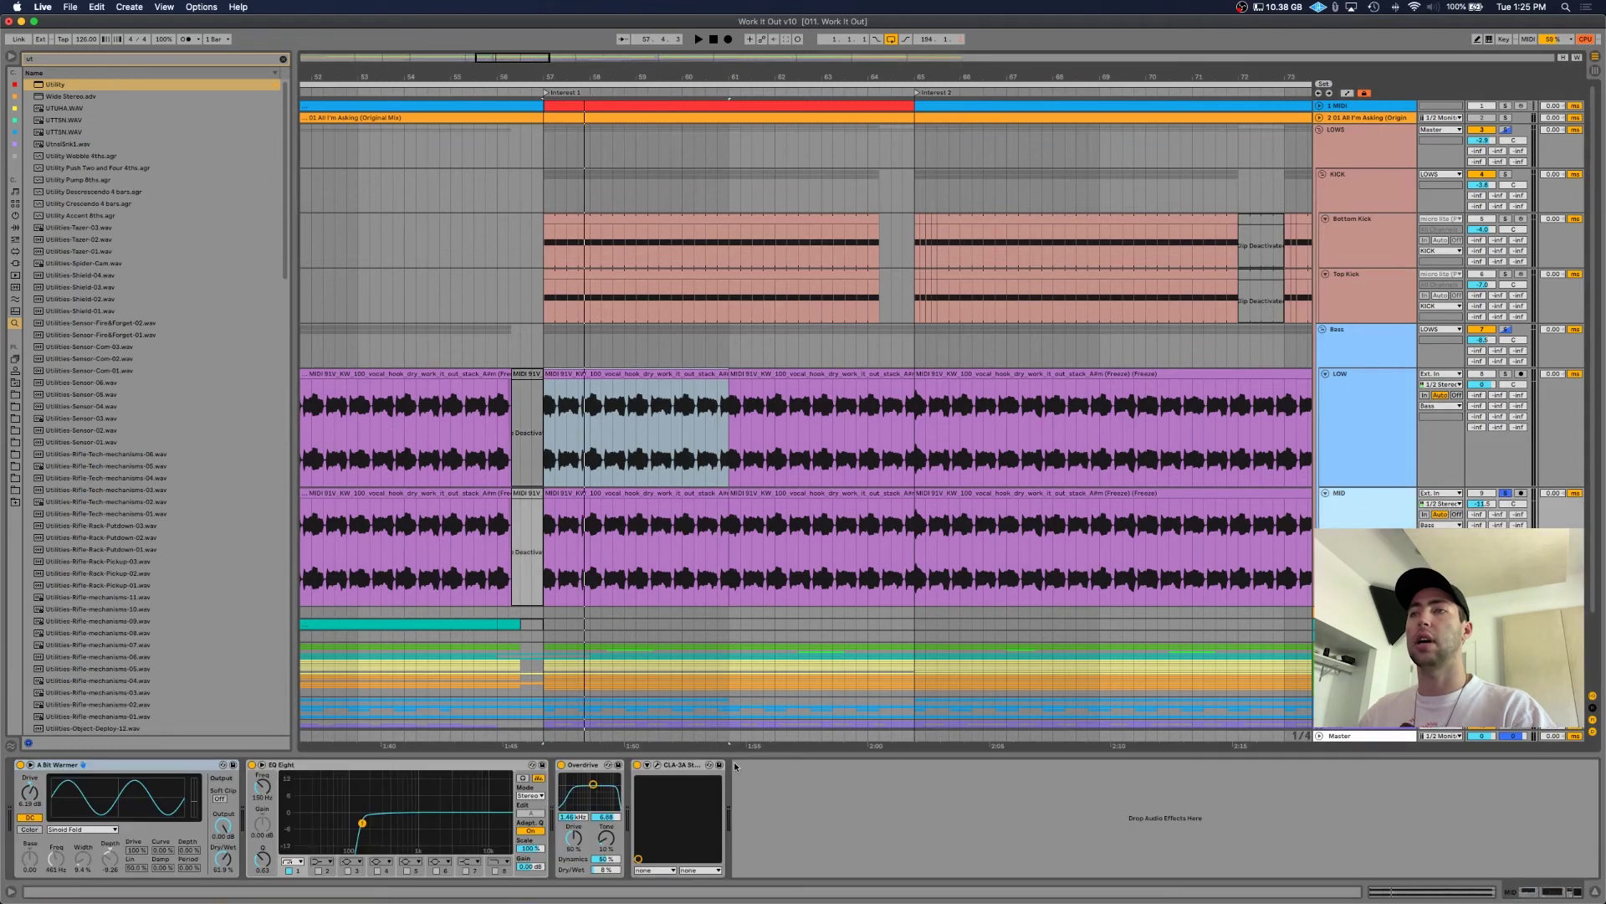
left_click(55, 766)
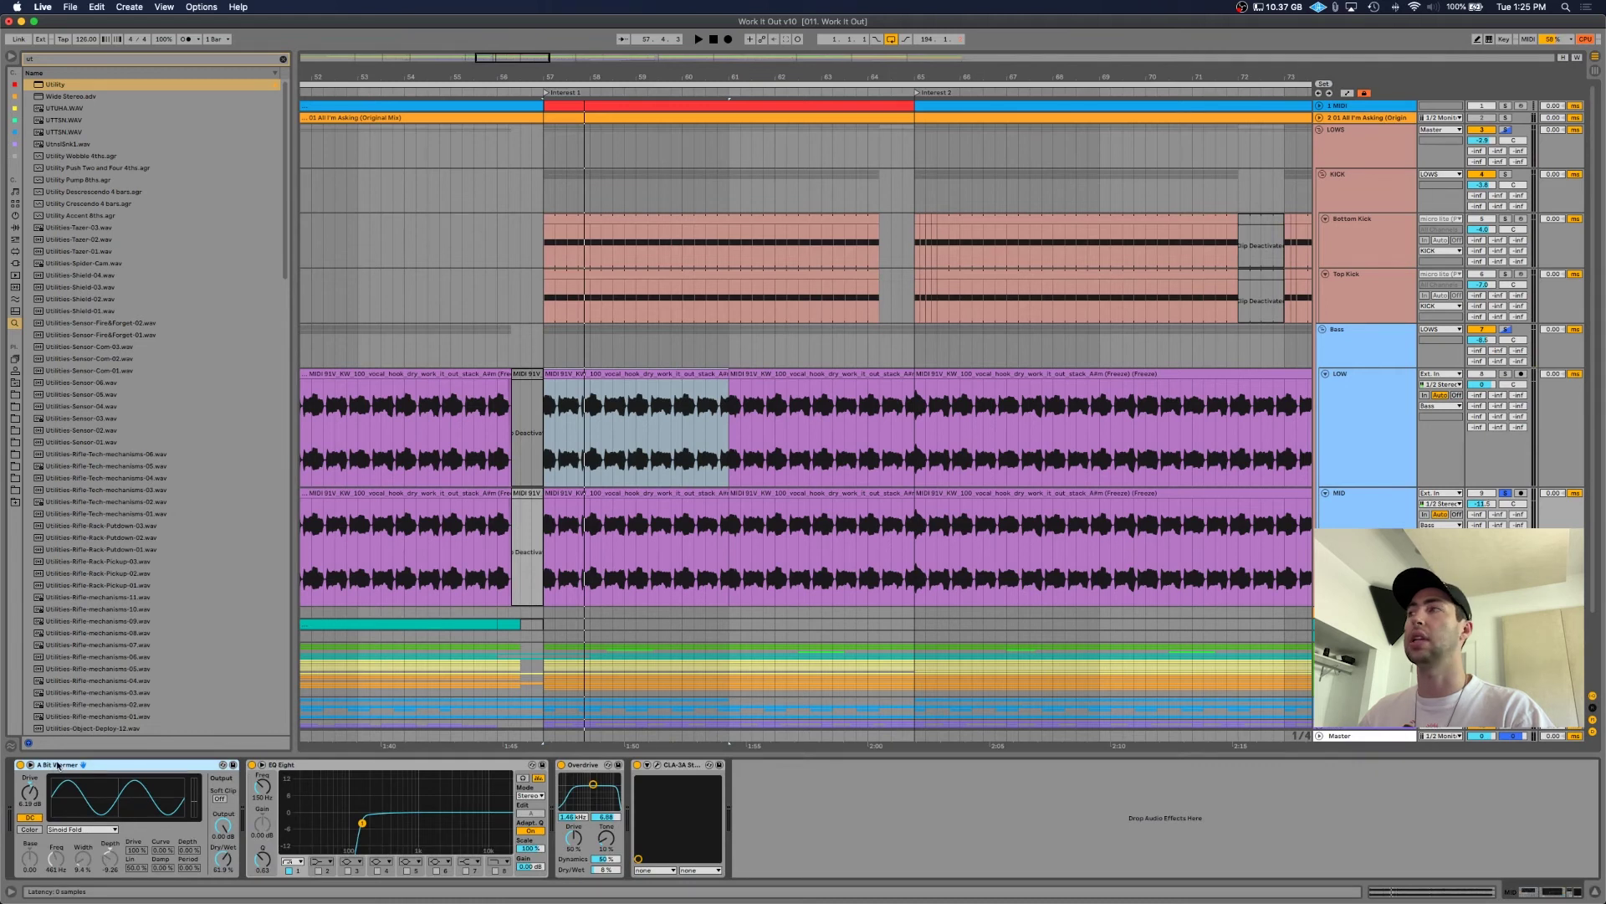
left_click(252, 764)
left_click(561, 763)
left_click(638, 764)
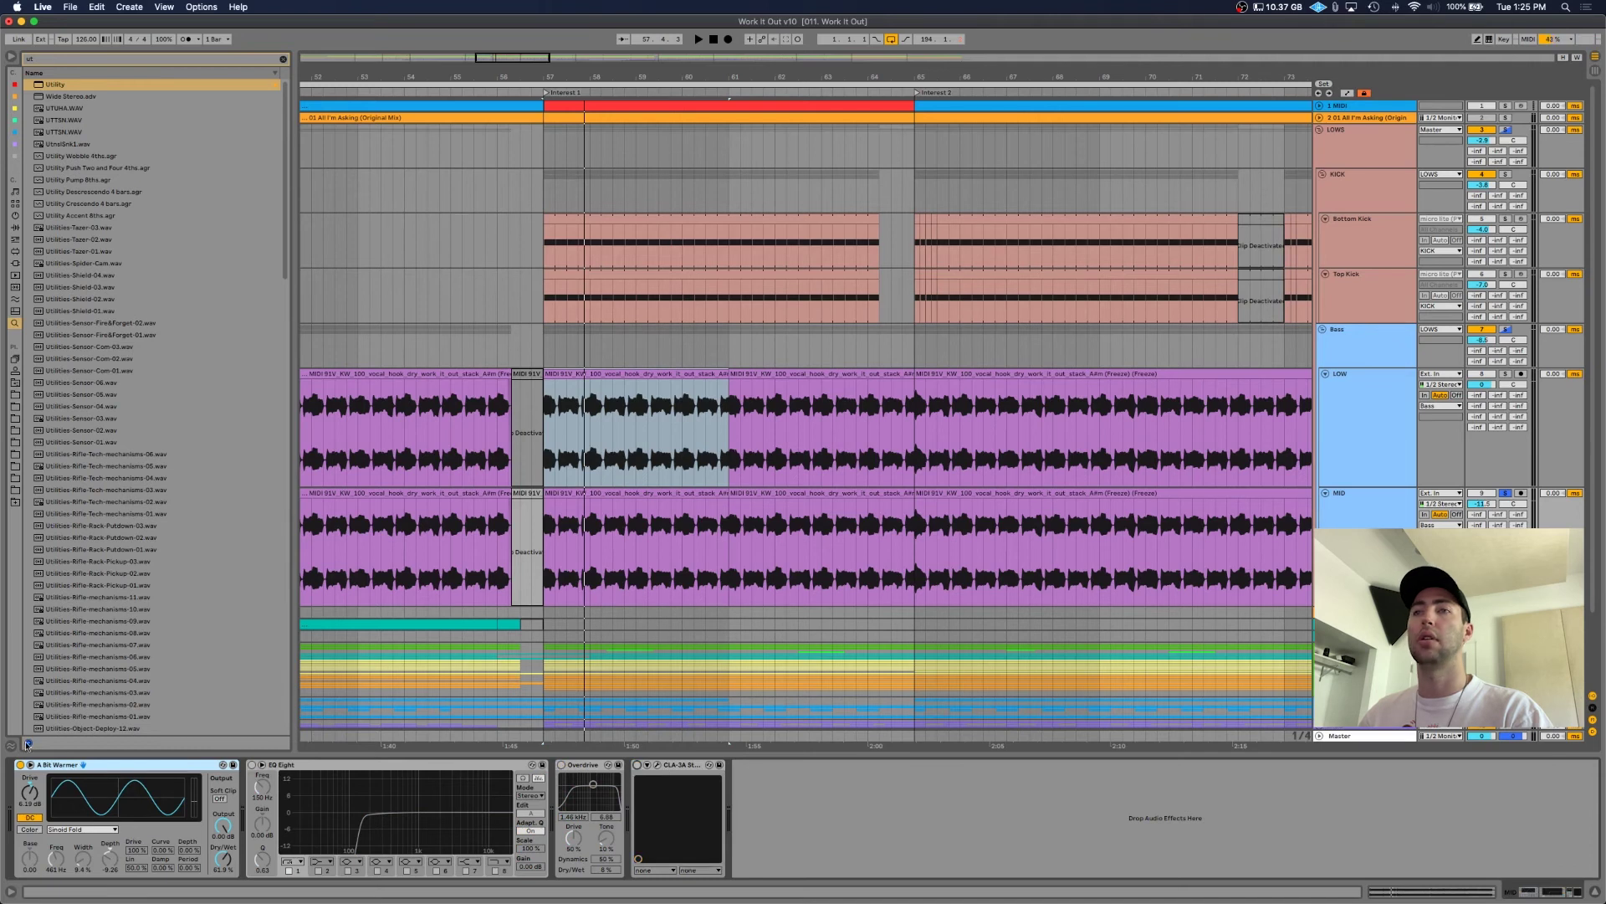
- Play the MID bass and compare it with A Bit Warmer on and off, leaving it on
key("space")
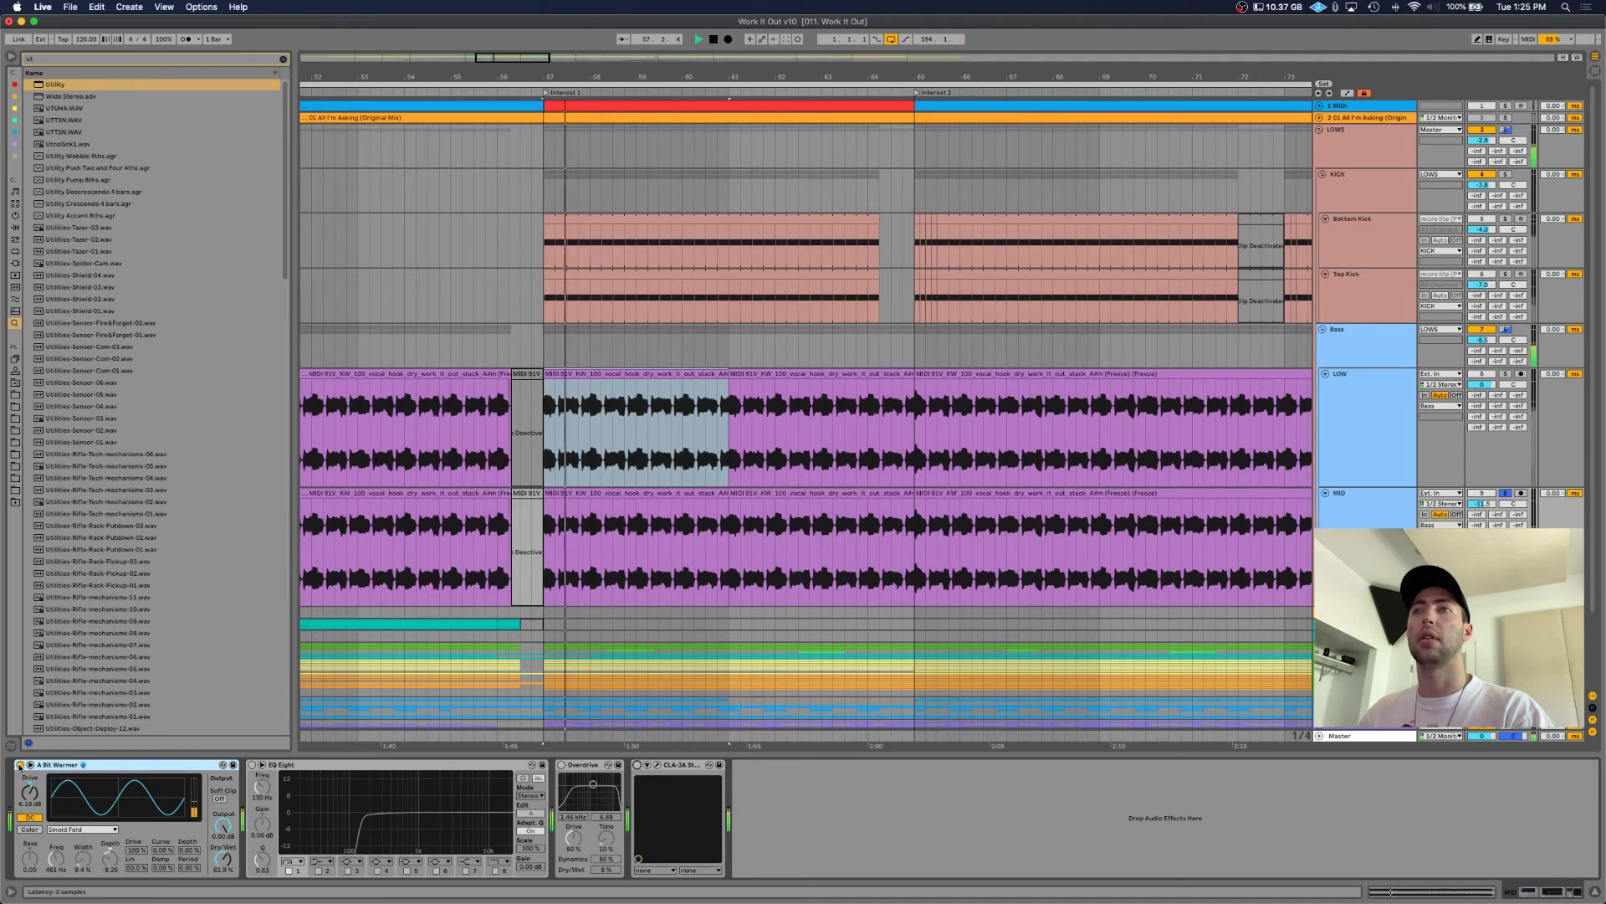
left_click(20, 763)
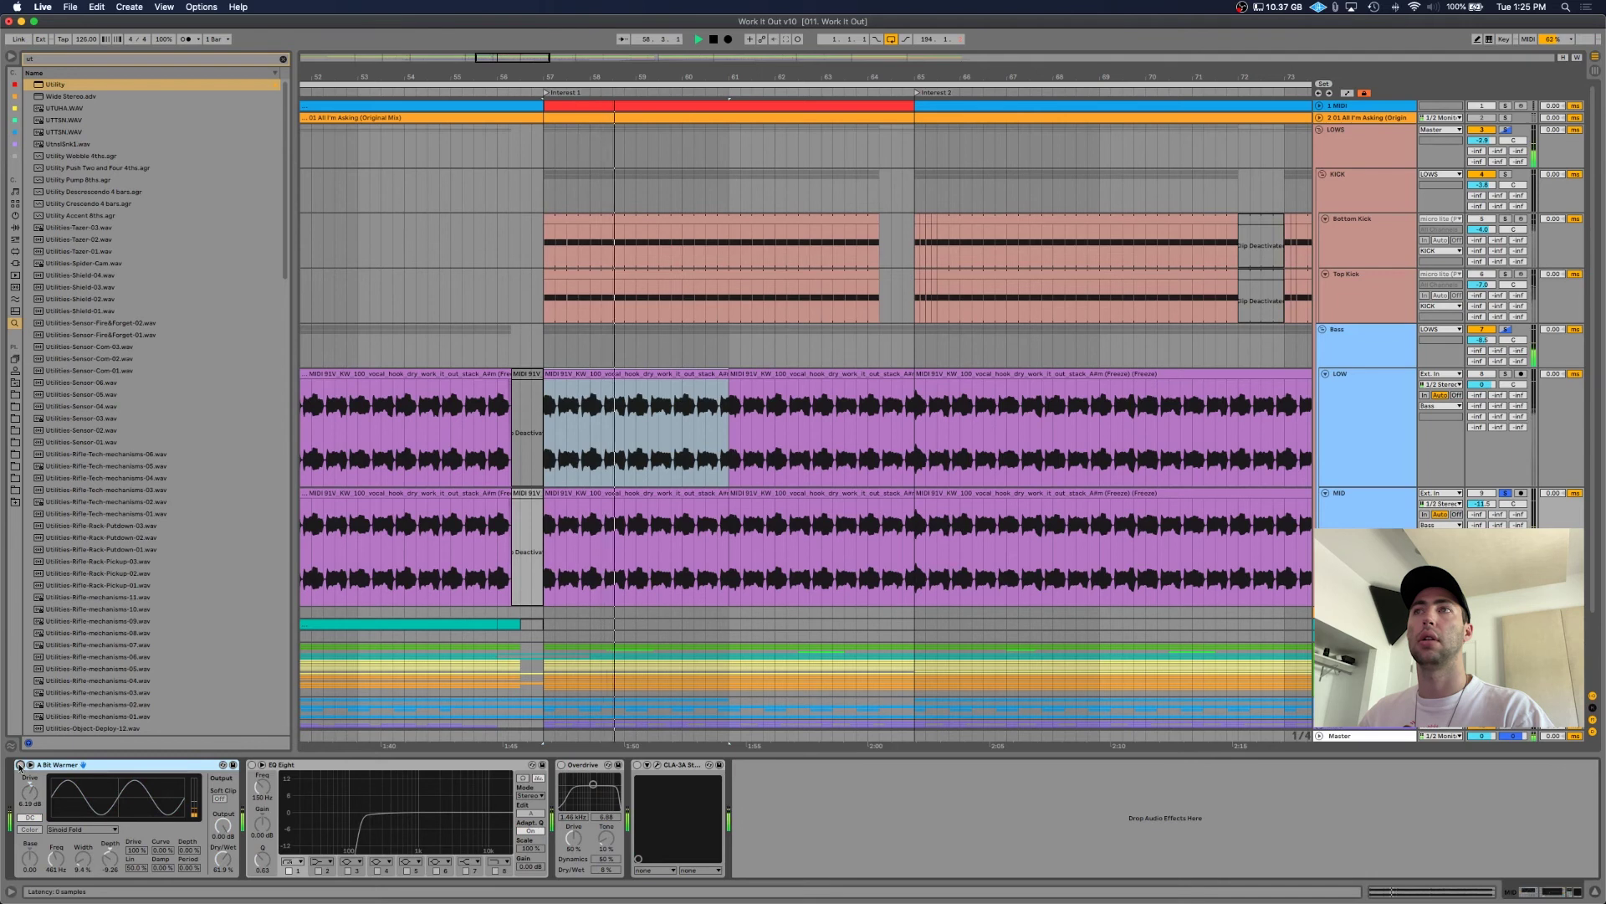
left_click(20, 764)
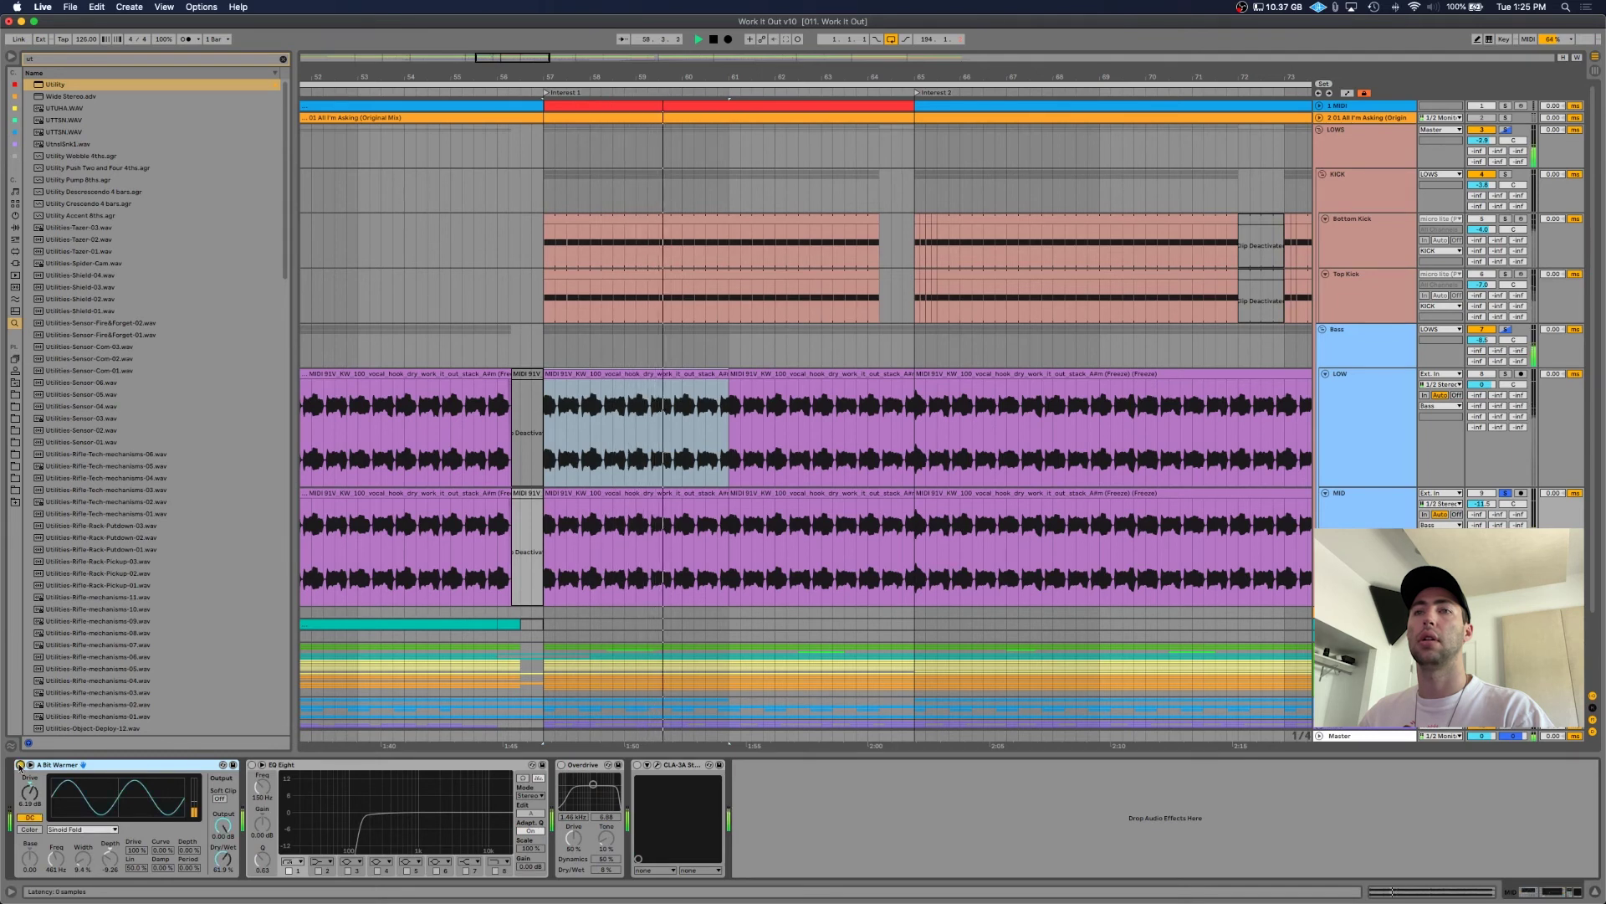
- Re-enable EQ Eight on the MID bass and compare playback with its low-cut band off and on
left_click(251, 765)
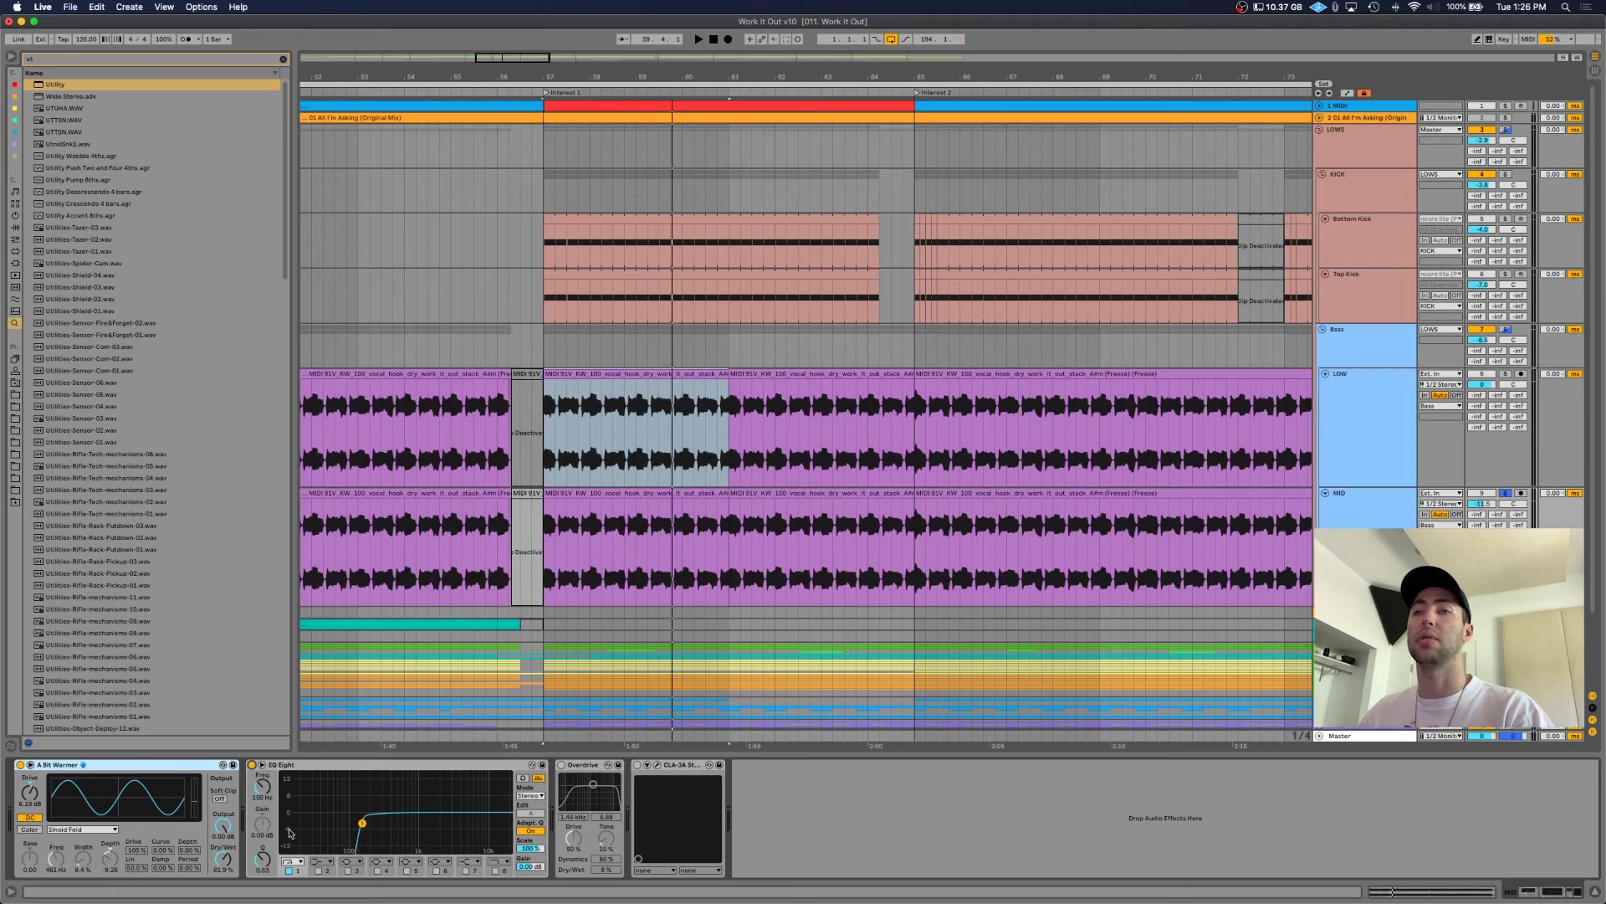
key("space")
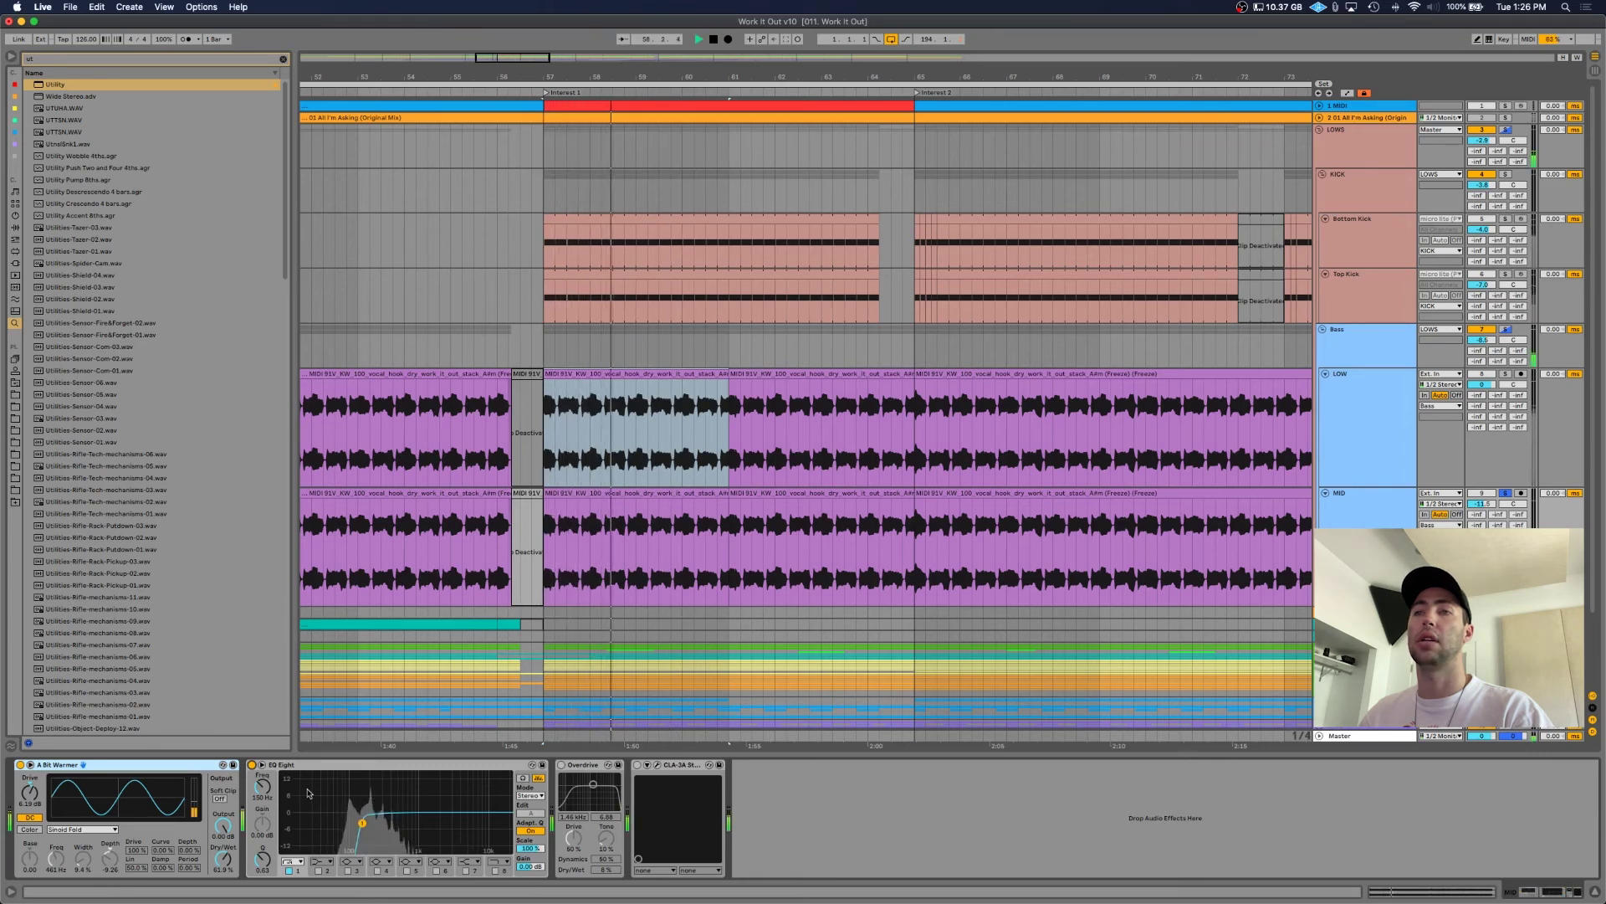
left_click(289, 870)
left_click(289, 870)
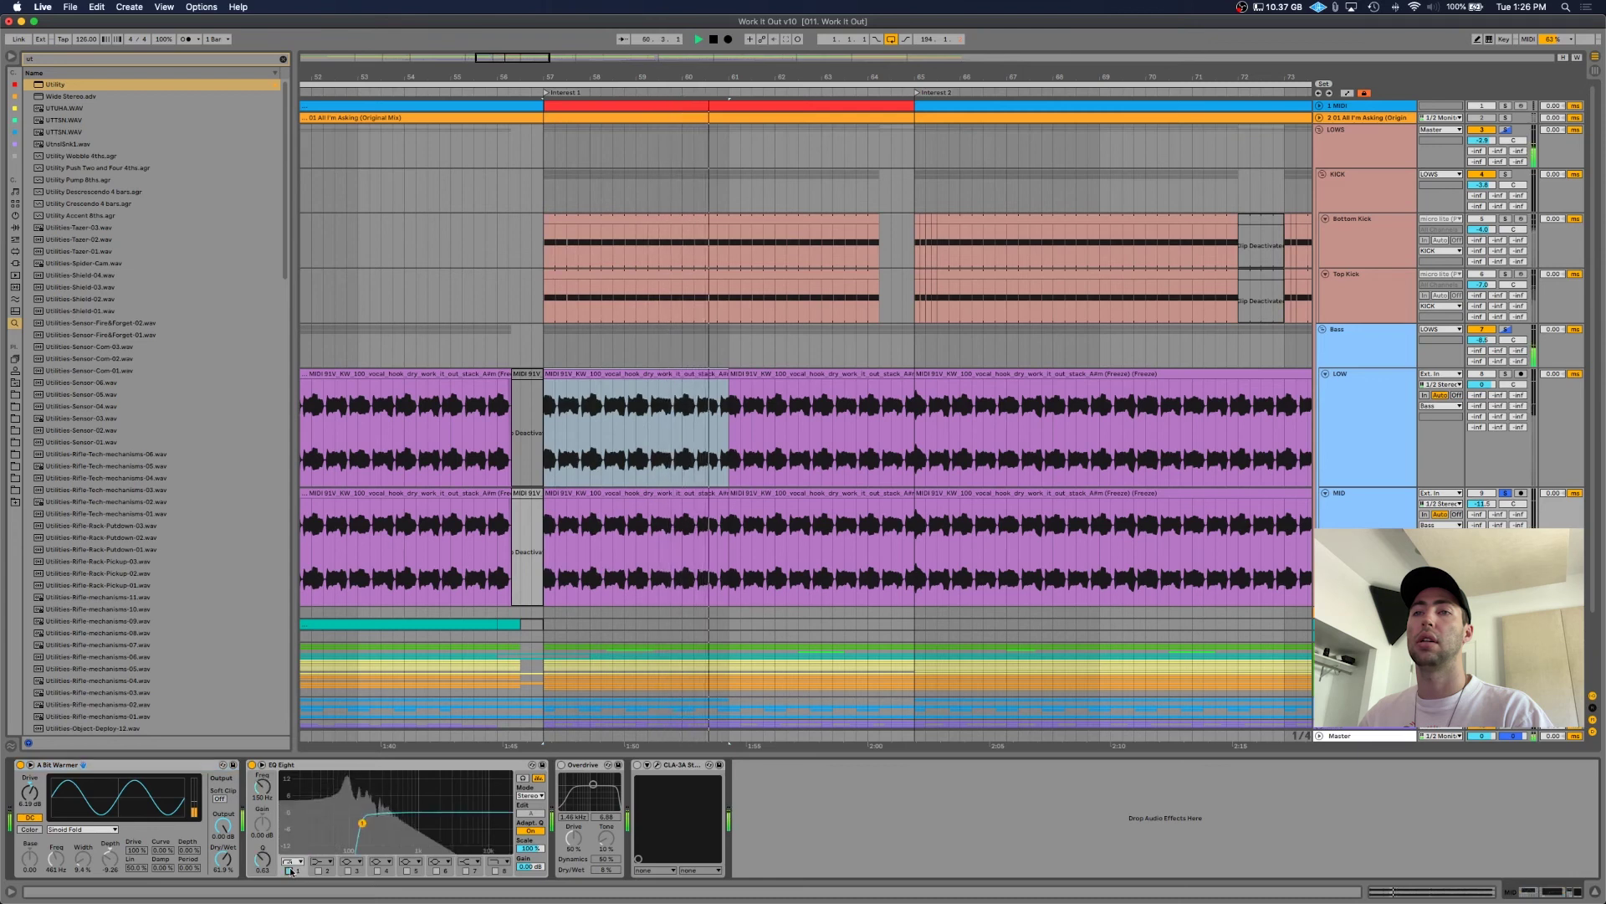
key("space")
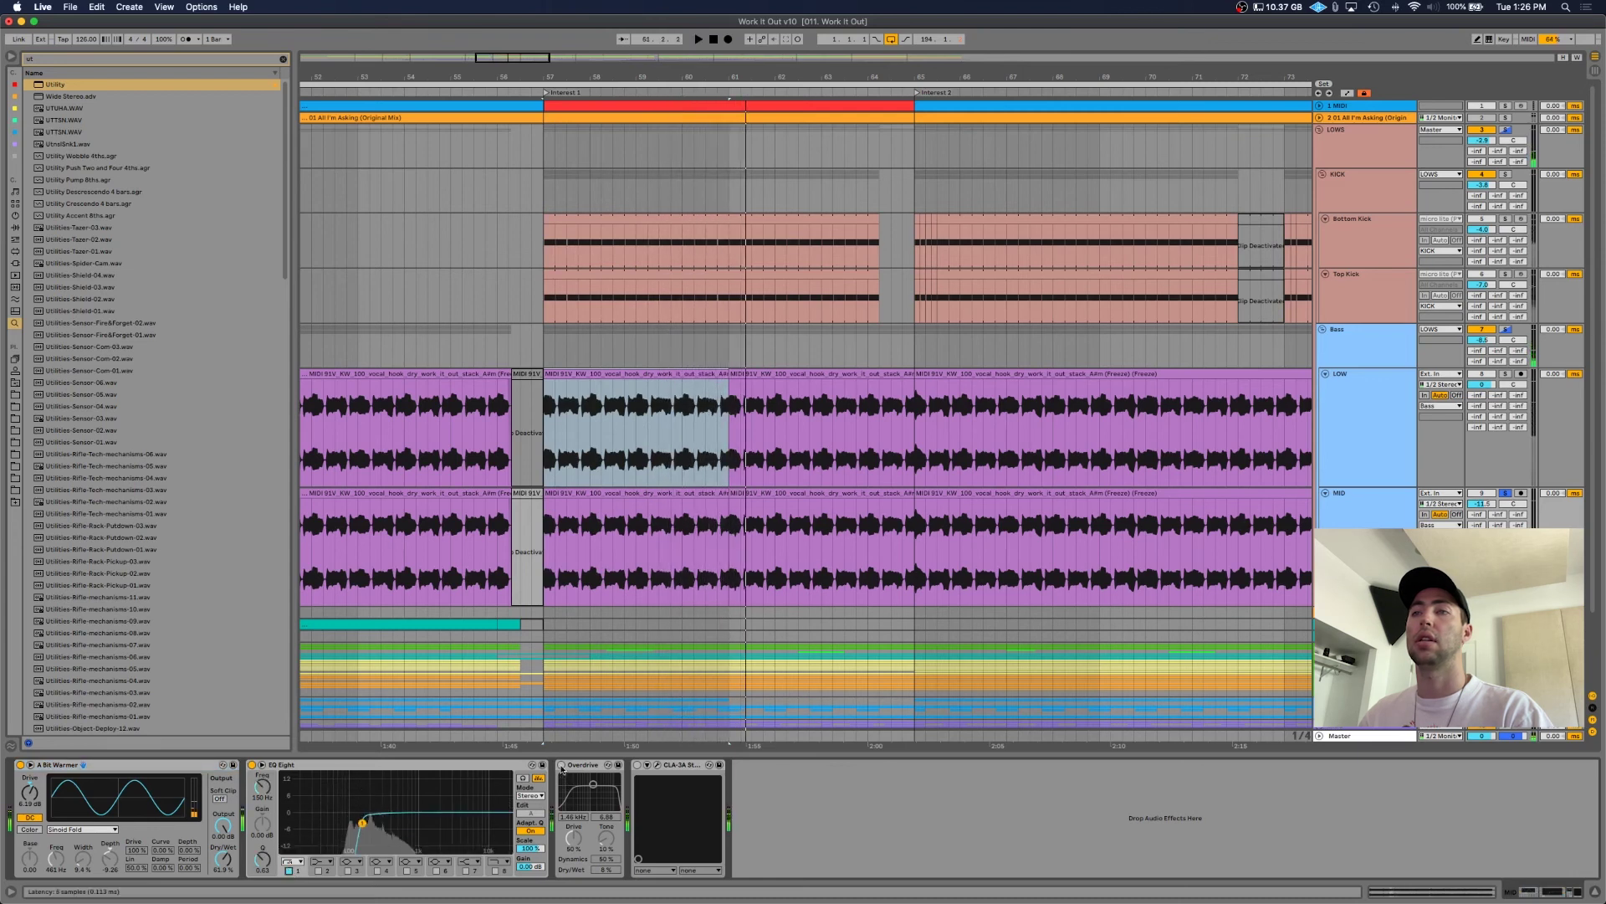
- Re-enable Overdrive on the MID bass and compare playback with it on and off, leaving it on
left_click(562, 766)
key("space")
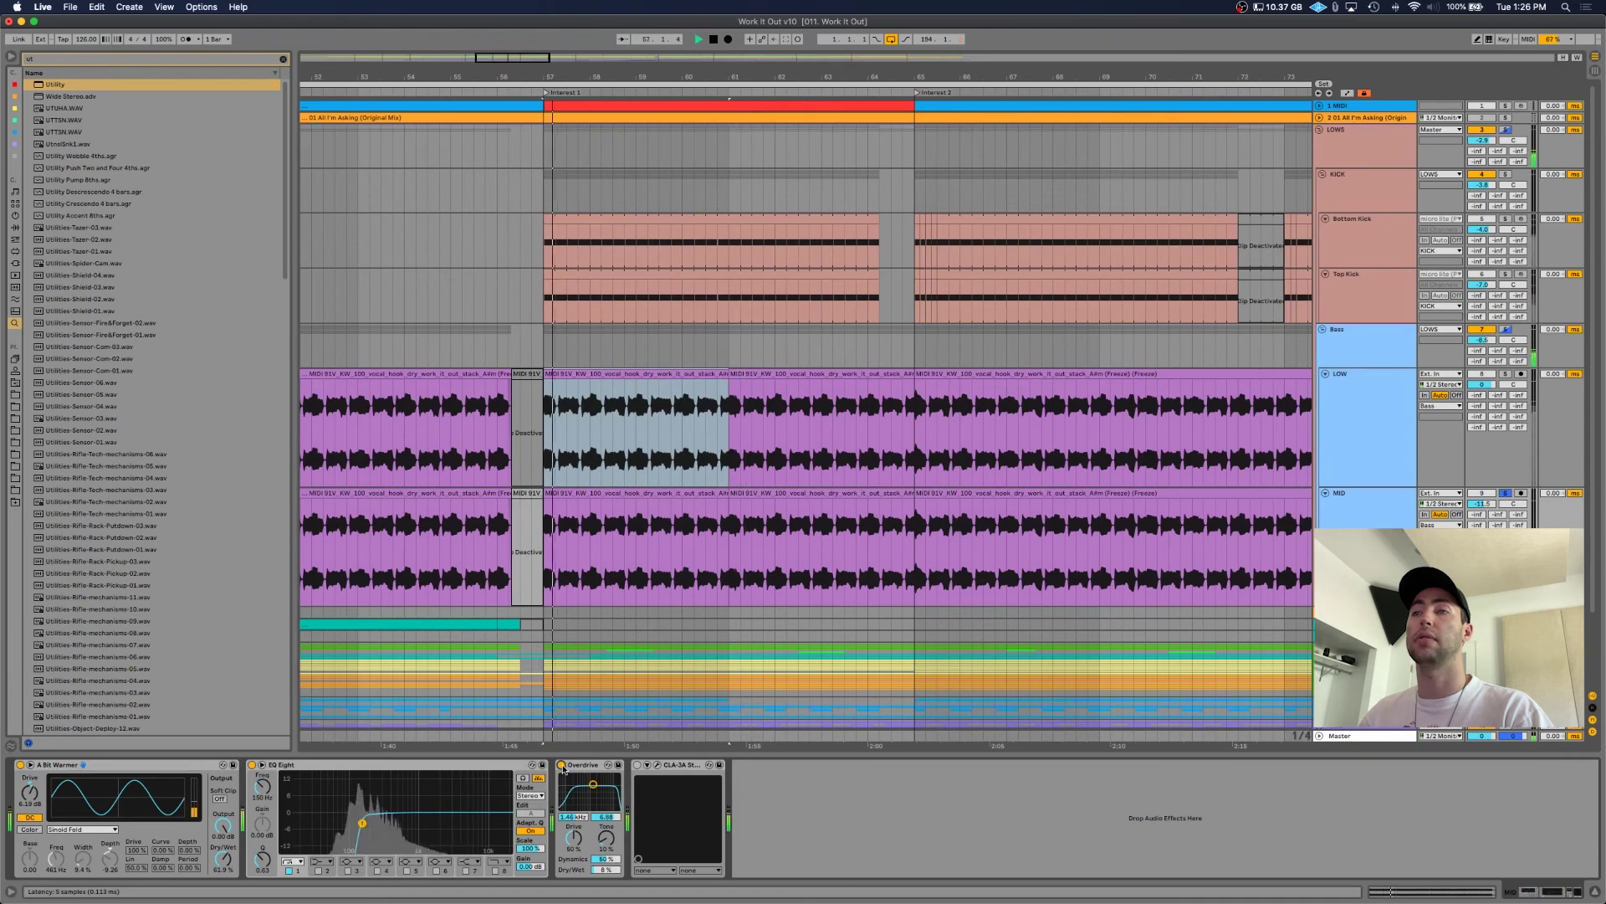
left_click(562, 765)
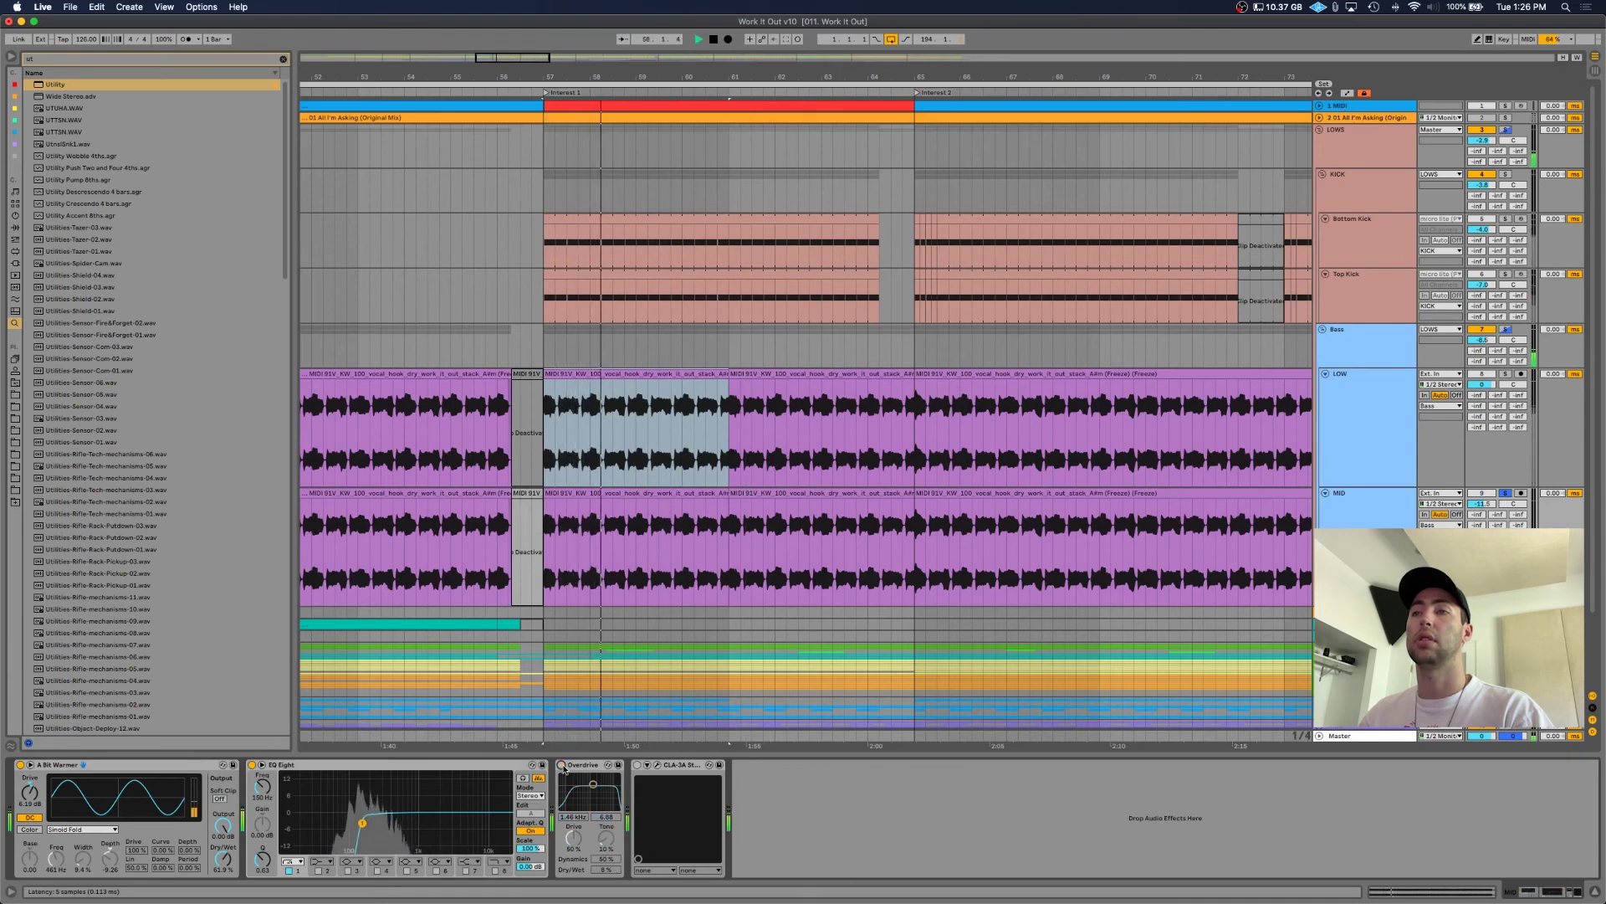
left_click(562, 765)
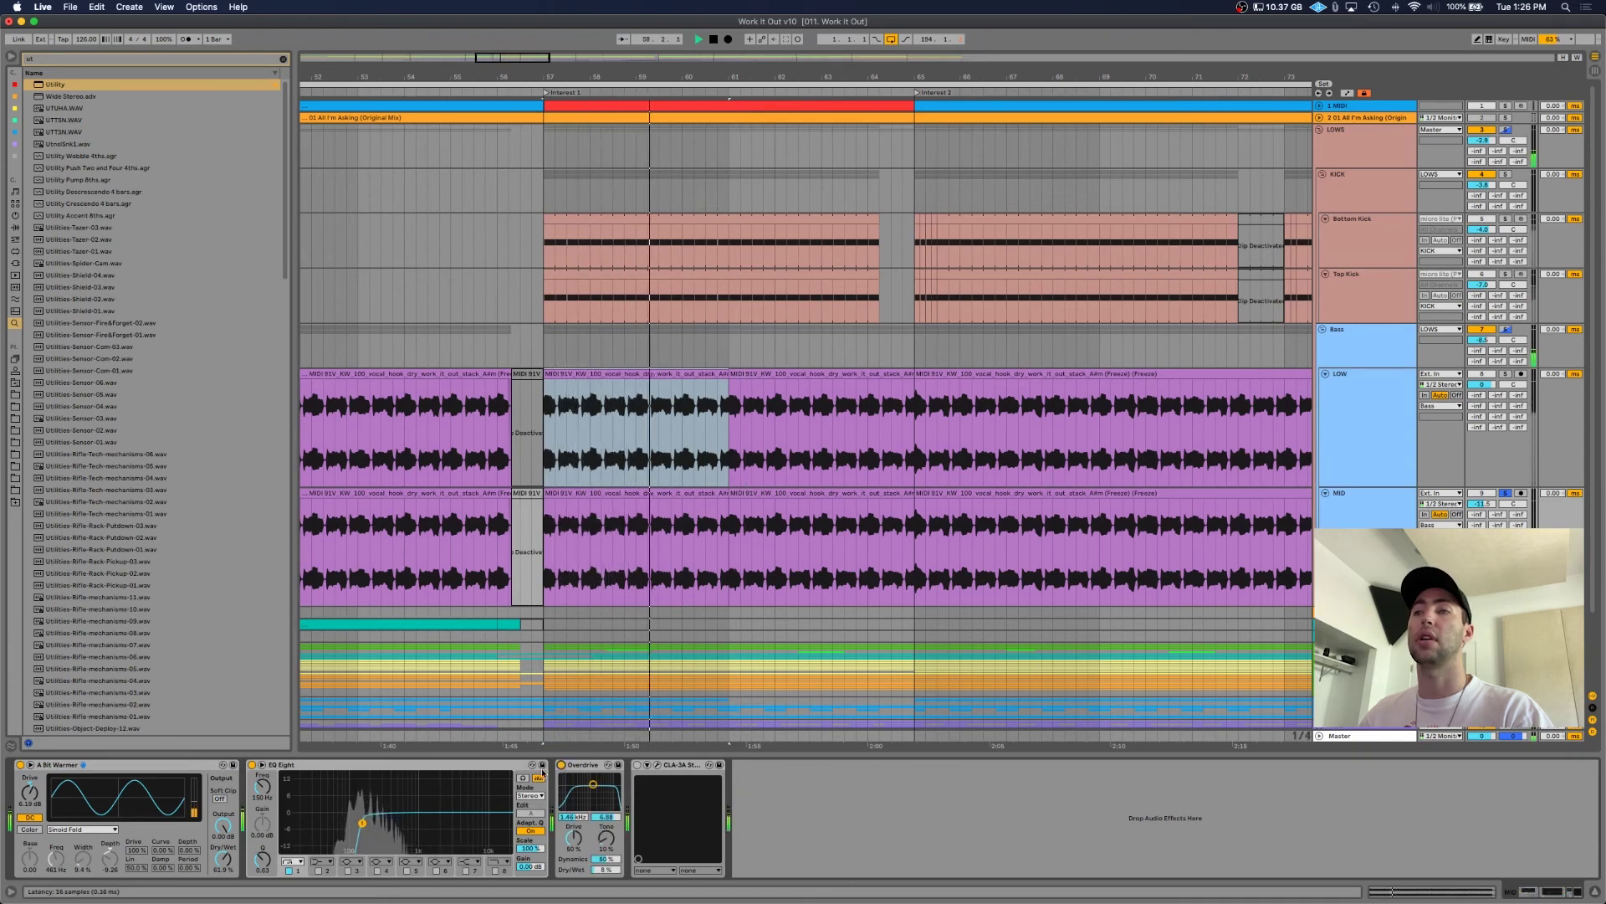
- Enable the CLA-3A on the MID bass, view its settings during playback, and play the whole Bass group soloed
left_click(658, 766)
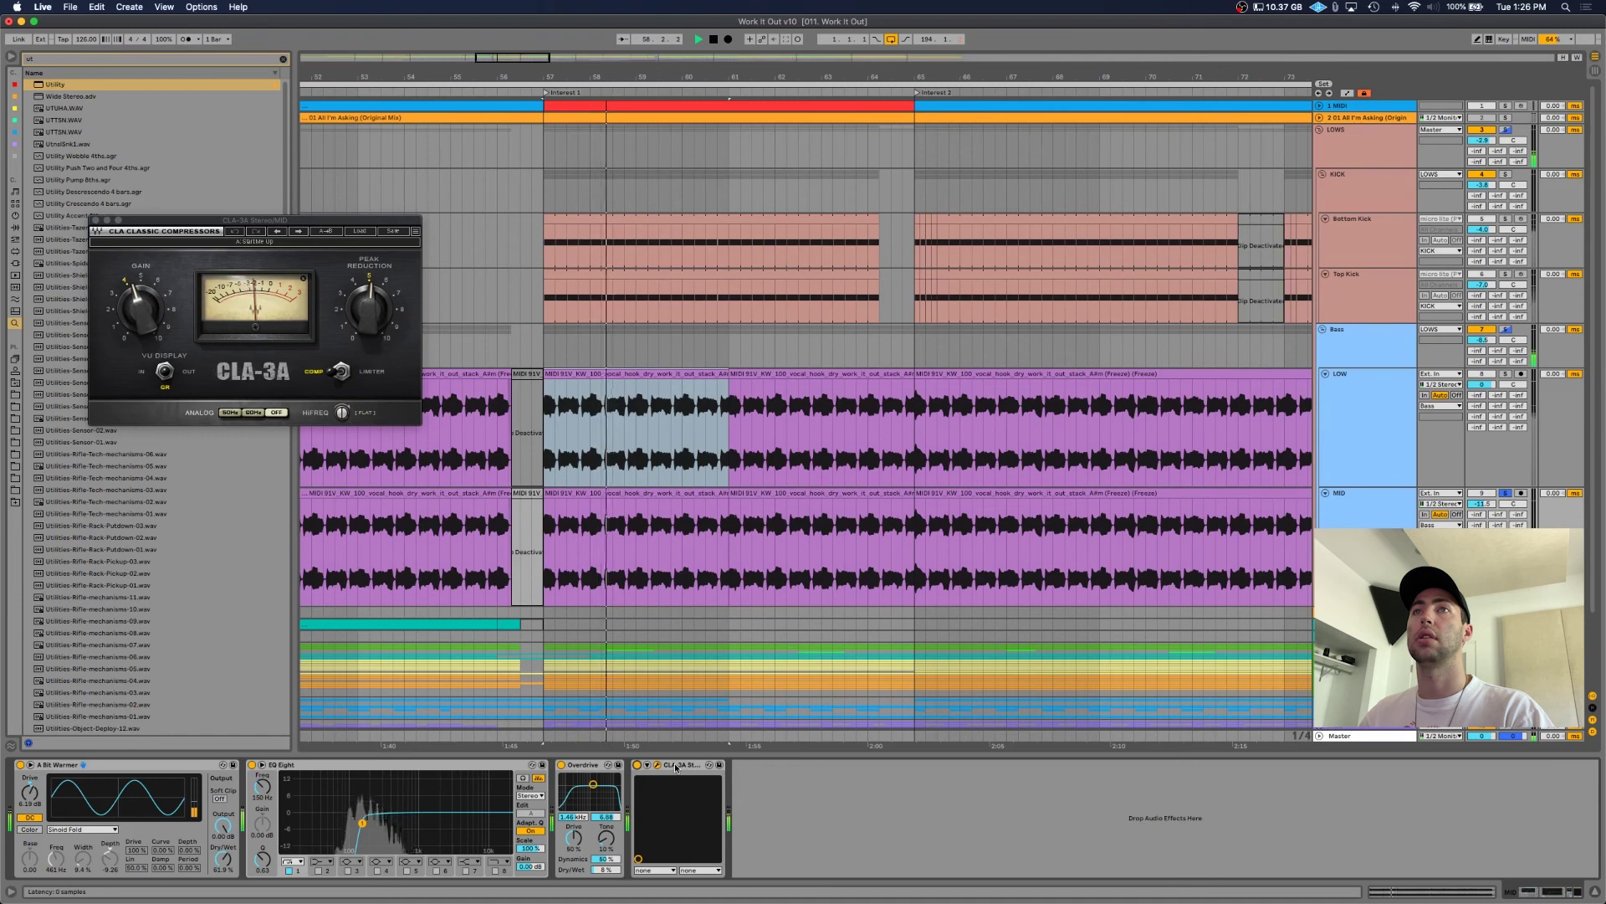
left_click(658, 766)
key("space")
left_click(1385, 373)
key("space")
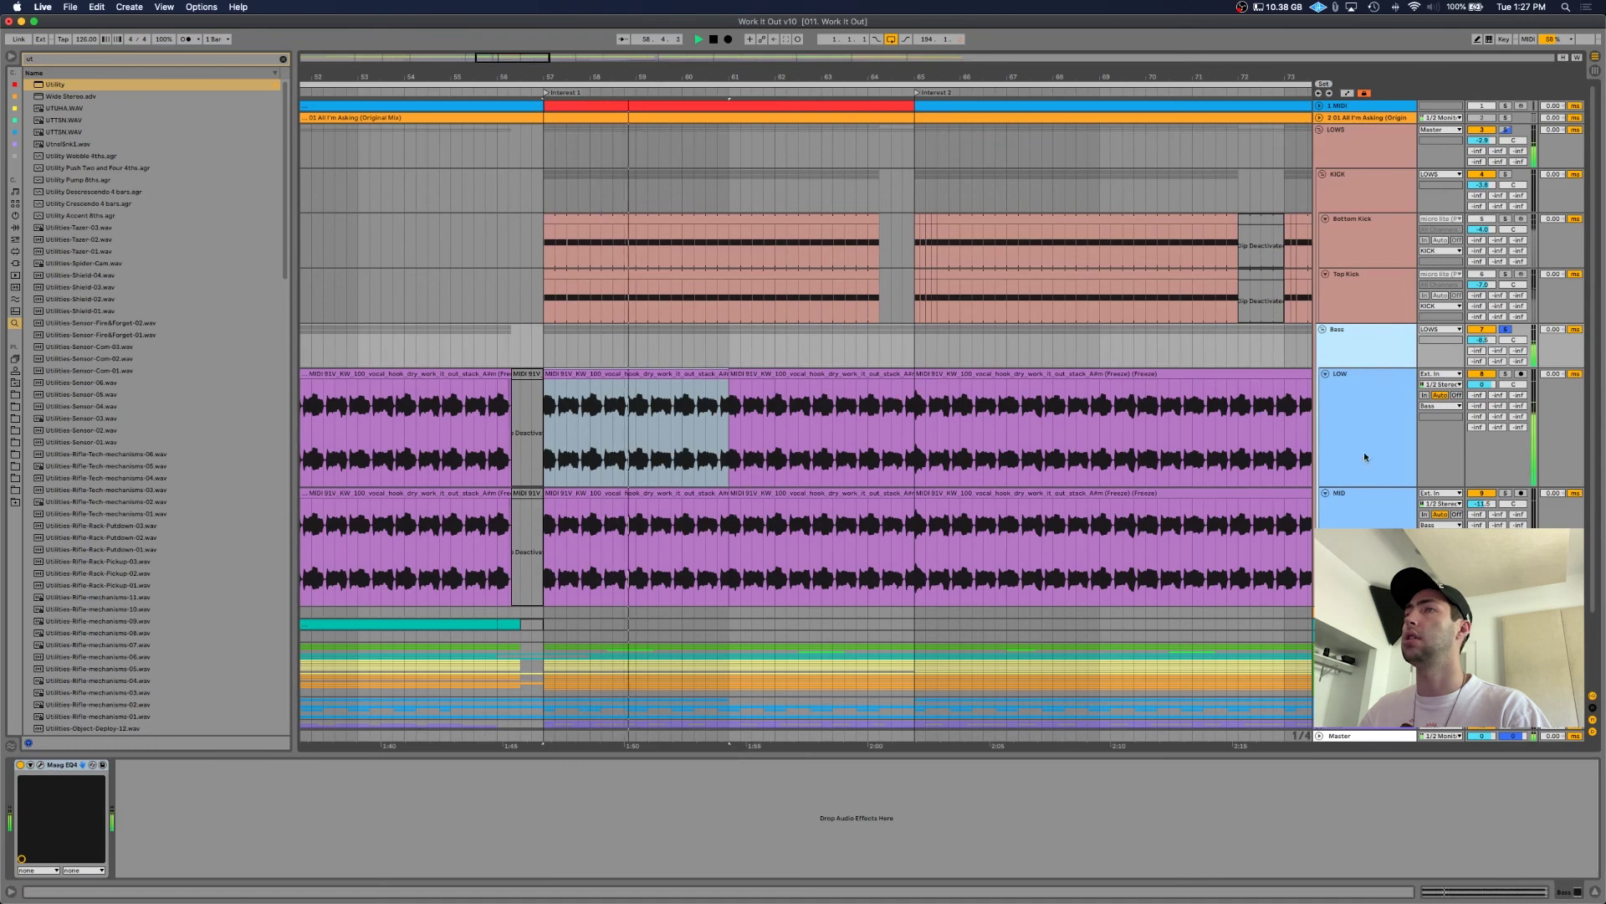
- Open the Maag EQ4 on the Bass group, move its window over the arrangement, and view its settings during playback
left_click(40, 763)
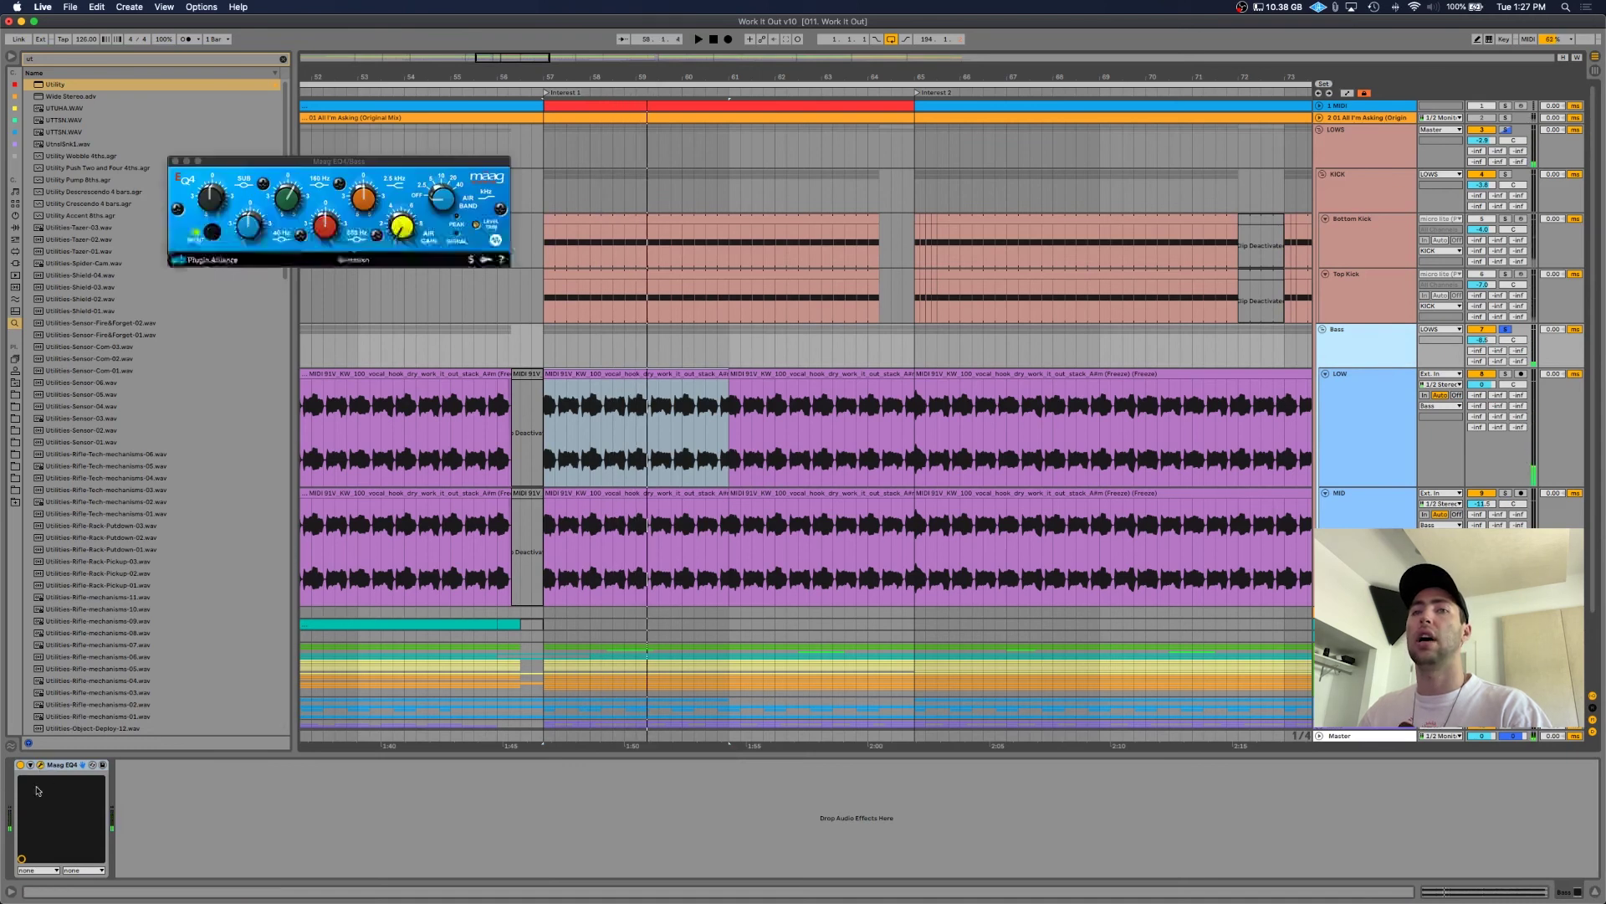
left_click_drag(355, 150, 794, 293)
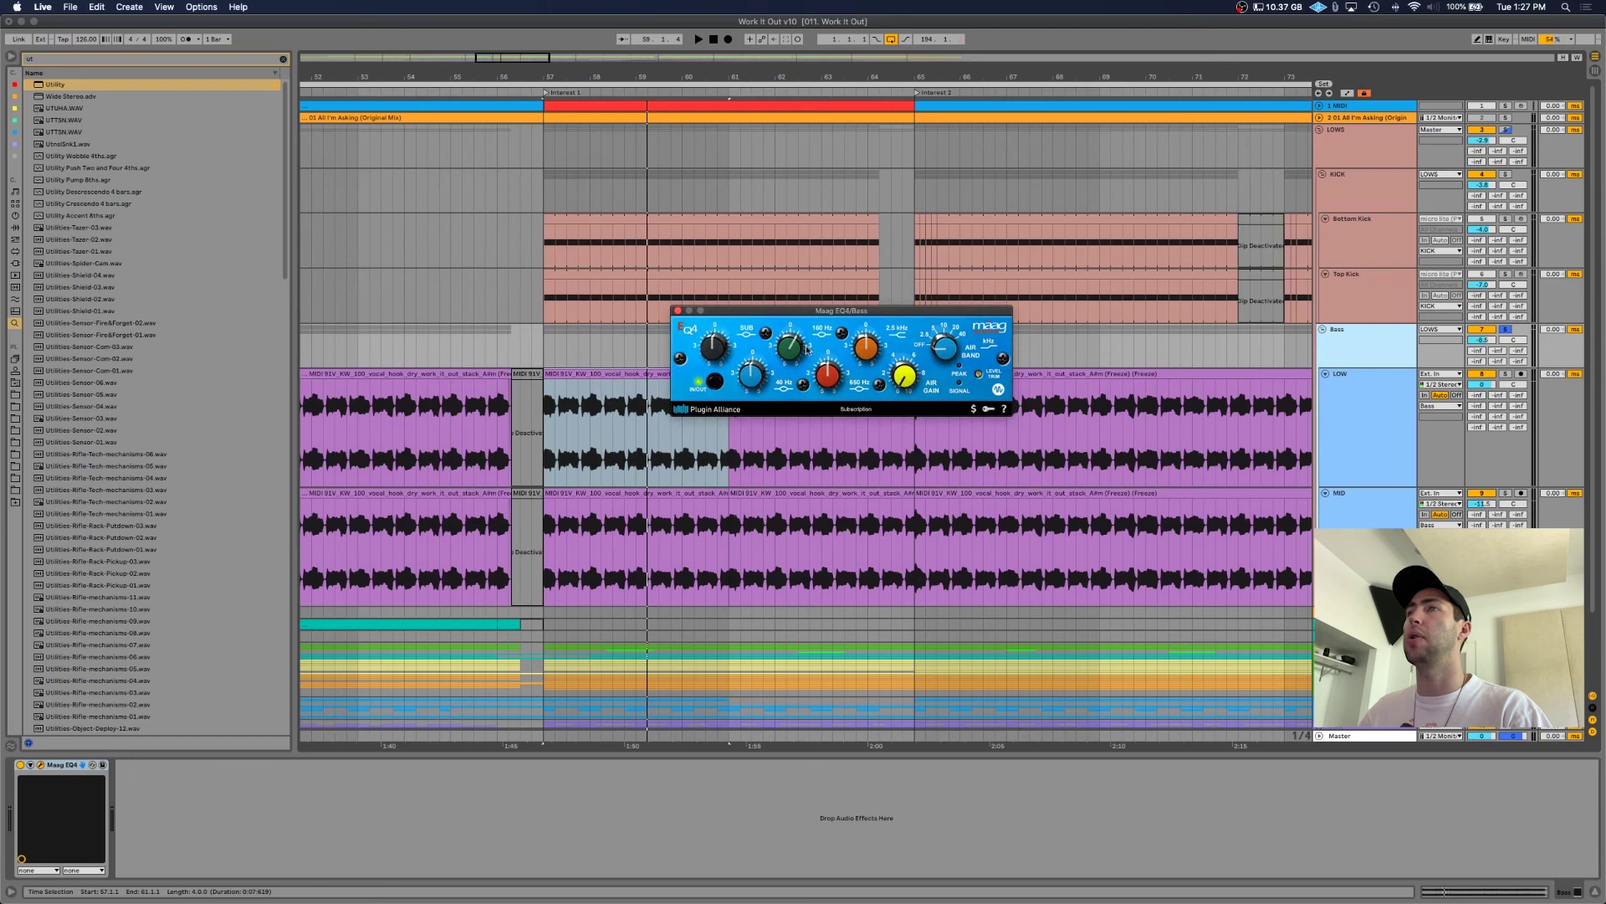
key("space")
left_click(716, 383)
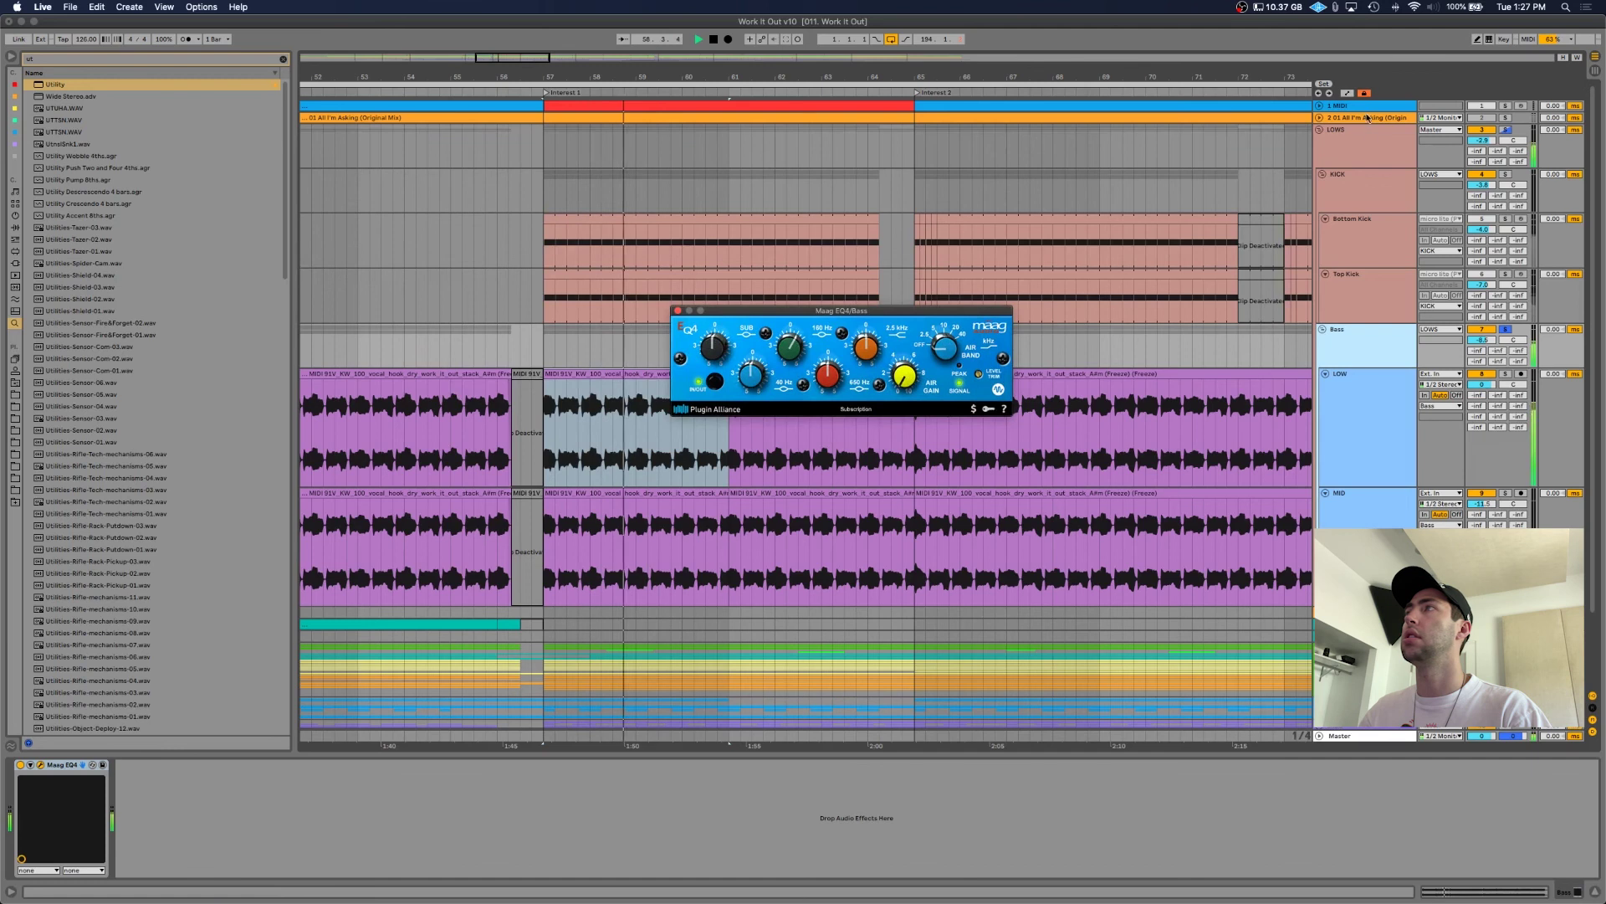
- Solo the LOWS group to play kick and bass together, stop playback, and close the Maag EQ4 window
left_click(1413, 321)
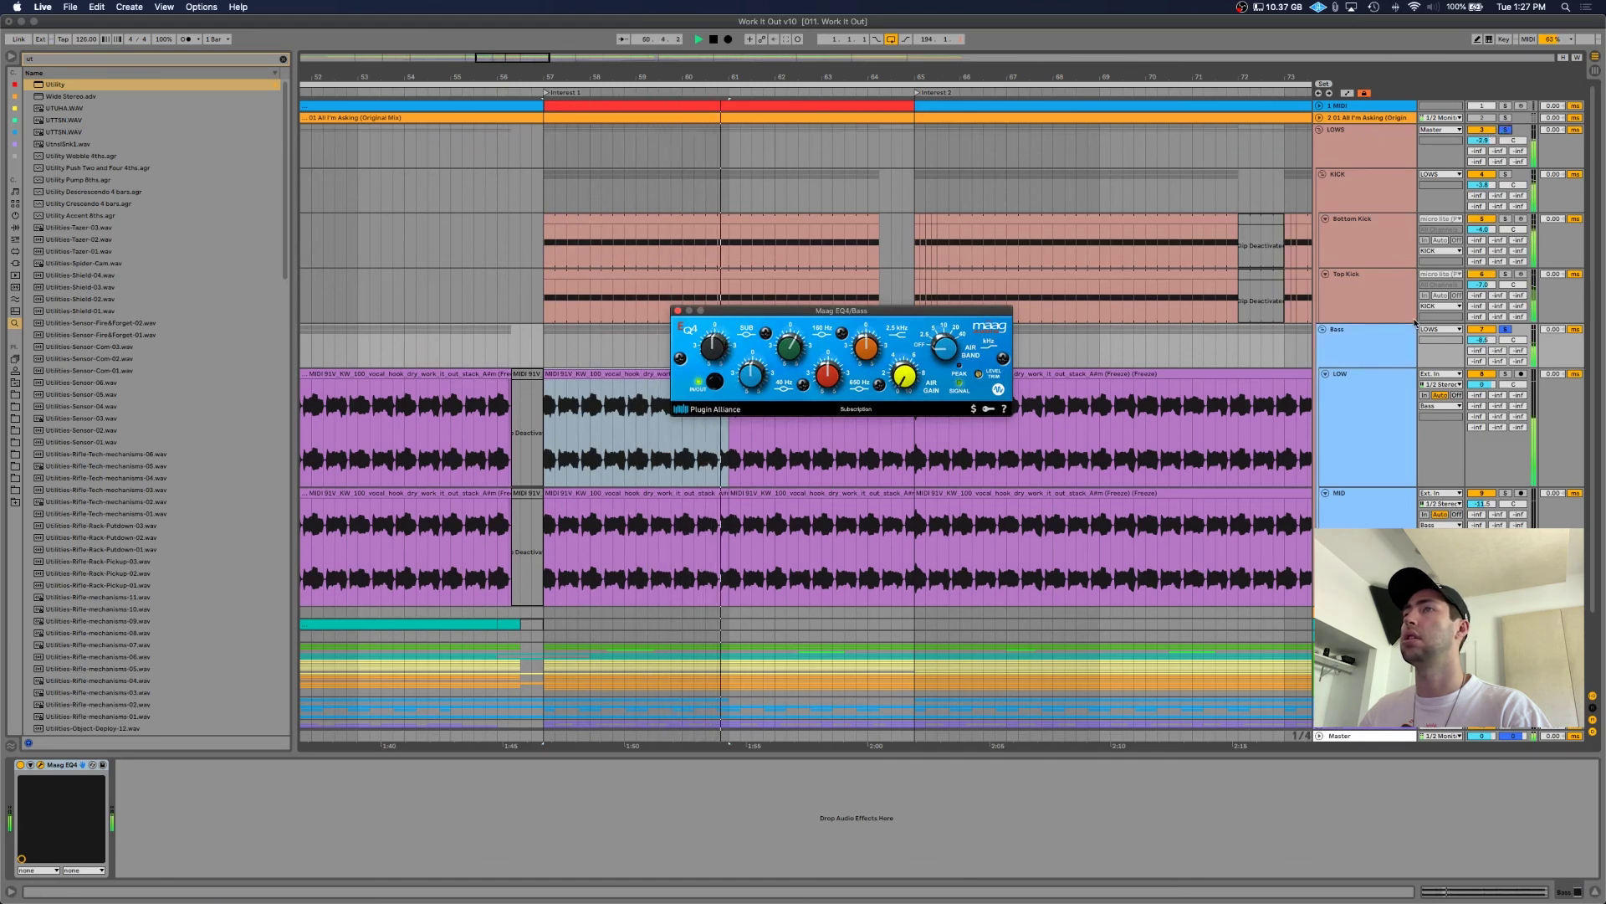
key("space")
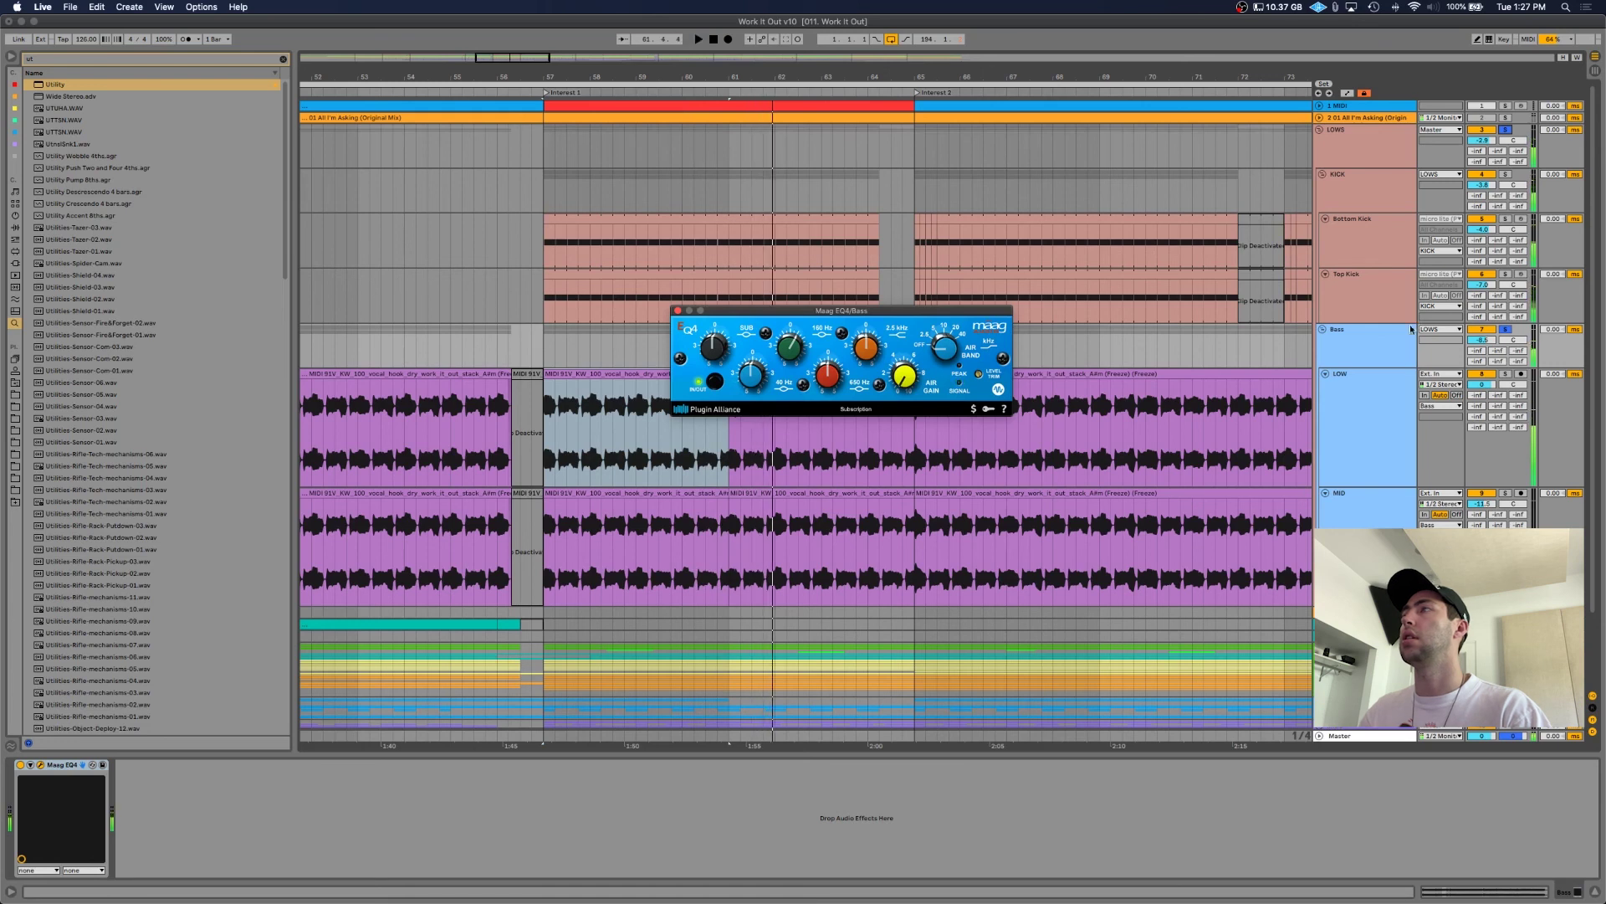
left_click(677, 311)
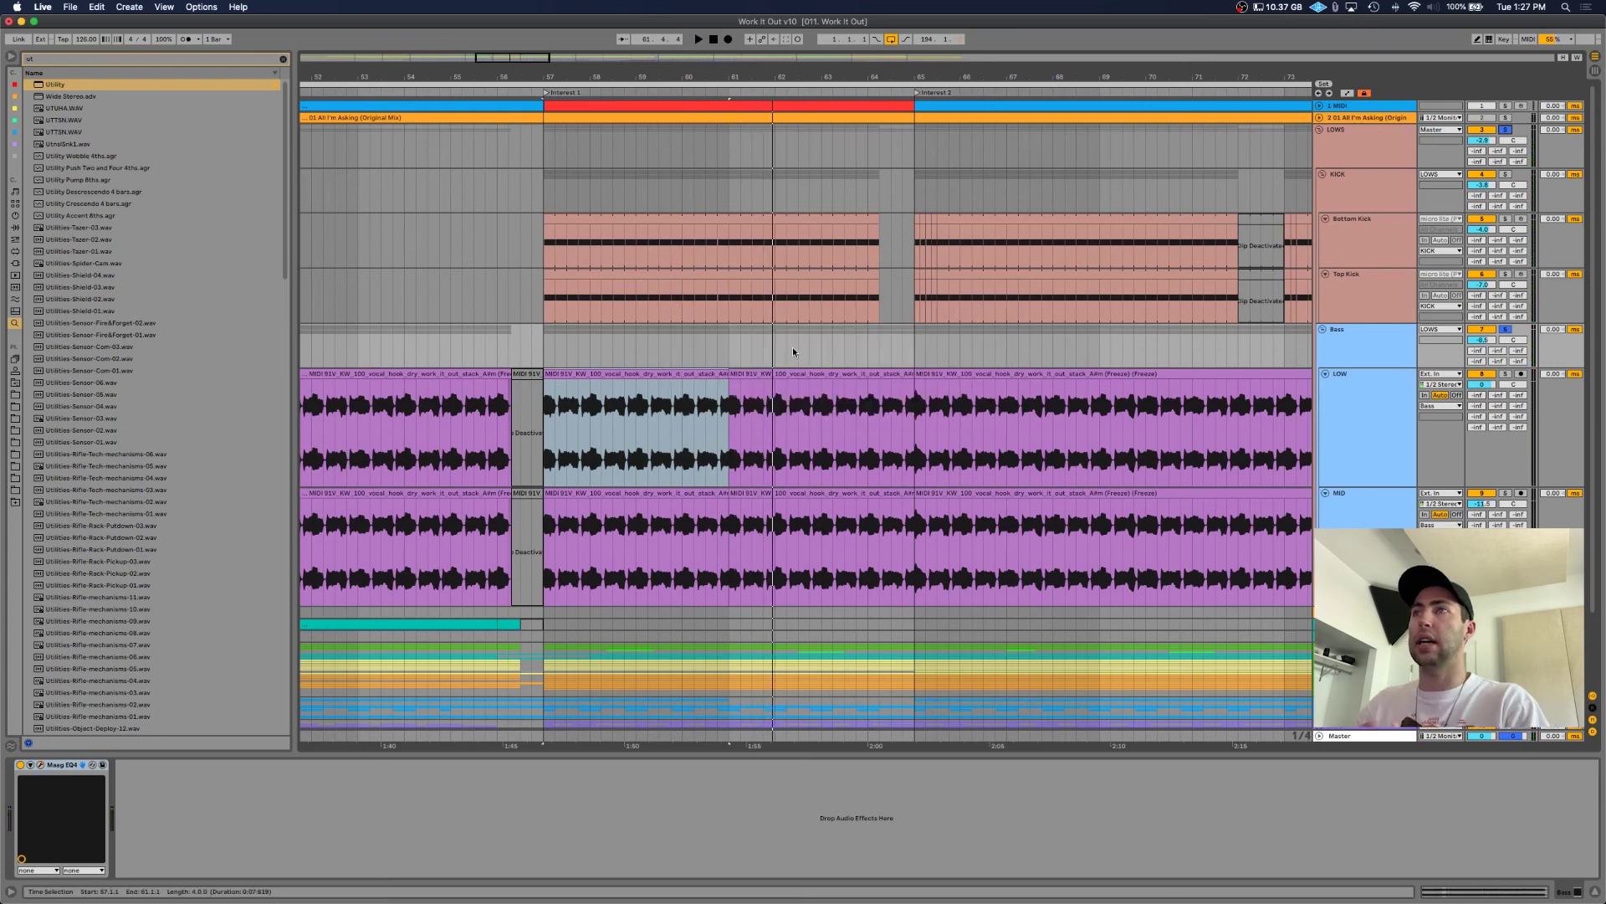